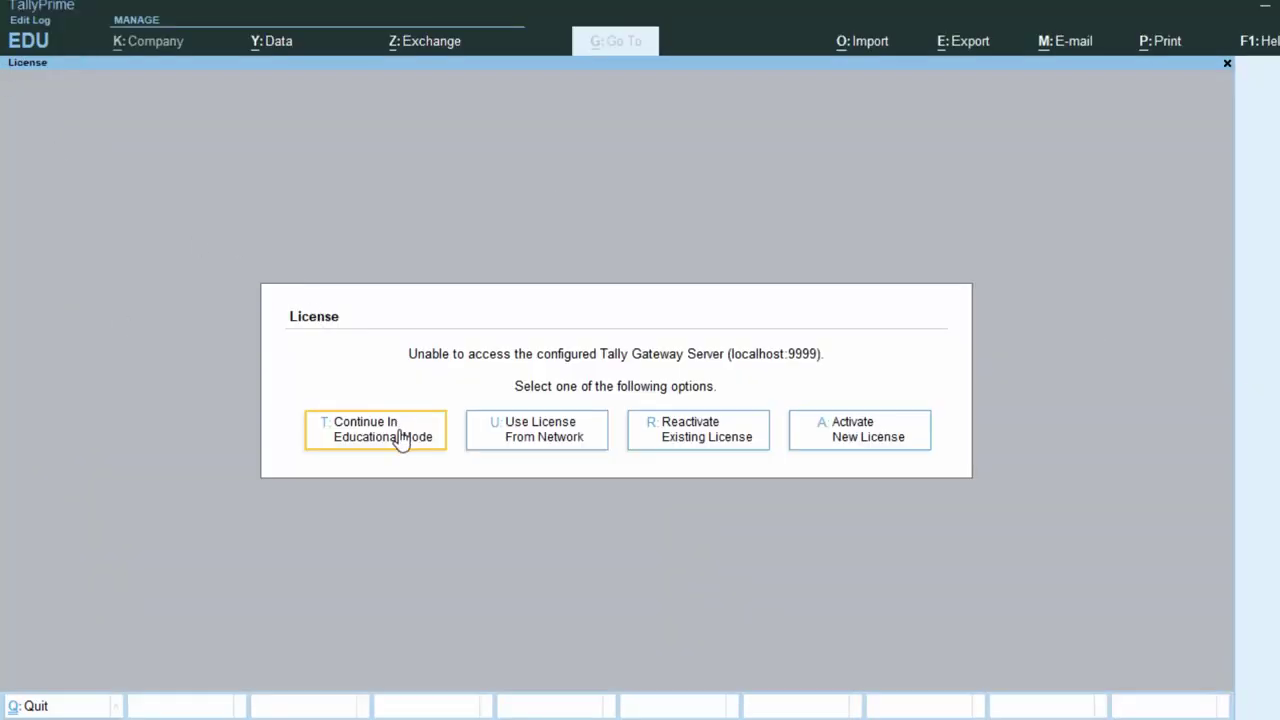
# - Continue in educational mode and open the form for creating a new company
pyautogui.click(400, 434)
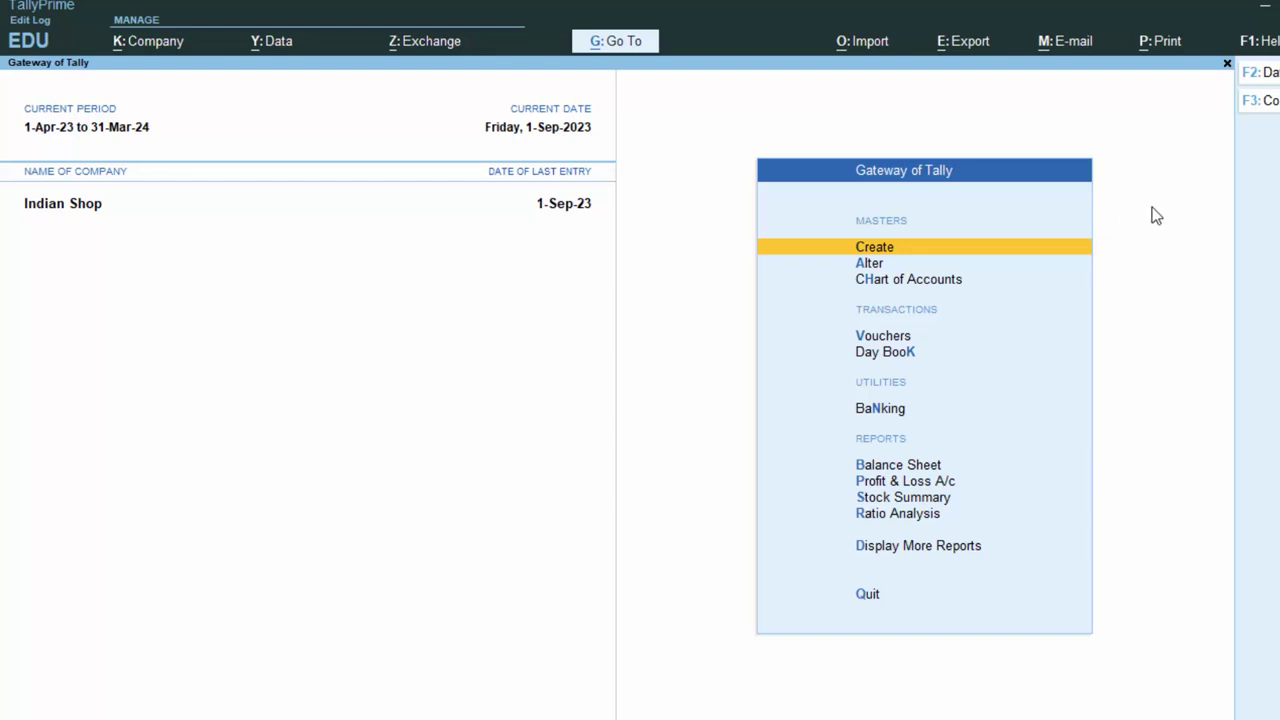
pyautogui.click(1268, 100)
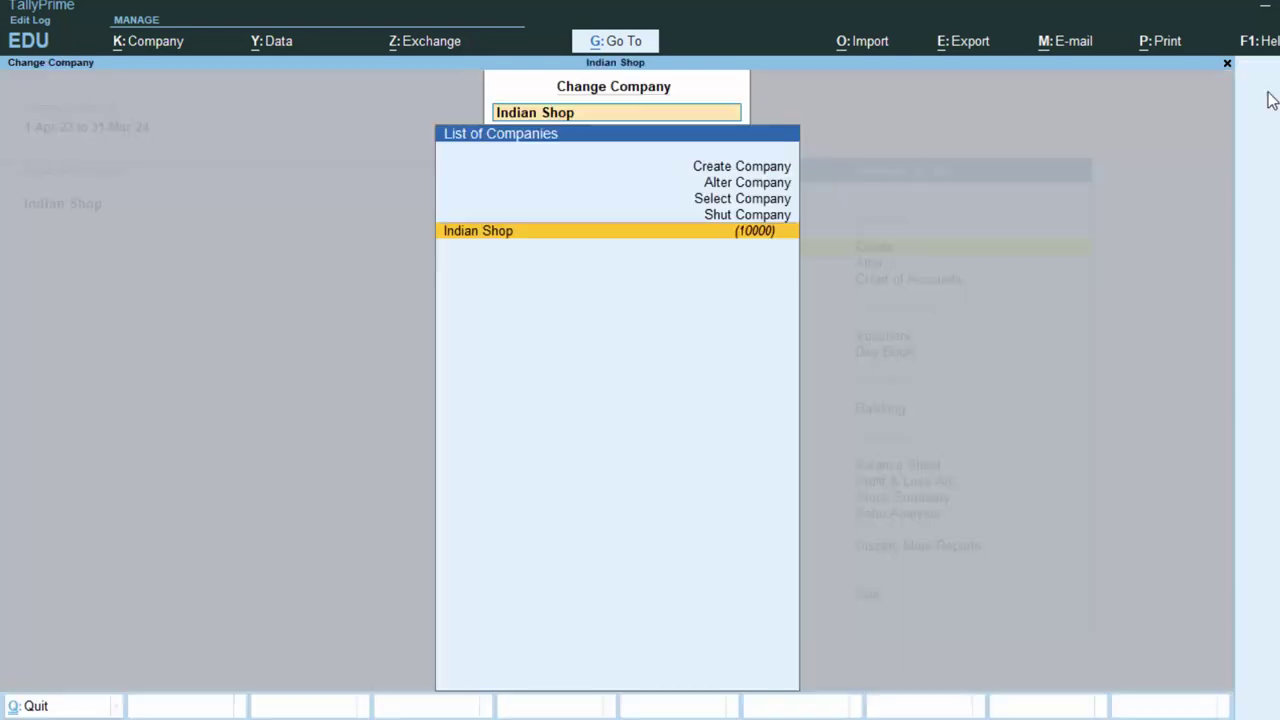
pyautogui.click(764, 168)
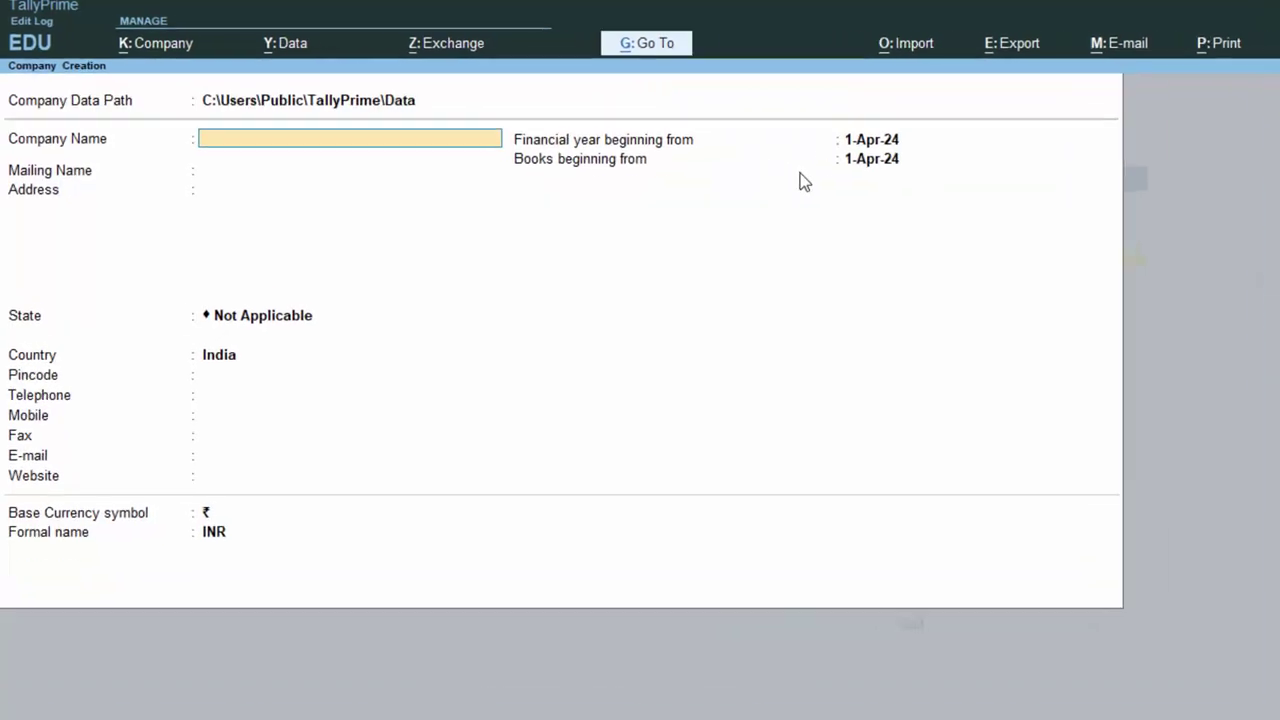
# - Enter Surajpvt.Ltd as the company name, accept the same mailing name and leave the address blank
pyautogui.write('Surajpvt')
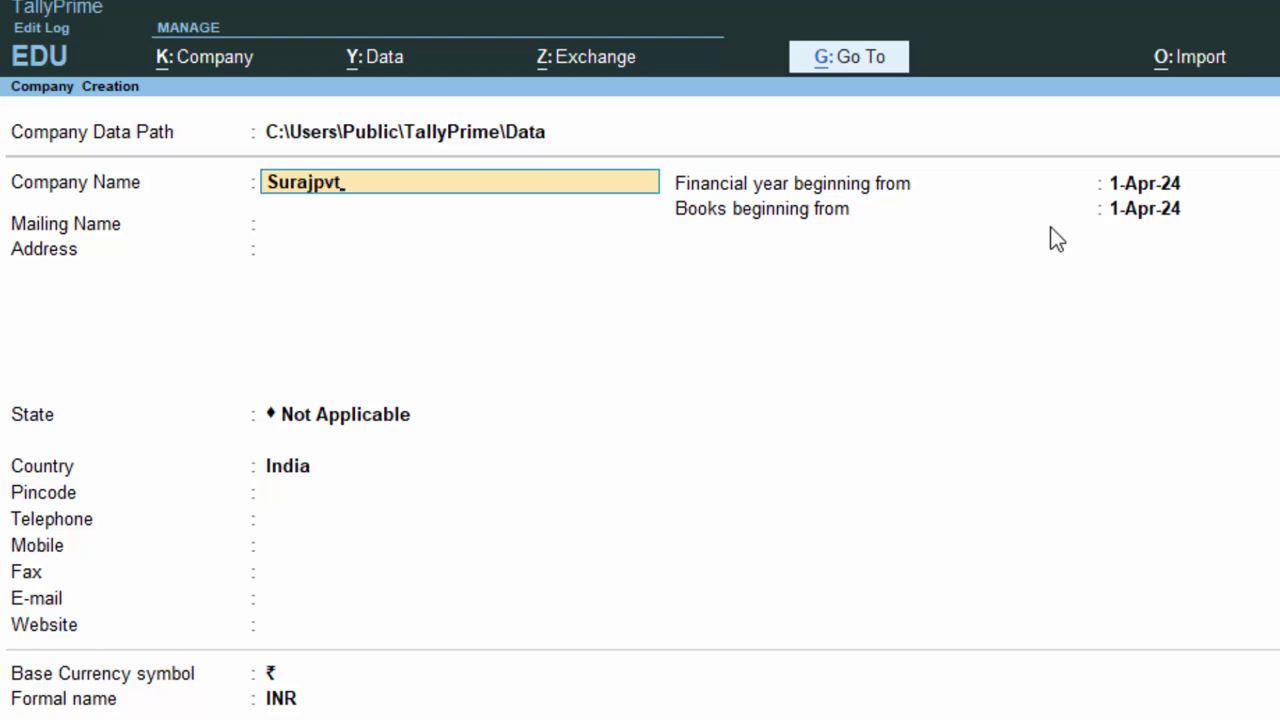
pyautogui.write('.Ltd')
pyautogui.press('Return')
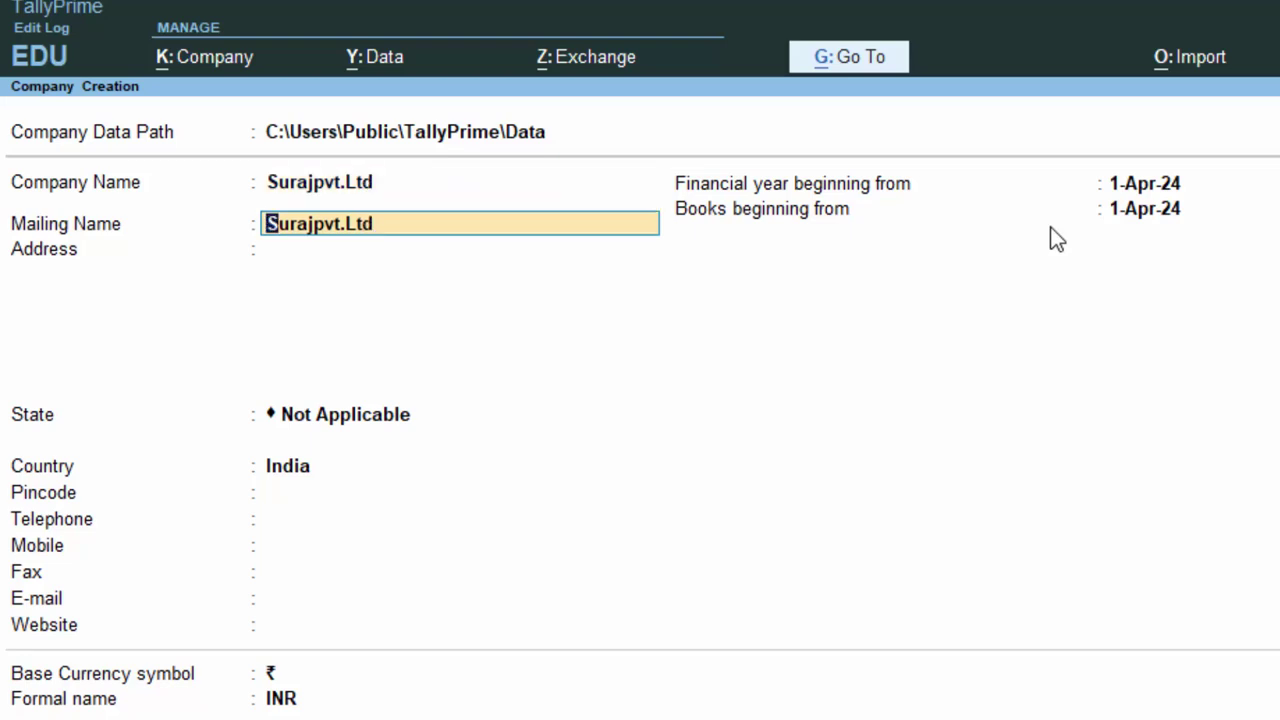
pyautogui.press('Return')
pyautogui.press('Return')
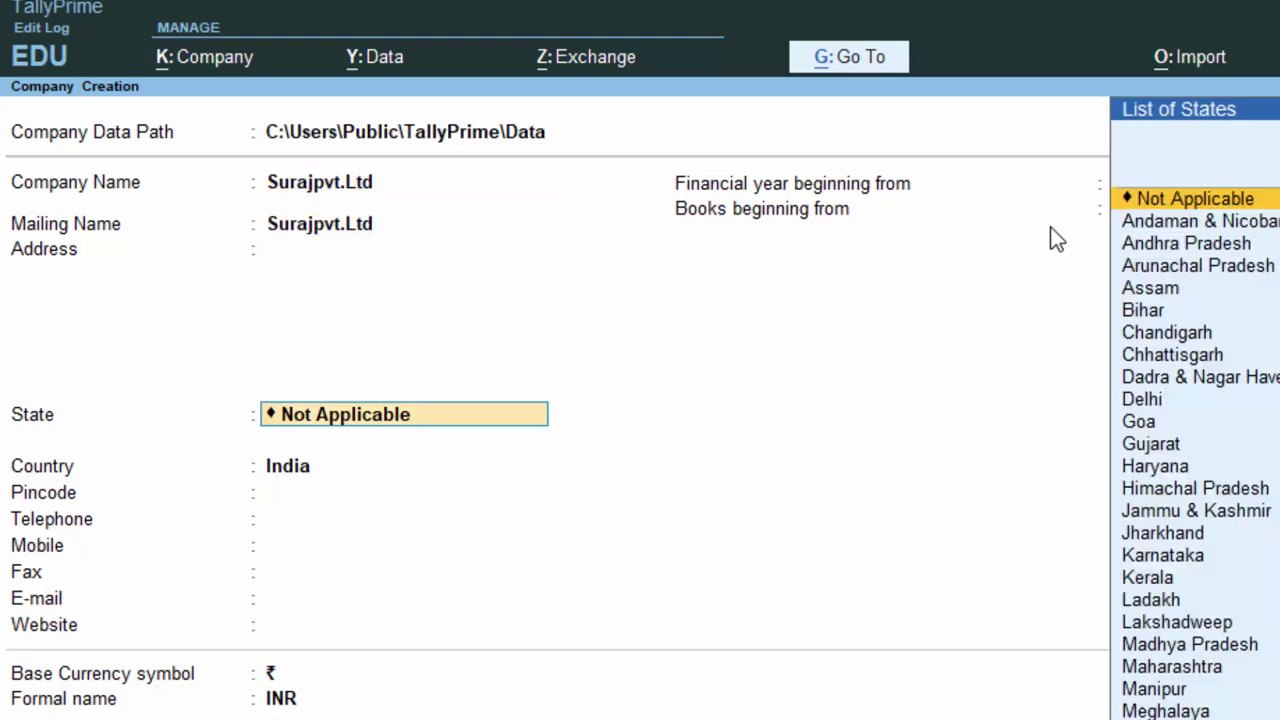
# - Set the company's state to Uttar Pradesh and enter its postal code
pyautogui.write('U')
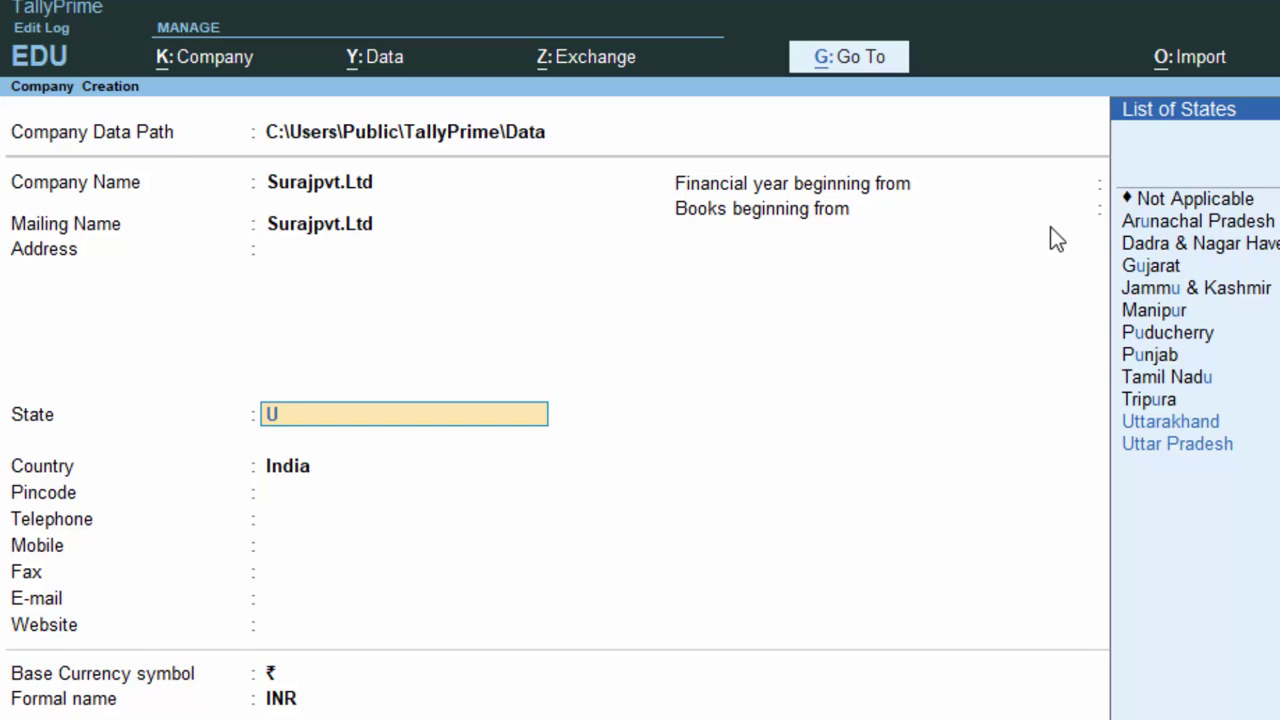
pyautogui.press('Down')
pyautogui.press('Down')
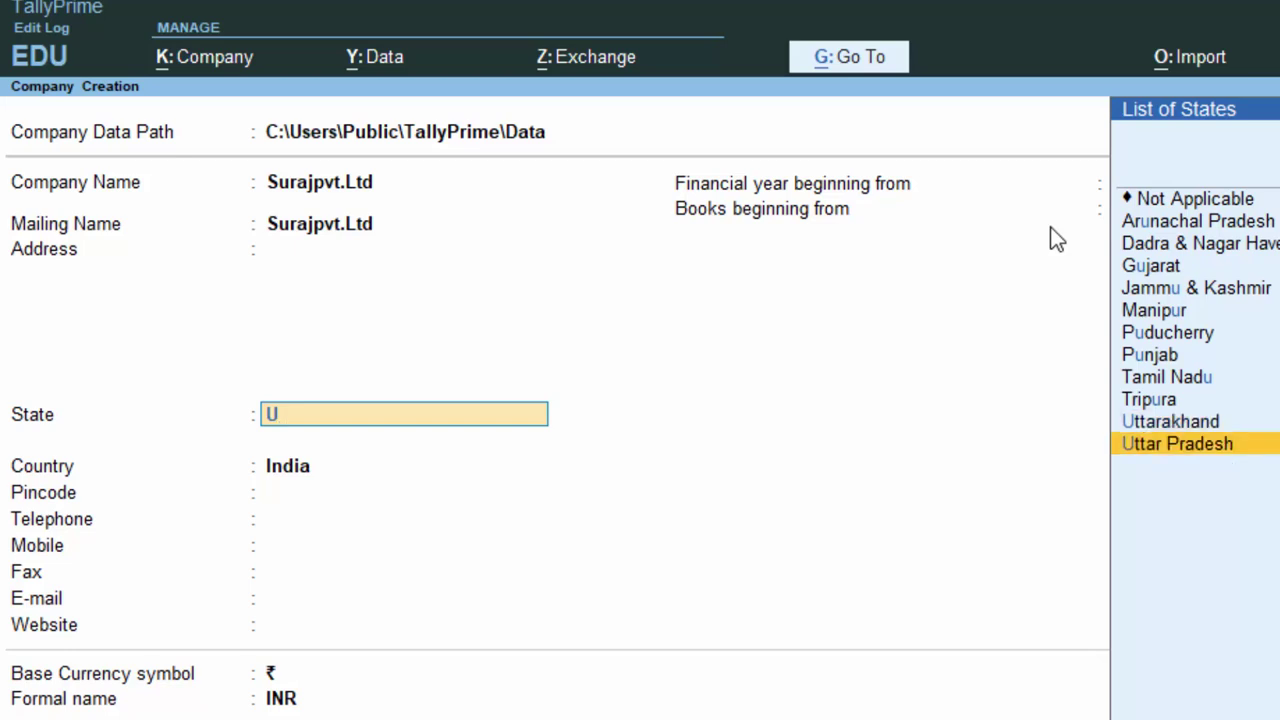
pyautogui.press('Return')
pyautogui.write('274001')
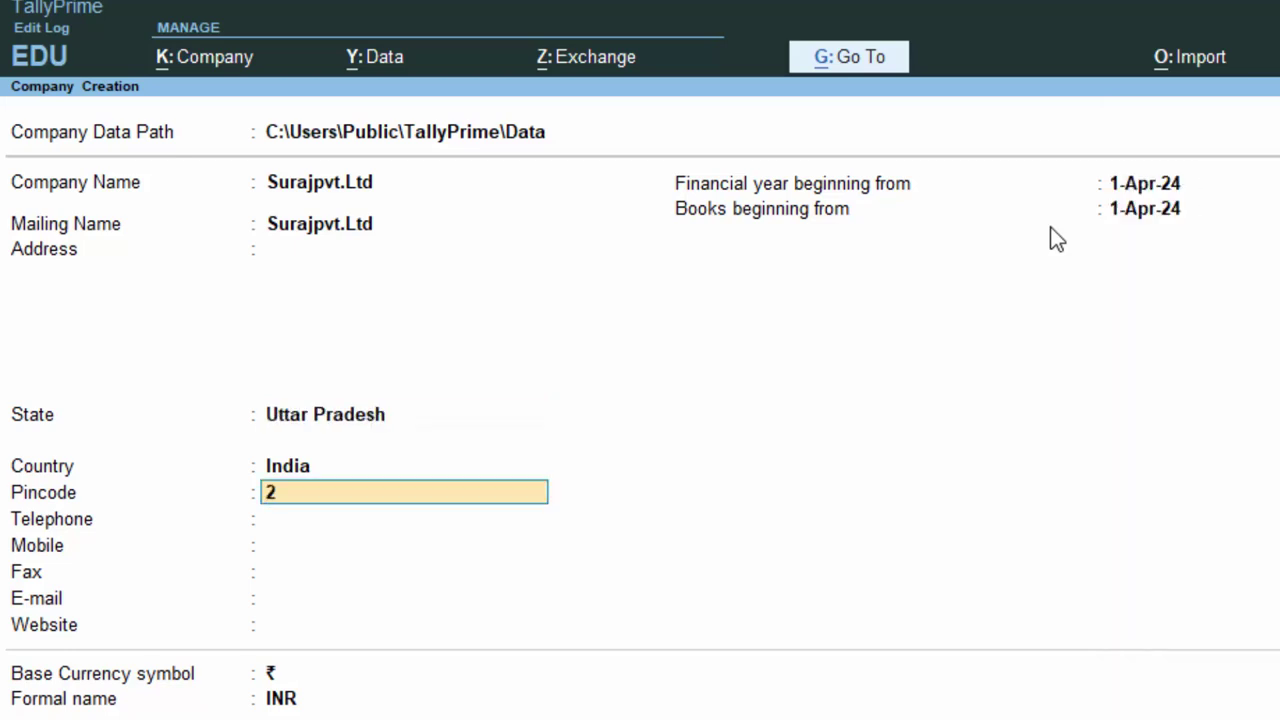
pyautogui.press('Return')
# - Leave the remaining contact fields blank, keep the default book dates, and create the company with its default features
pyautogui.press('Return')
pyautogui.press('Return')
pyautogui.press('Return')
pyautogui.press('Return')
pyautogui.press('Return')
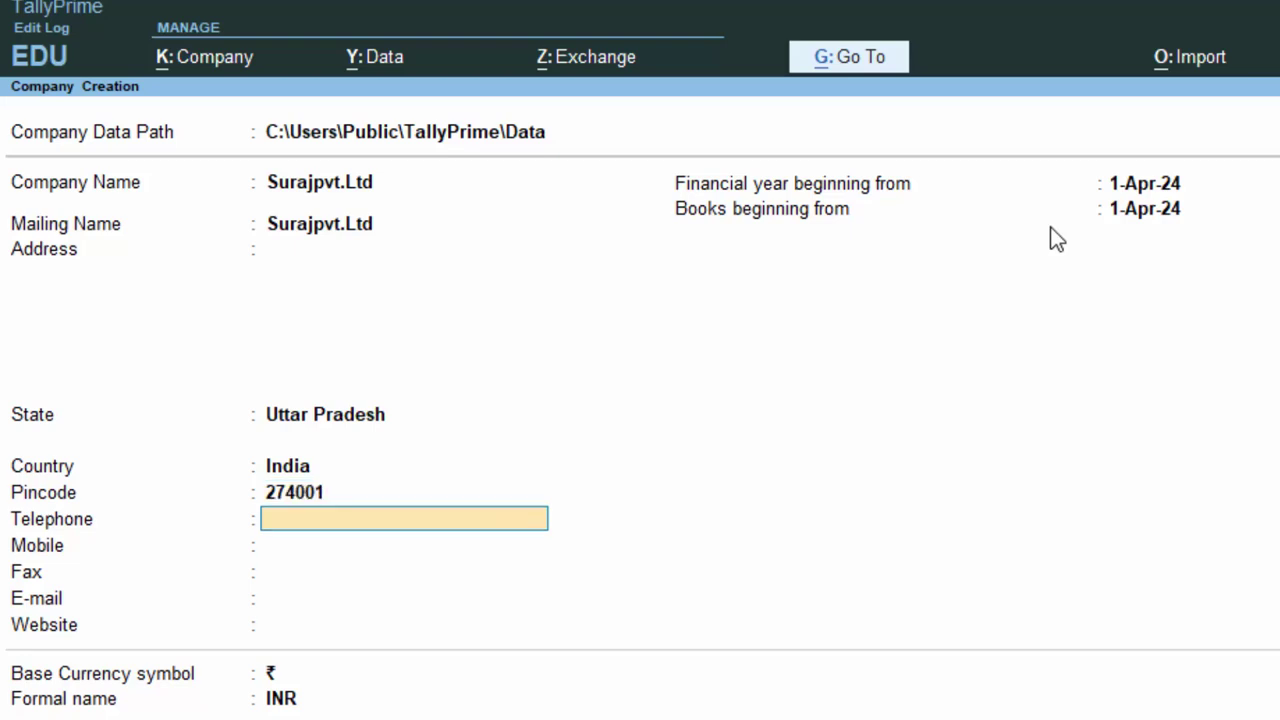
pyautogui.press('Return')
pyautogui.press('Return')
pyautogui.press('Return')
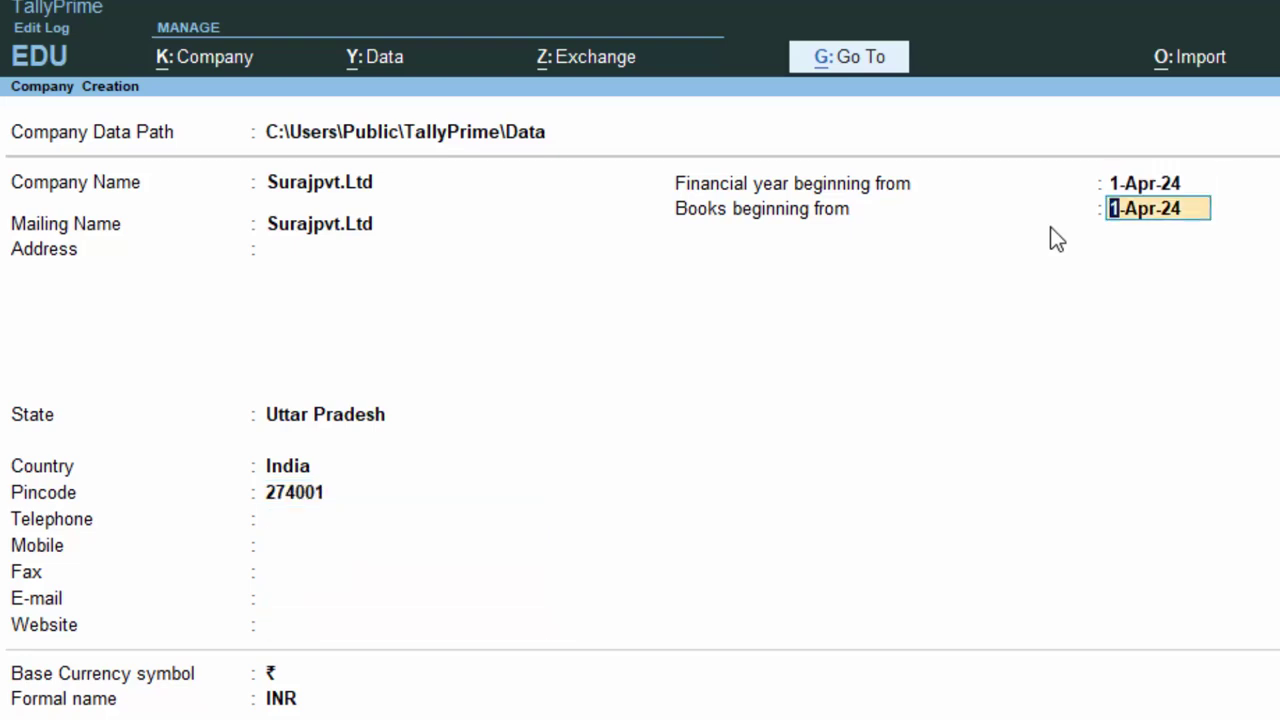
pyautogui.press('Return')
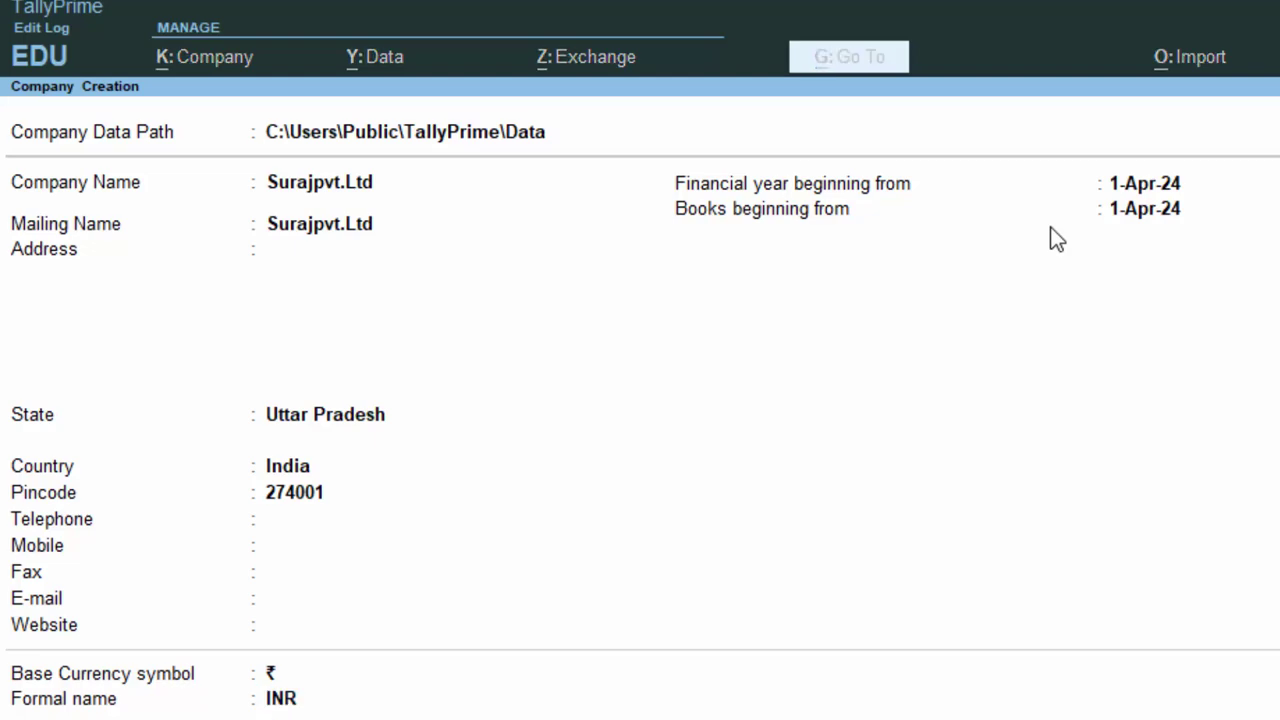
pyautogui.press('Return')
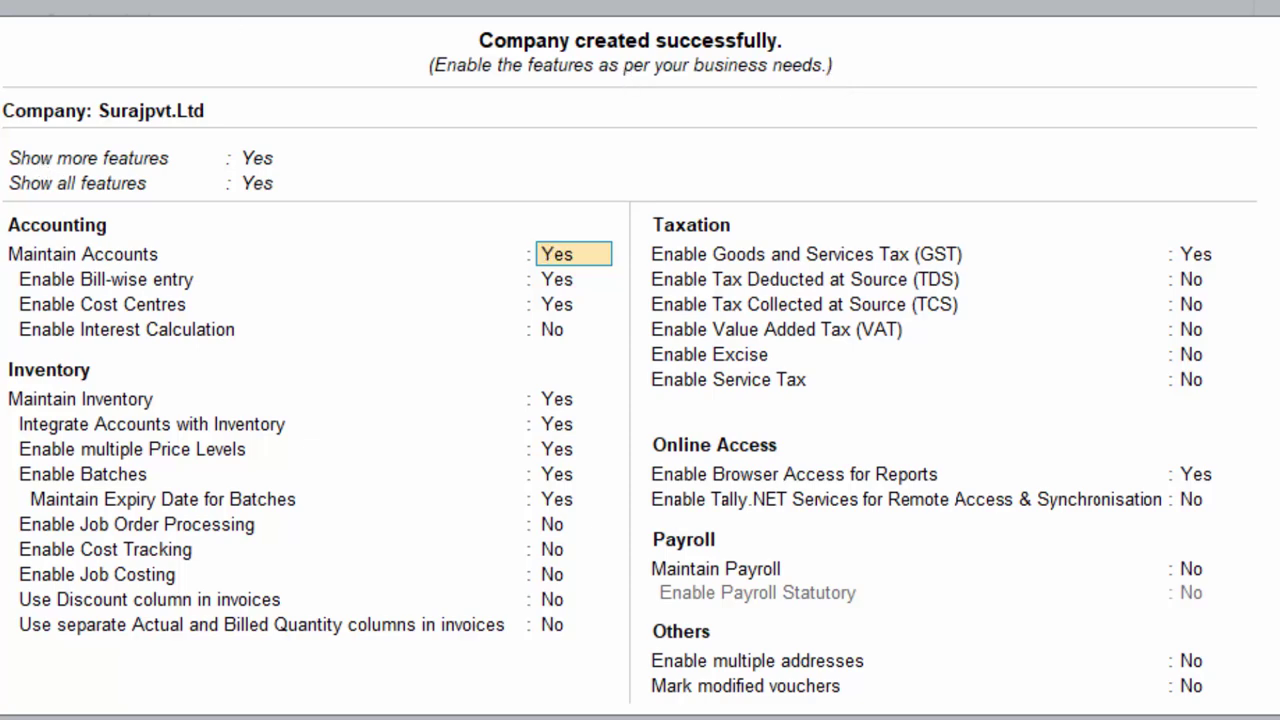
pyautogui.hotkey('ctrl', 'a')
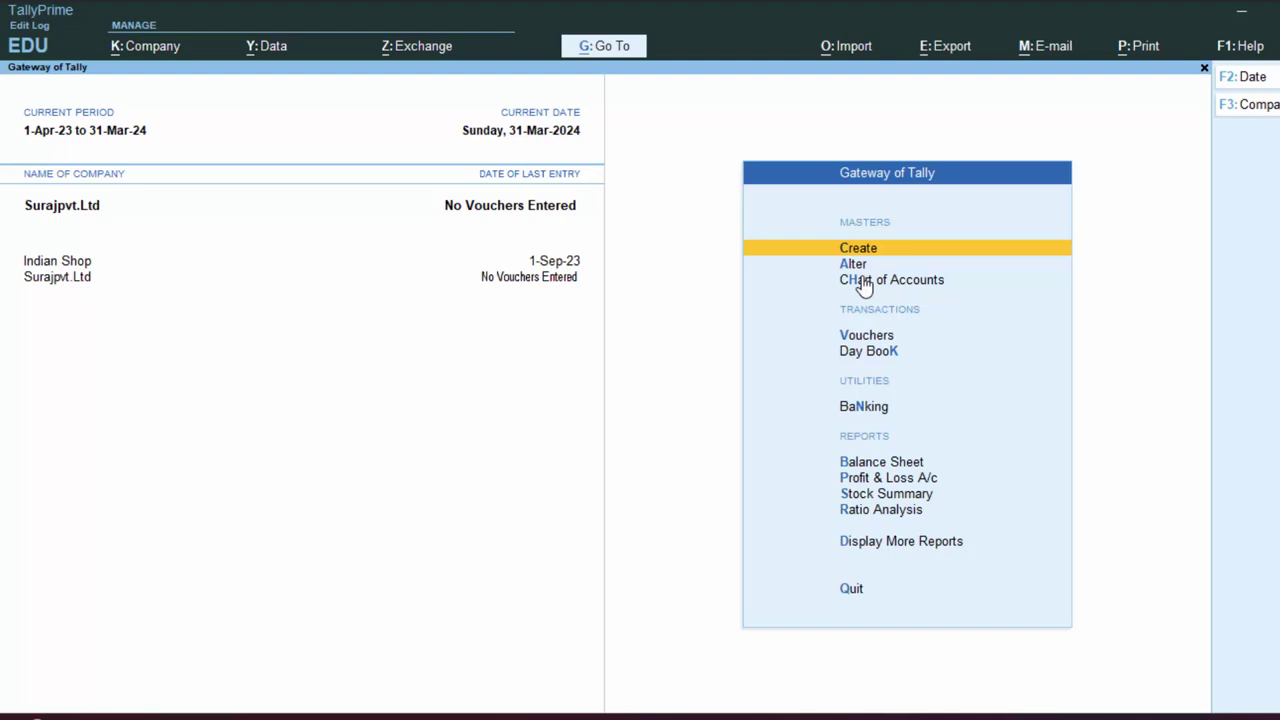
# - Start a sales voucher for Surajpvt.Ltd with reference number 646
pyautogui.press('v')
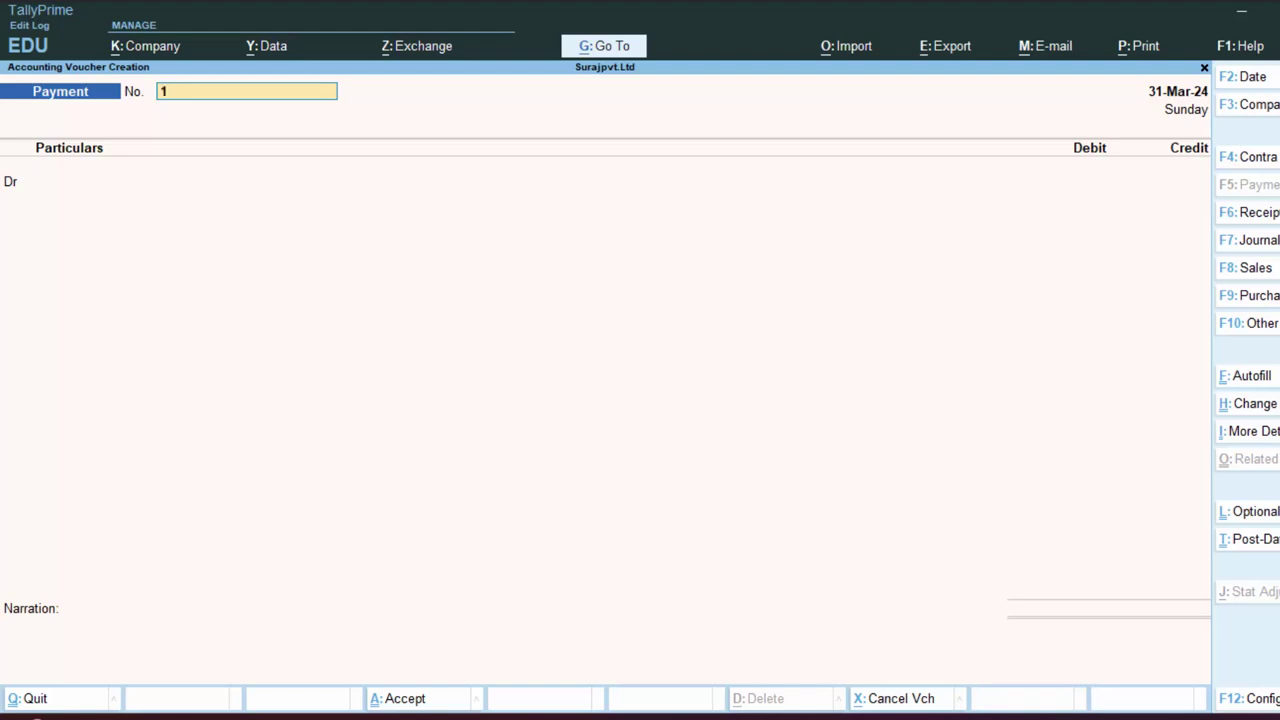
pyautogui.press('F8')
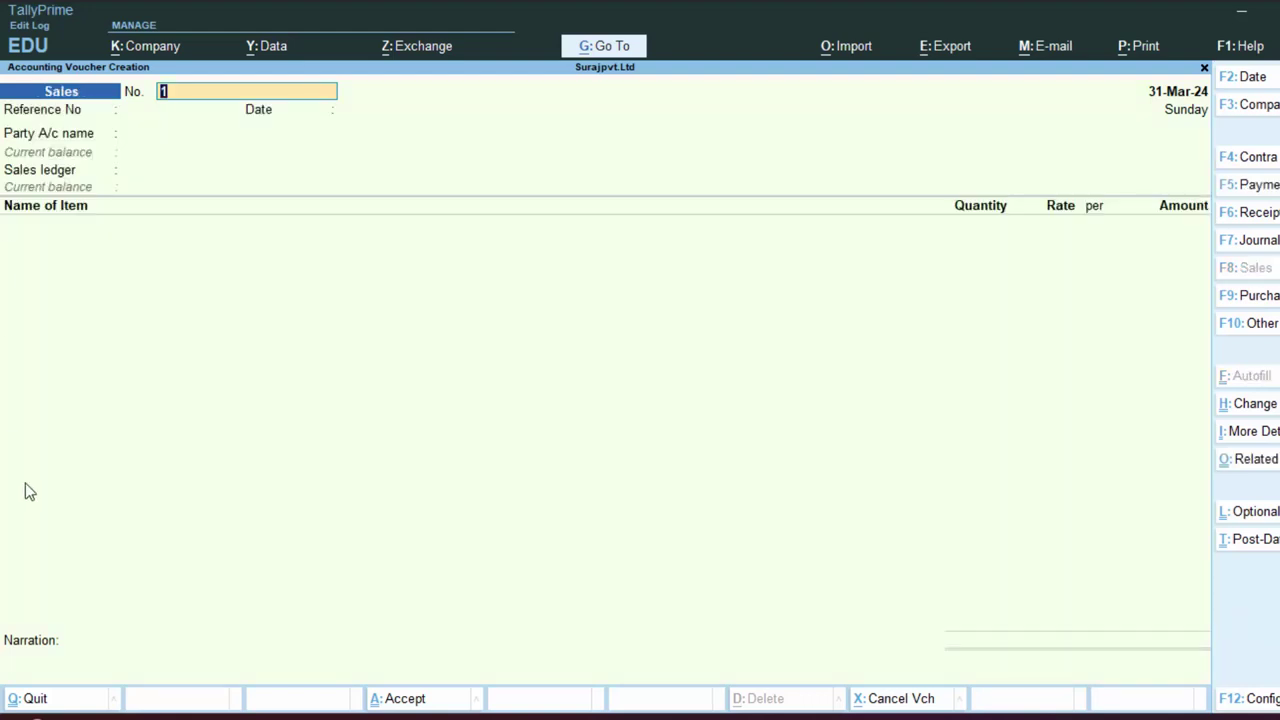
pyautogui.press('Return')
pyautogui.write('64')
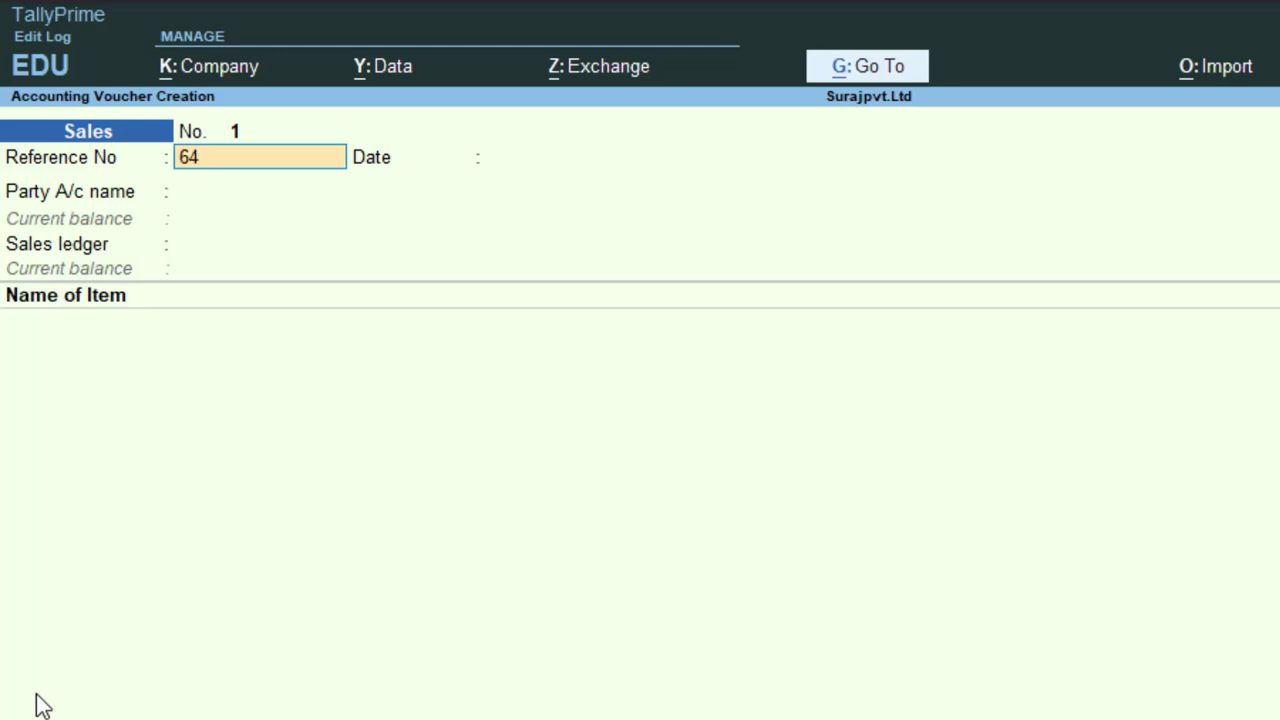
pyautogui.write('6')
pyautogui.press('Return')
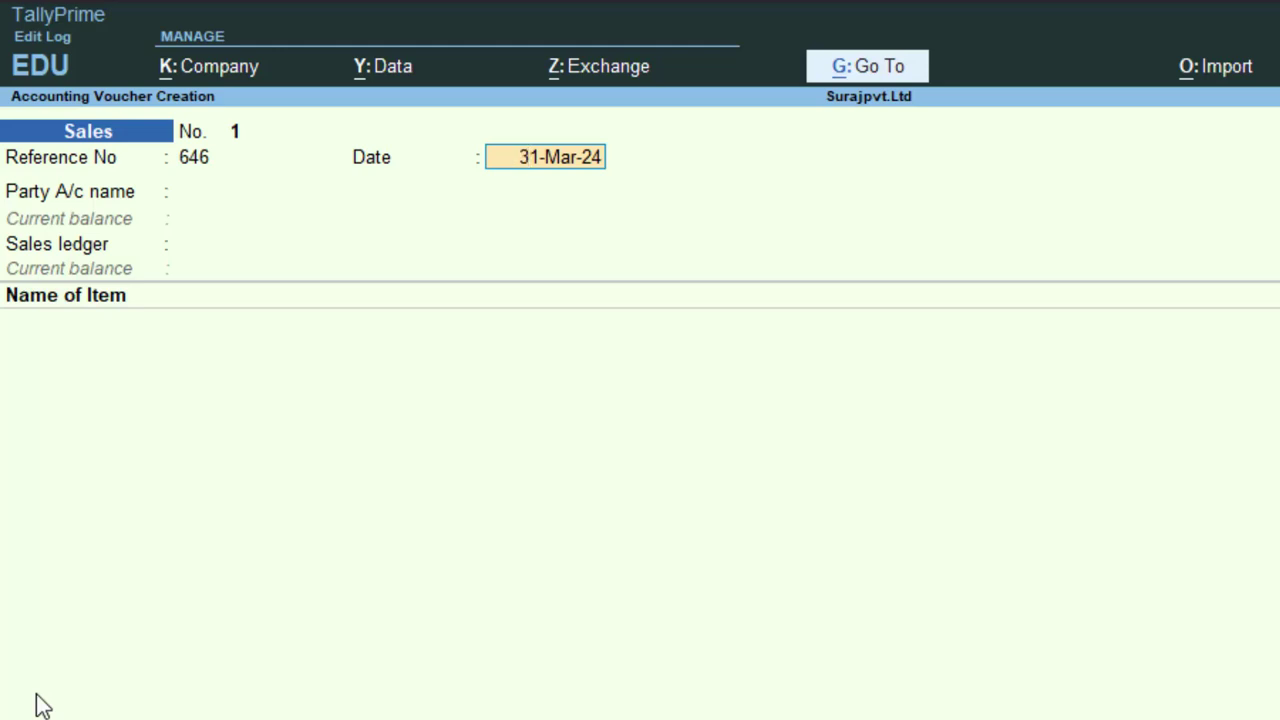
# - Try to change the sales voucher's date to 1-4-2023
pyautogui.press('Escape')
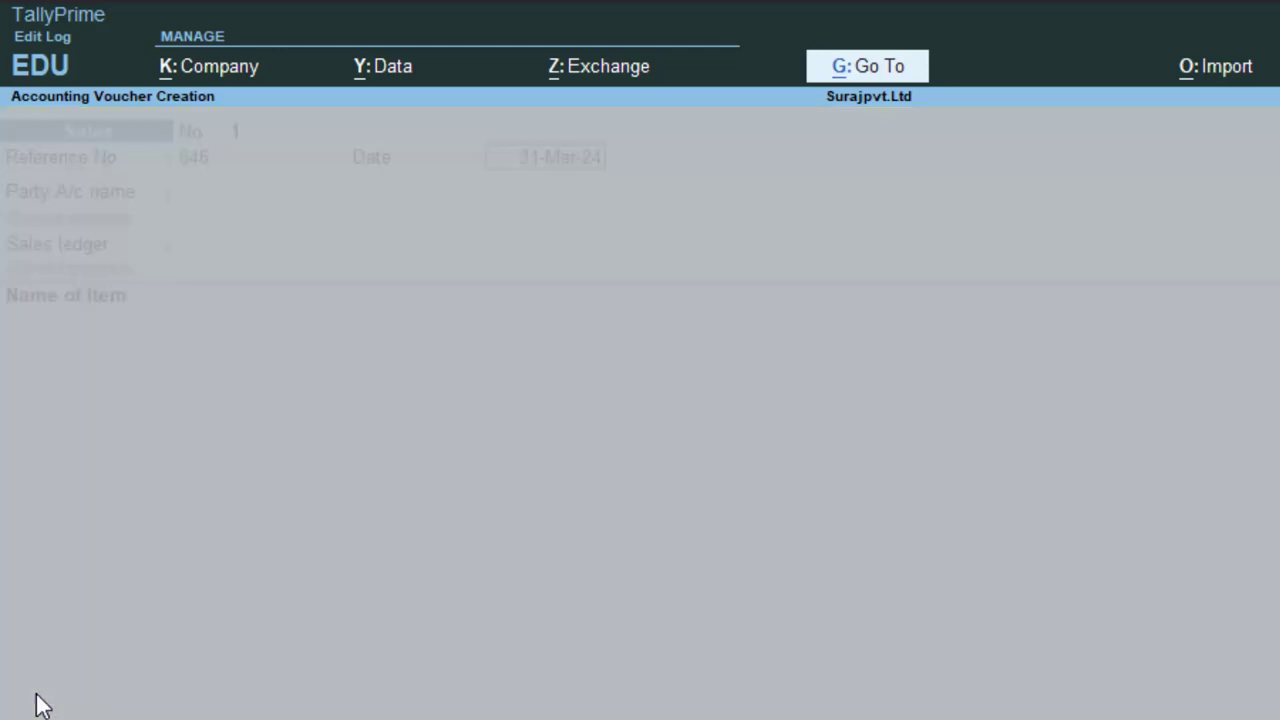
pyautogui.press('F2')
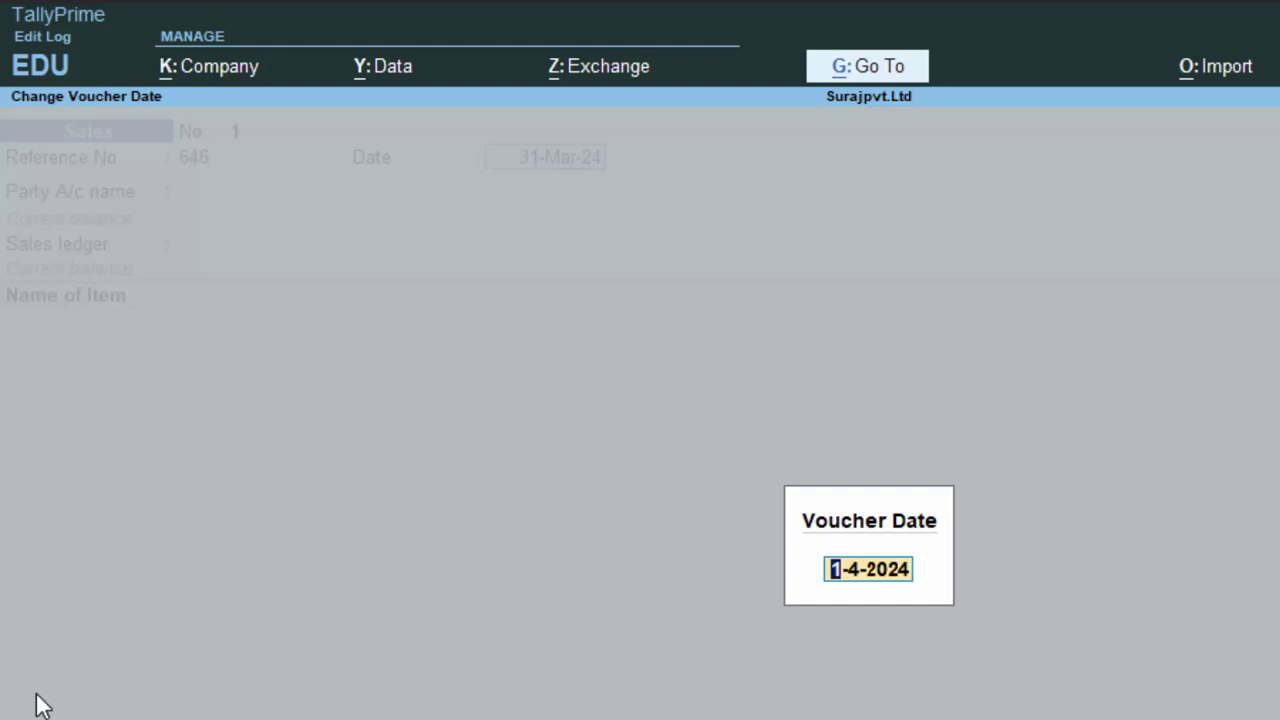
pyautogui.write('1')
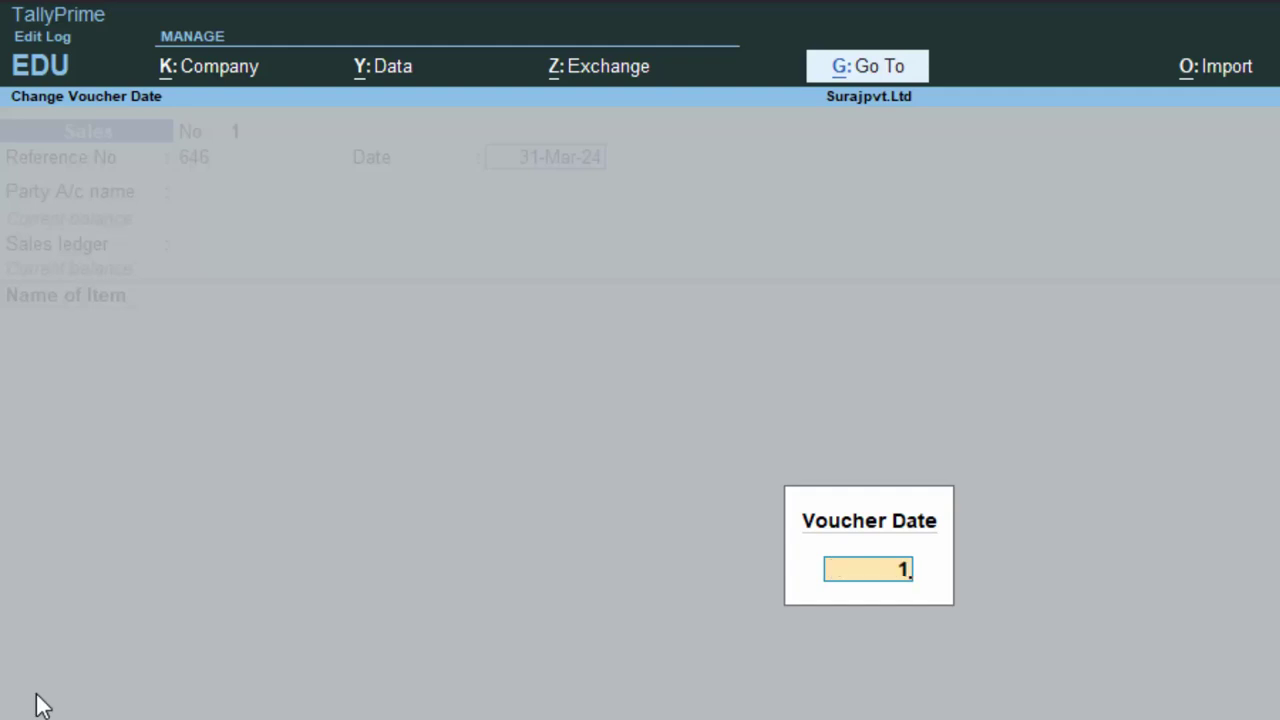
pyautogui.write('-4-2023')
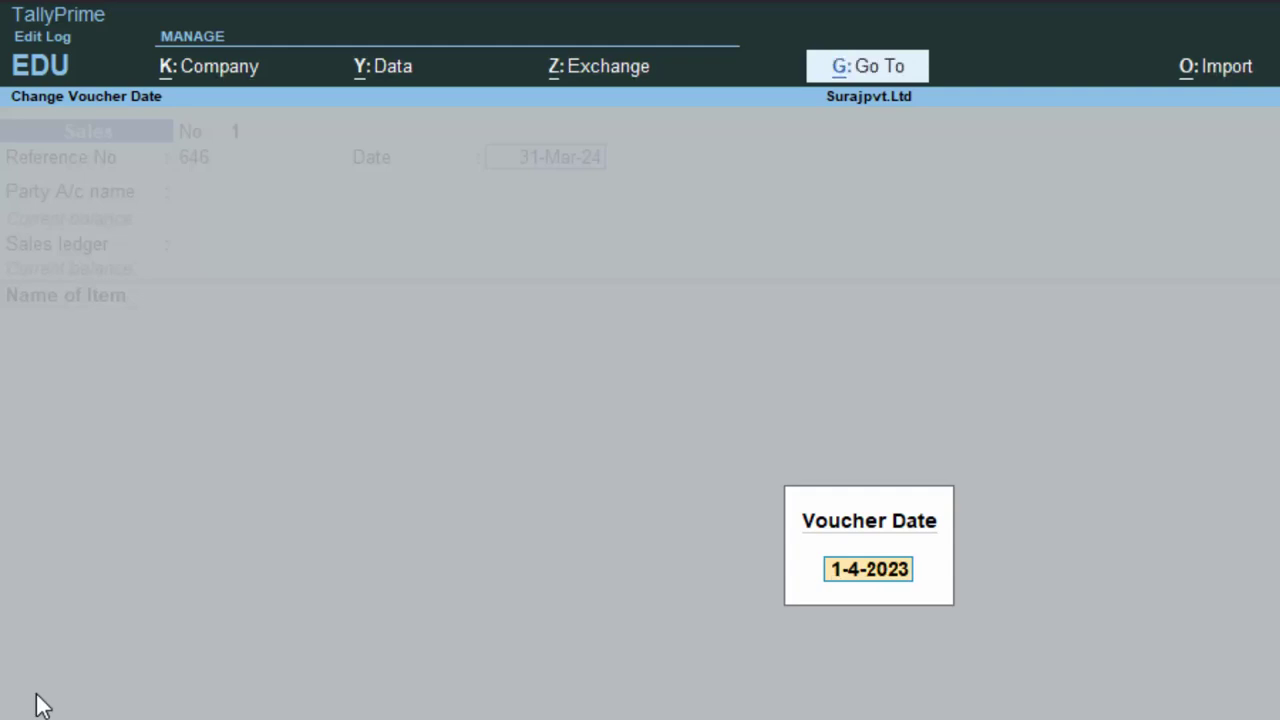
pyautogui.press('BackSpace')
pyautogui.press('BackSpace')
pyautogui.press('BackSpace')
pyautogui.press('BackSpace')
pyautogui.press('BackSpace')
pyautogui.press('BackSpace')
pyautogui.press('BackSpace')
pyautogui.press('BackSpace')
pyautogui.press('Escape')
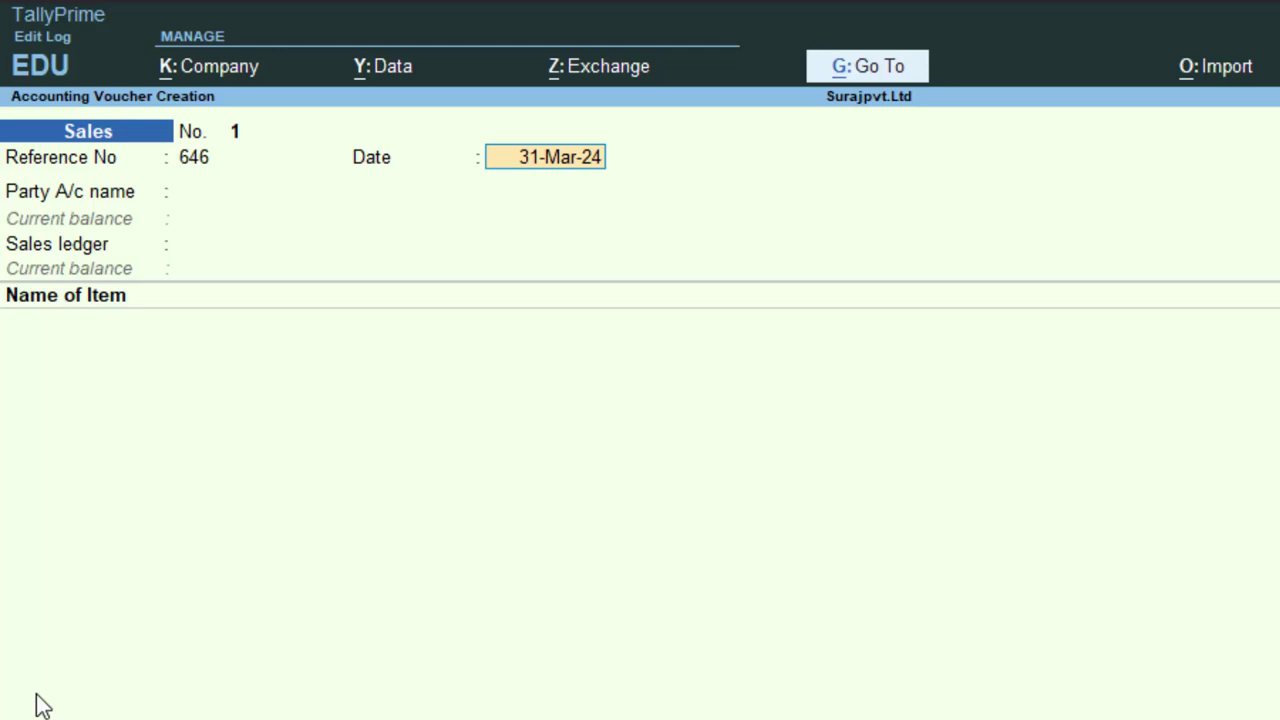
# - Try to change the sales voucher's date to 1-7-2023
pyautogui.press('F2')
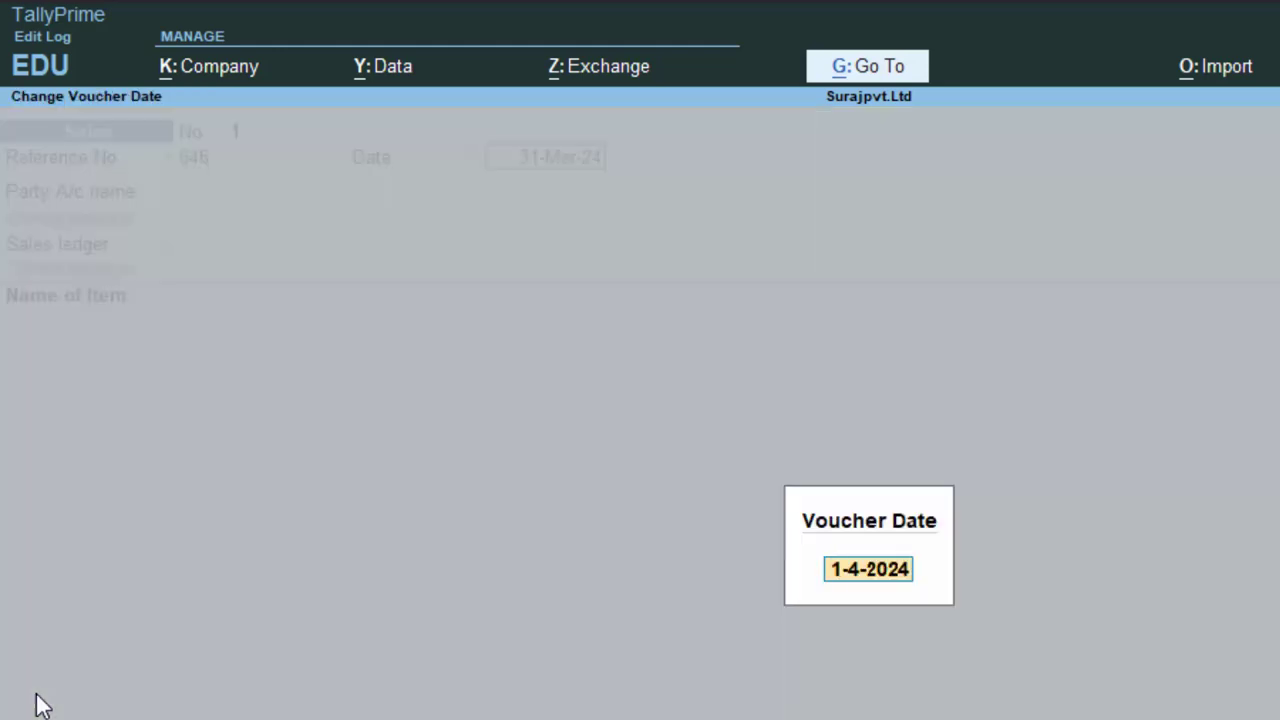
pyautogui.write('1-7')
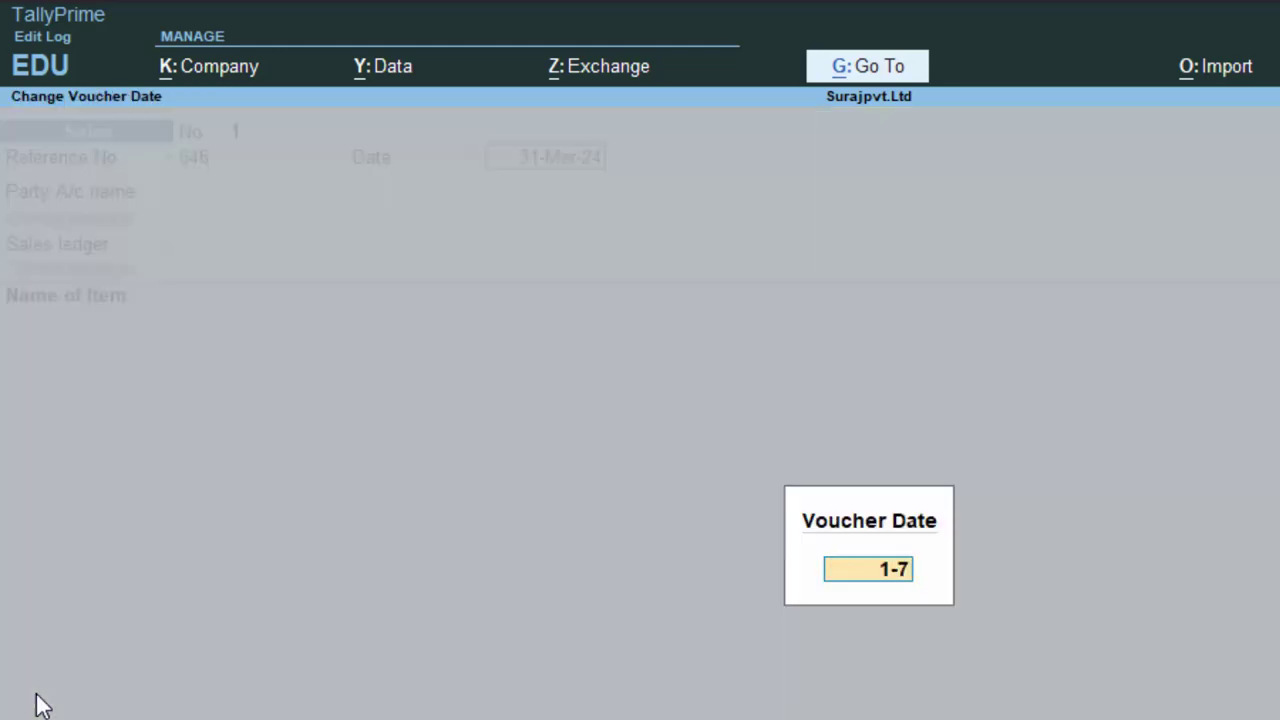
pyautogui.write('-2023')
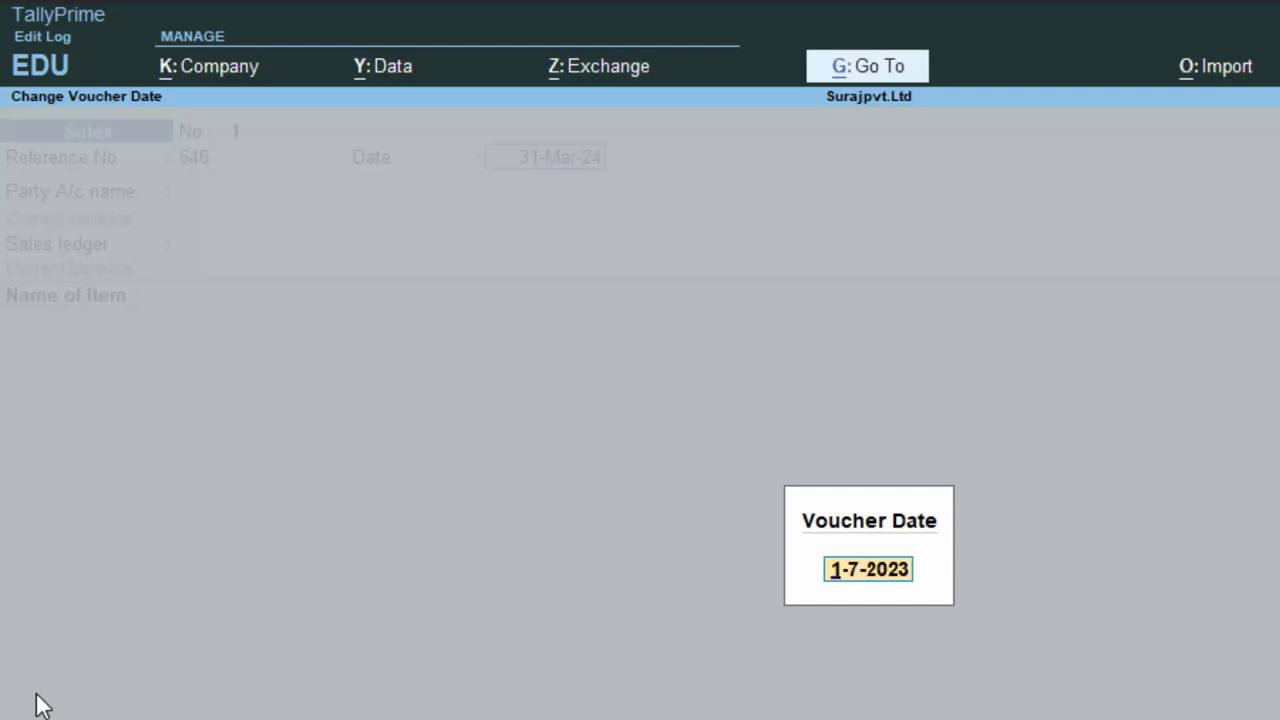
pyautogui.press('BackSpace')
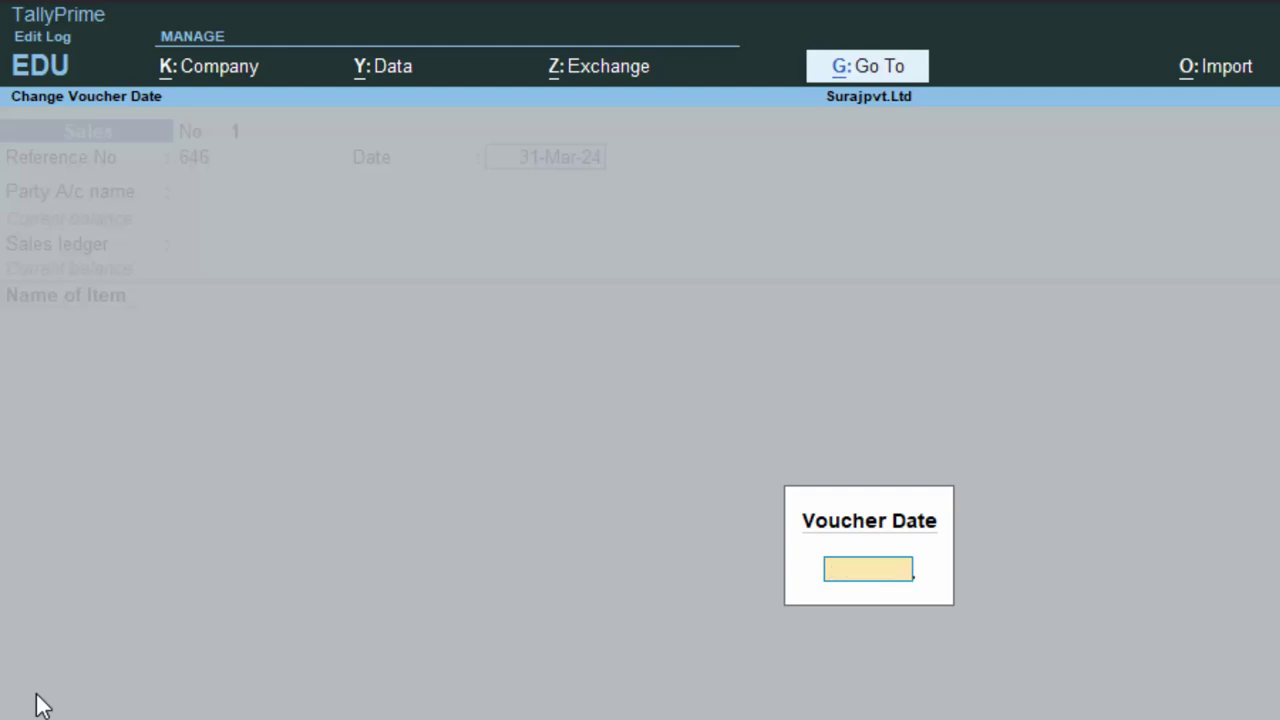
pyautogui.press('Escape')
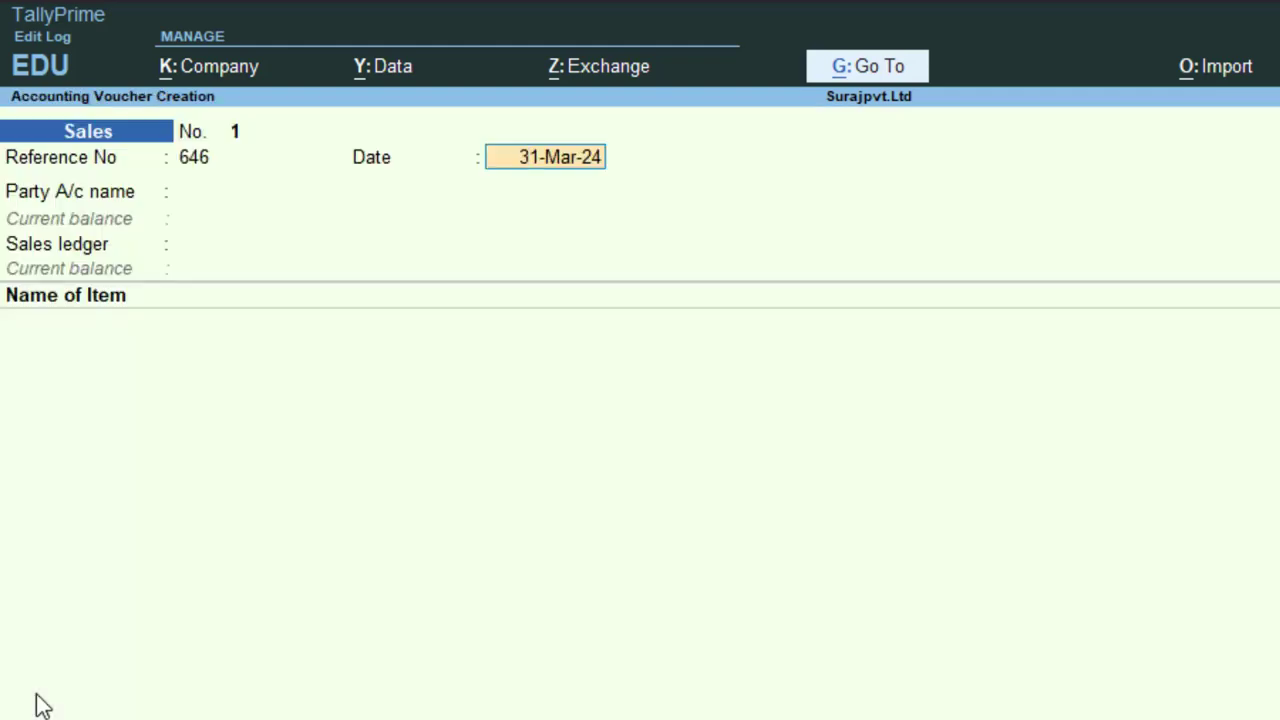
# - Open the period settings, close them without changes and leave the sales voucher unsaved
pyautogui.hotkey('alt', 'F2')
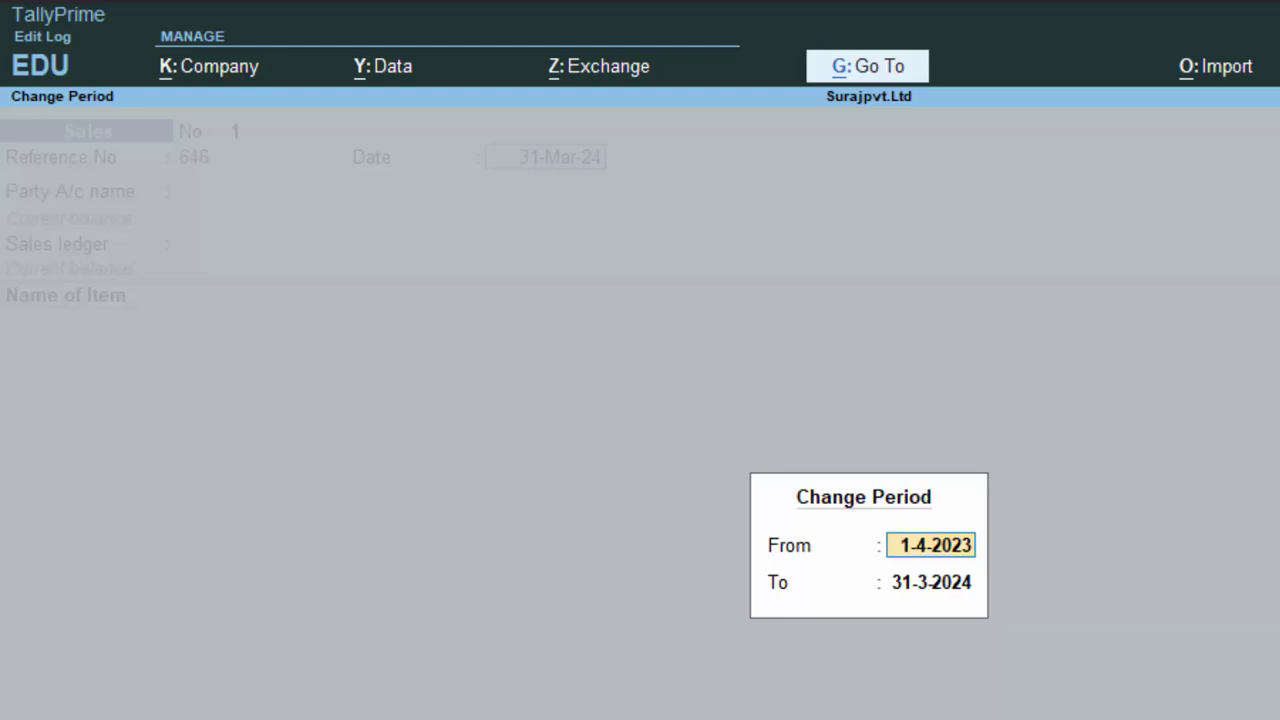
pyautogui.press('Escape')
pyautogui.press('Escape')
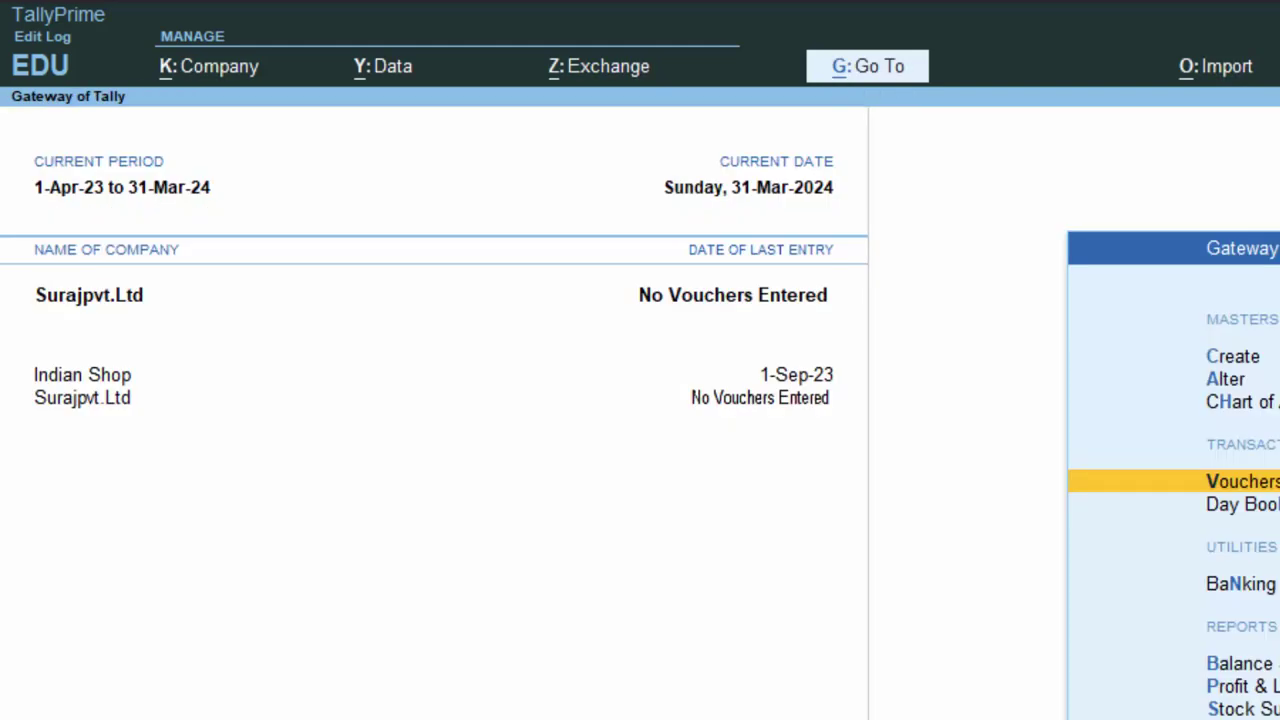
# - Check the financial year and books beginning dates in the company form and leave the company screens without changes
pyautogui.press('F3')
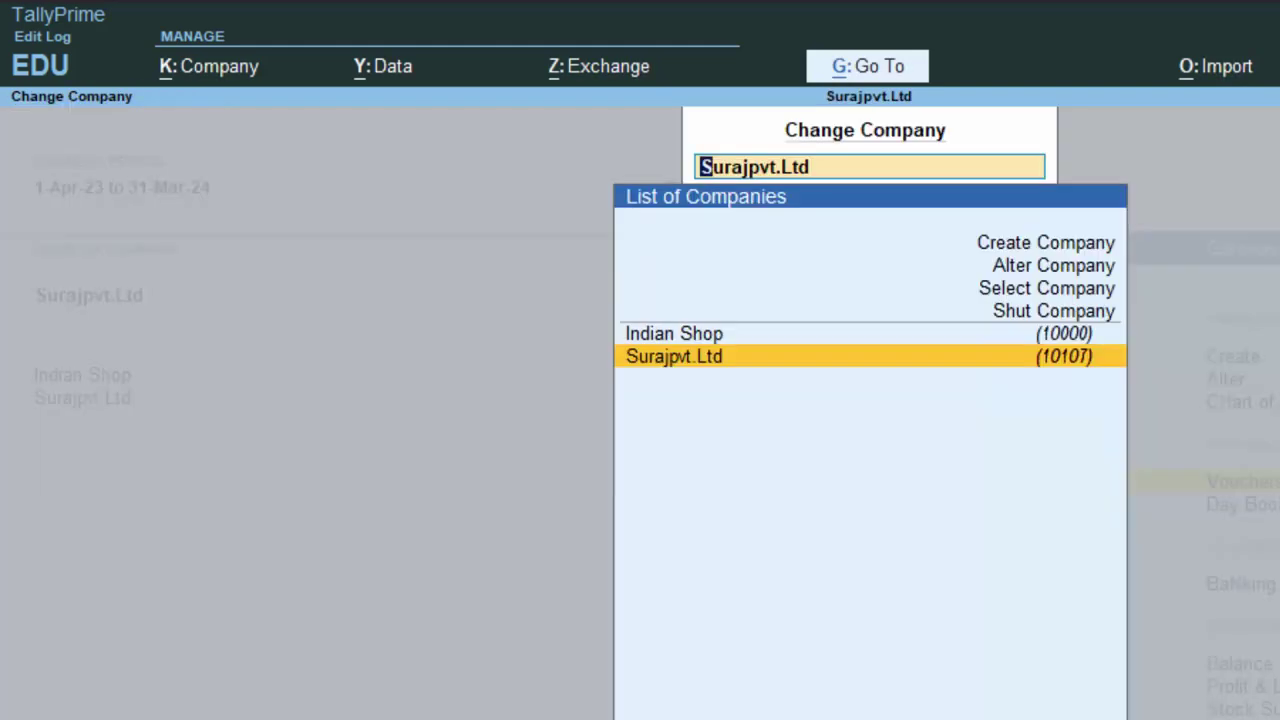
pyautogui.click(1059, 266)
pyautogui.click(1061, 272)
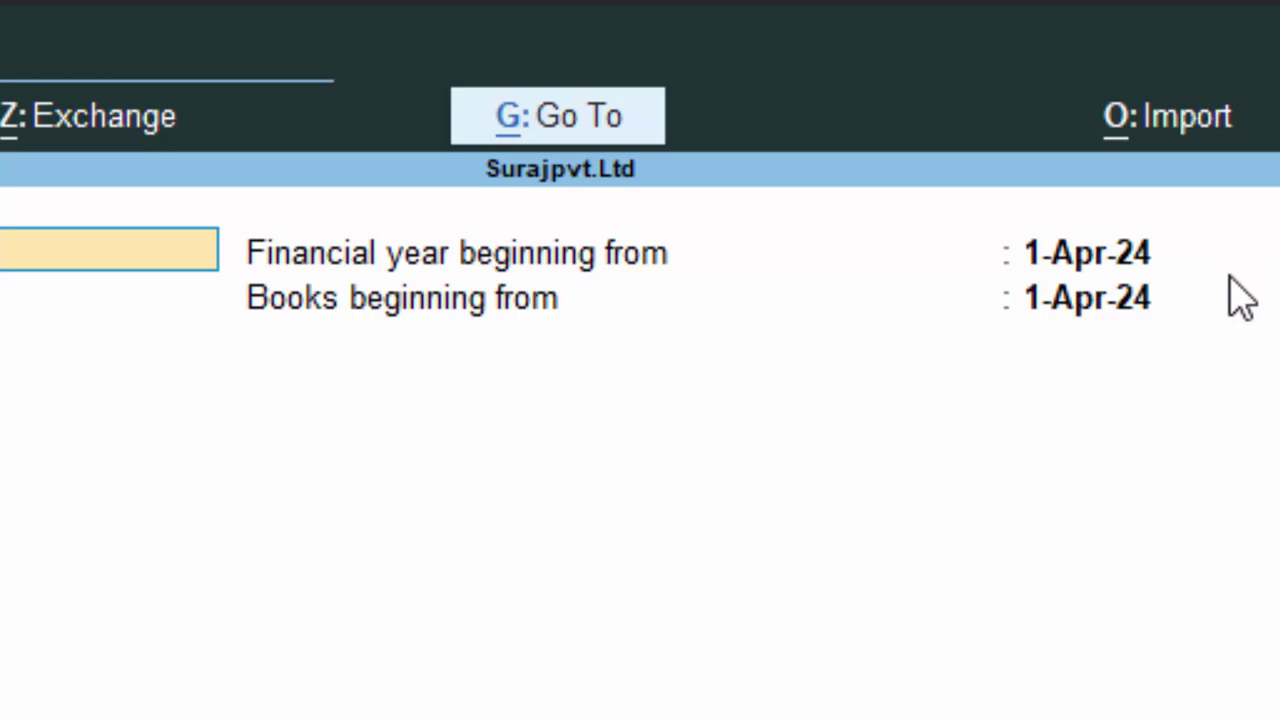
pyautogui.hotkey('alt', 'k')
pyautogui.press('a')
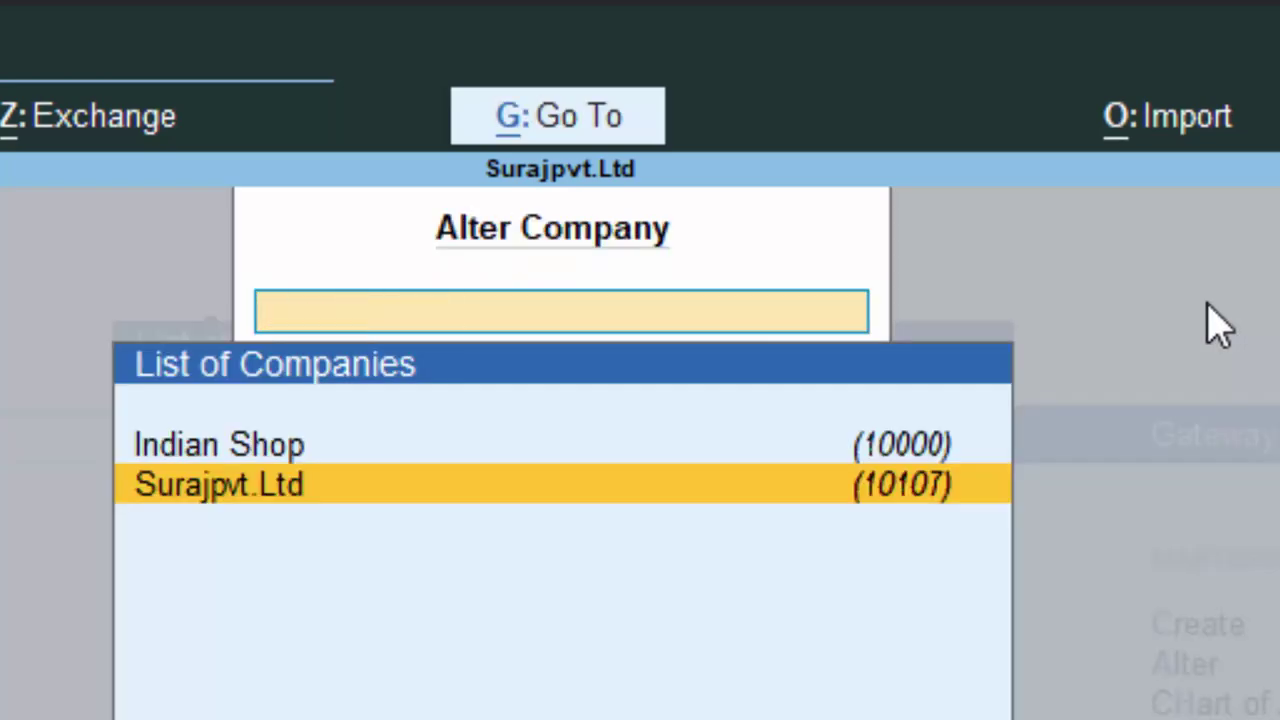
pyautogui.press('F3')
pyautogui.press('Escape')
# - Start a sales voucher, keep voucher number 1, and enter reference number 4234 with the reference date 1-4-24
pyautogui.press('Return')
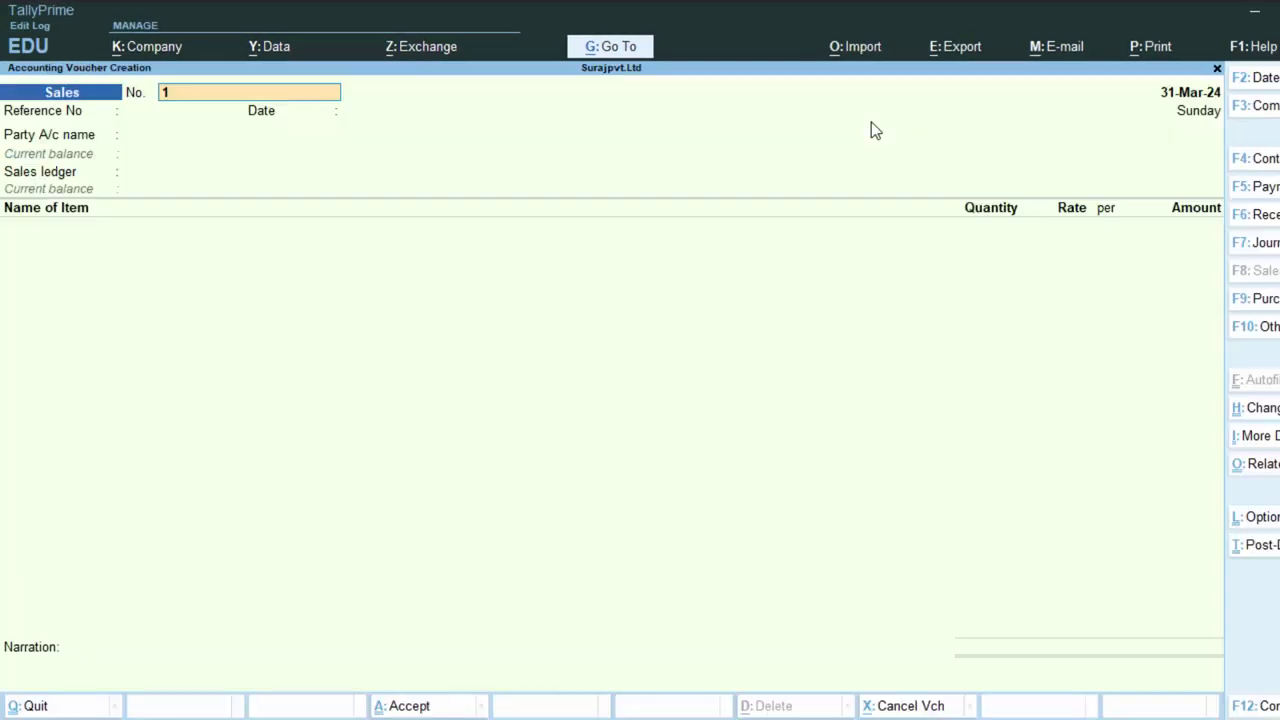
pyautogui.press('Return')
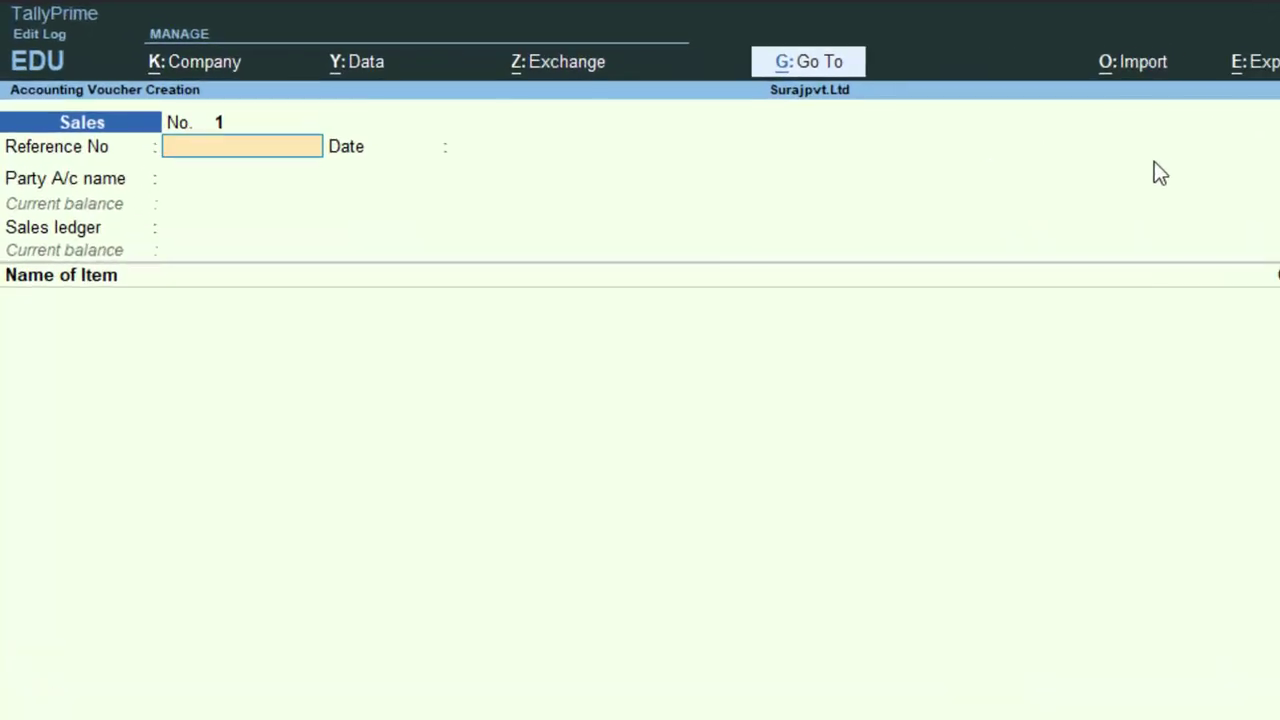
pyautogui.write('4234')
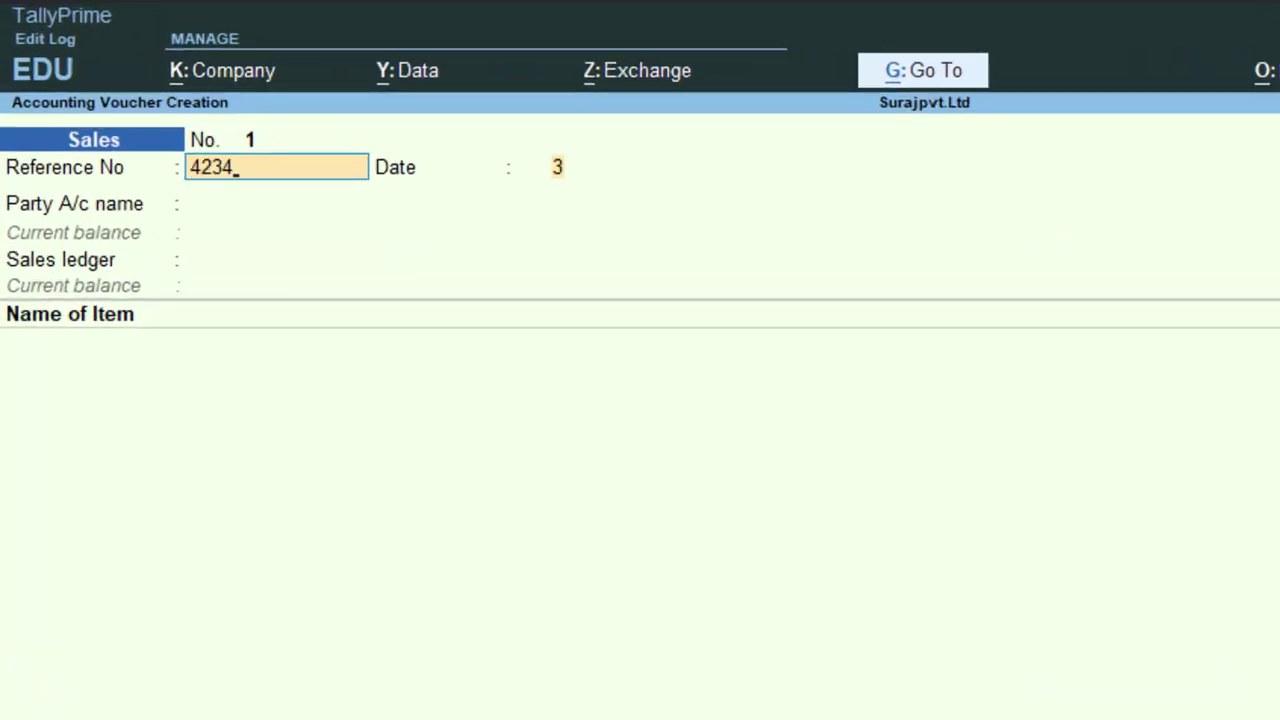
pyautogui.press('Return')
pyautogui.write('1-4-2')
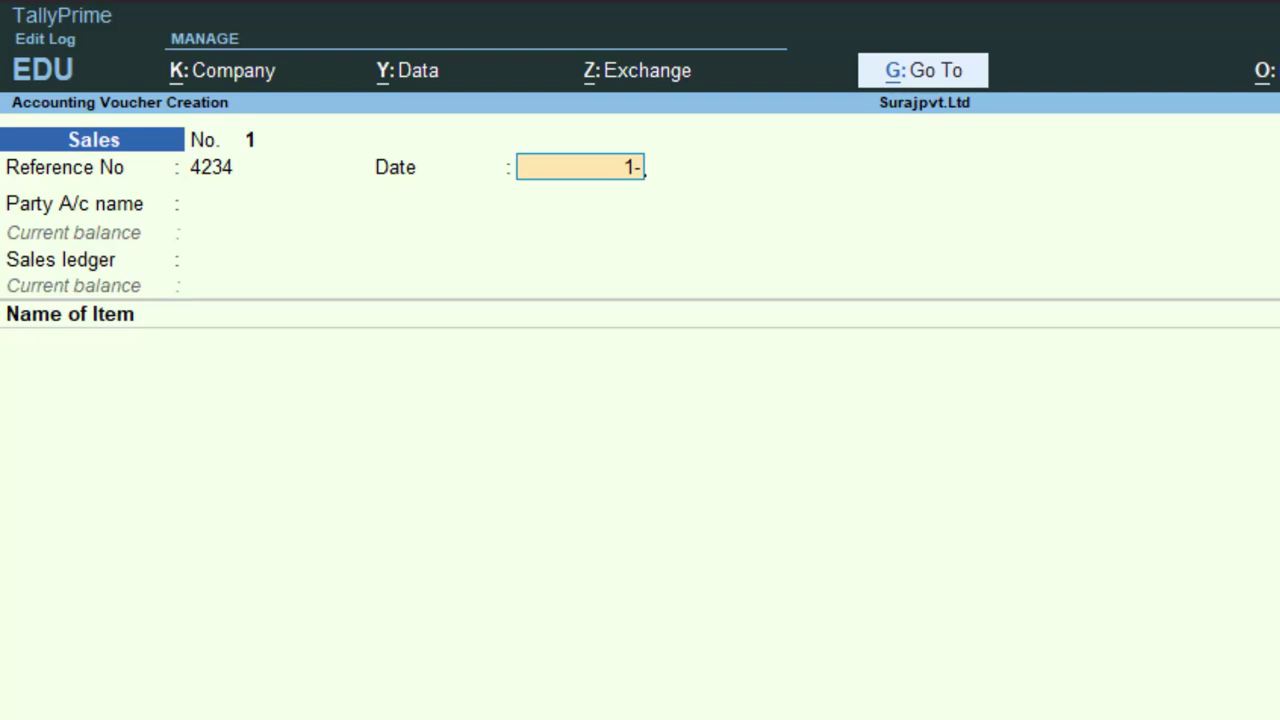
pyautogui.write('4')
pyautogui.press('Return')
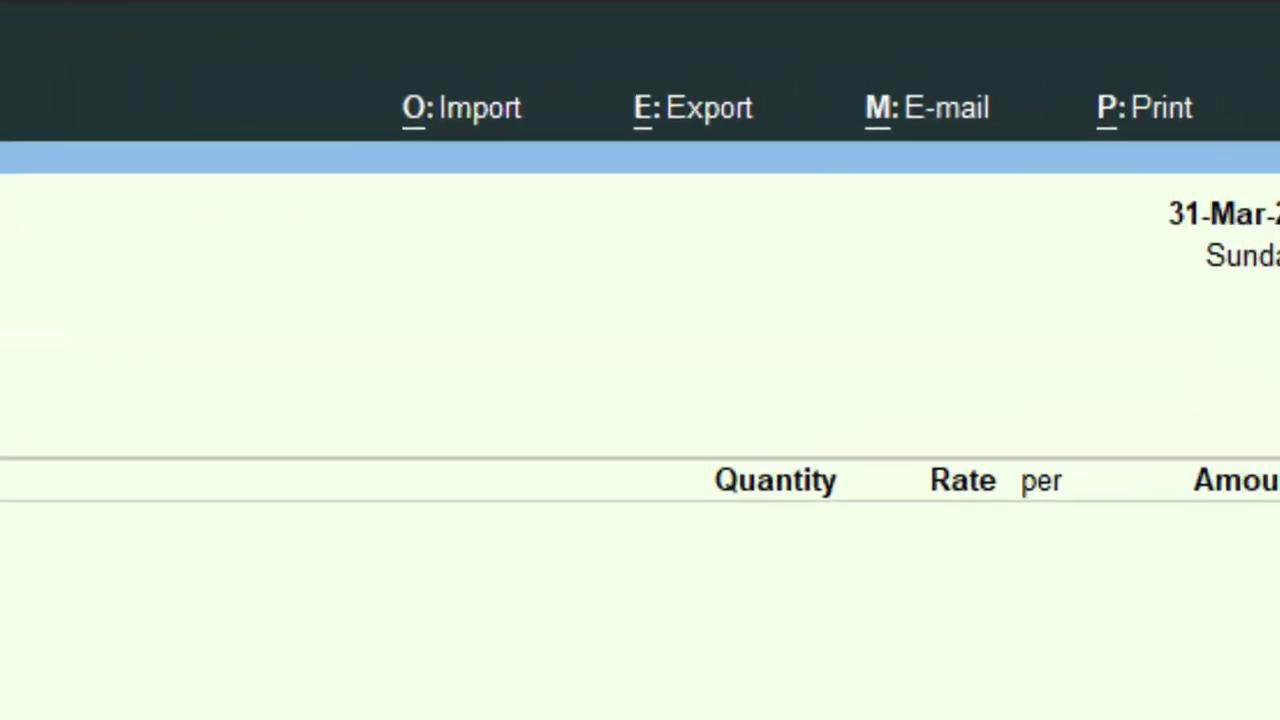
# - Try to change the sales voucher's date to 1-4-24
pyautogui.click(1275, 255)
pyautogui.write('1-4-24')
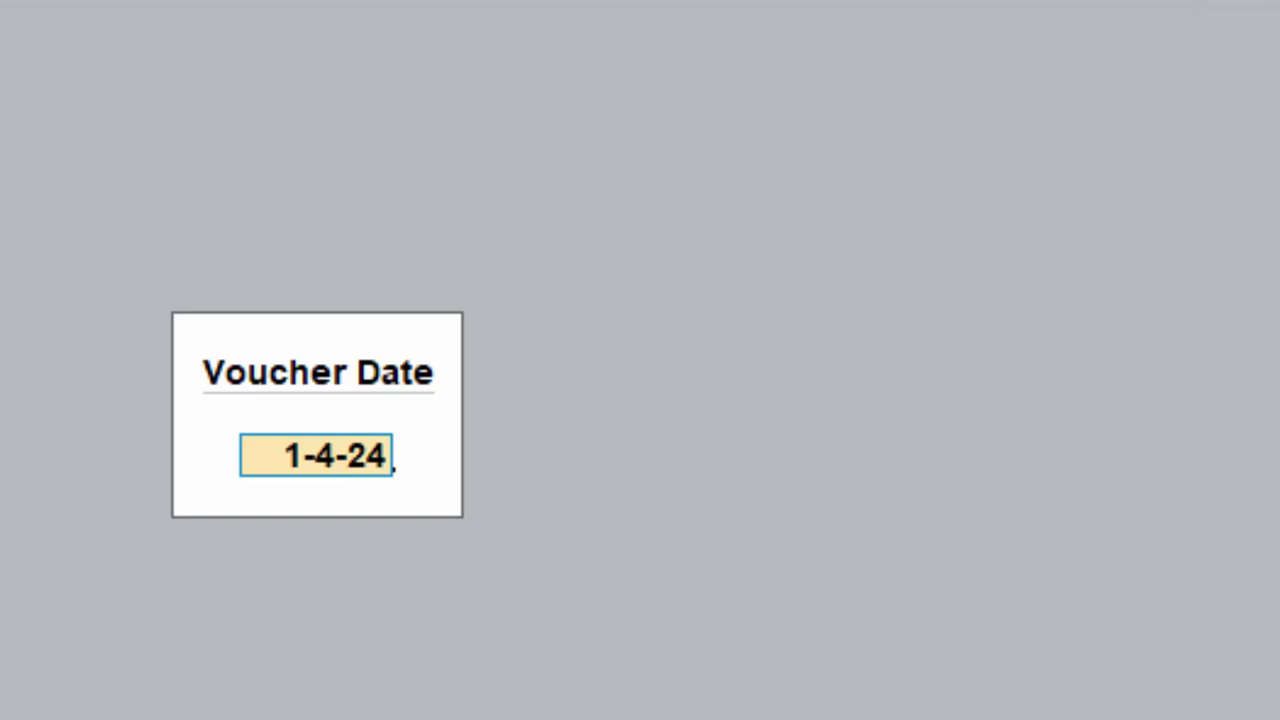
pyautogui.press('Return')
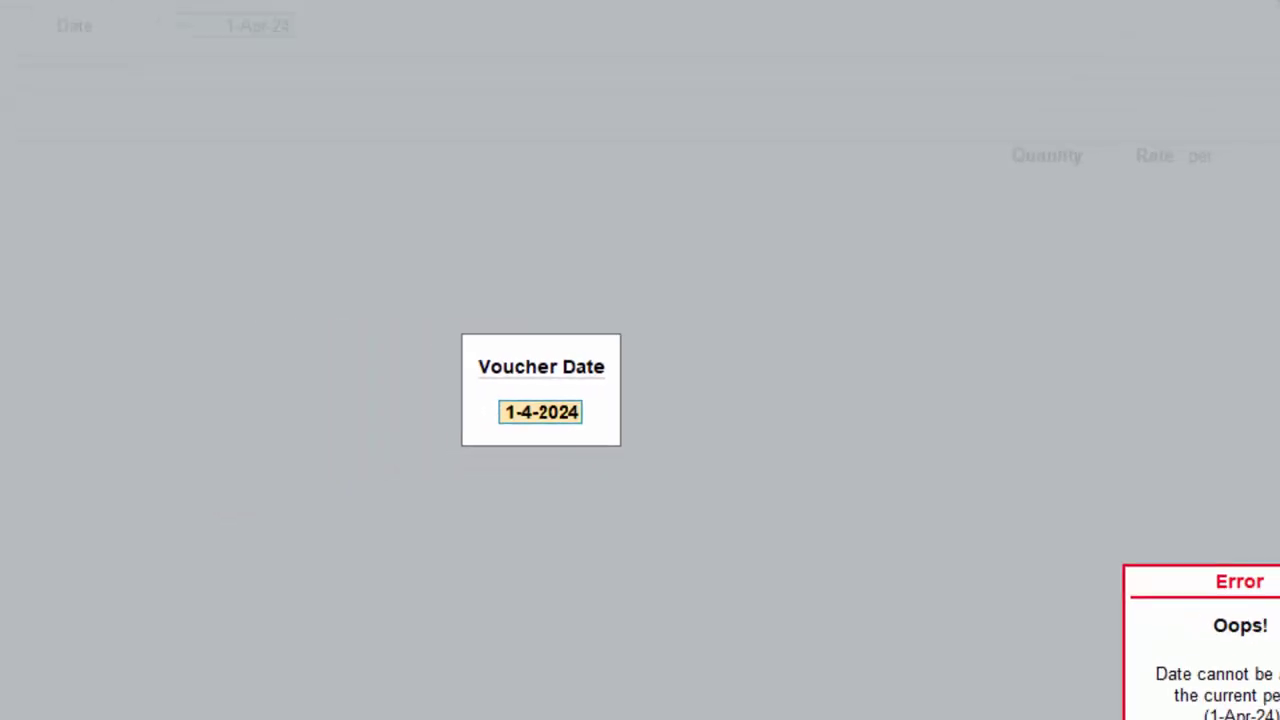
pyautogui.press('Return')
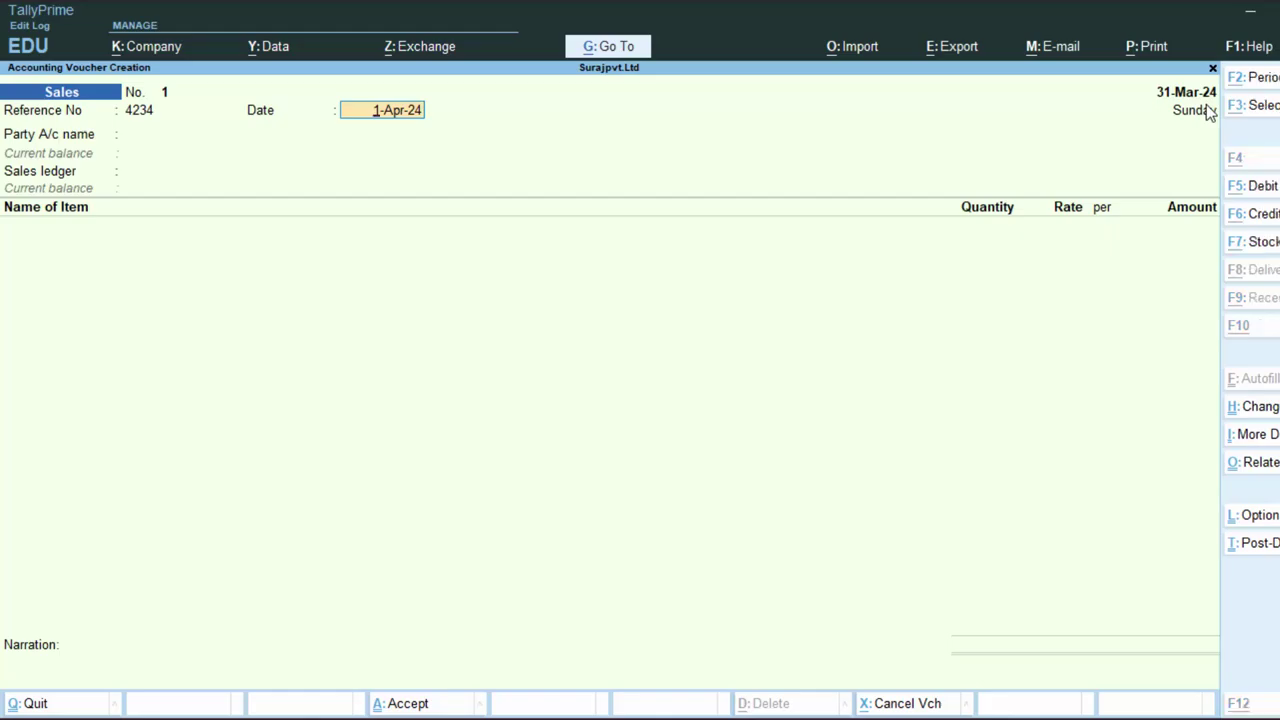
# - Change the period to run from 1-4-2024 to 31-3-2025, keeping the sales voucher's reference number and date
pyautogui.hotkey('alt', 'F2')
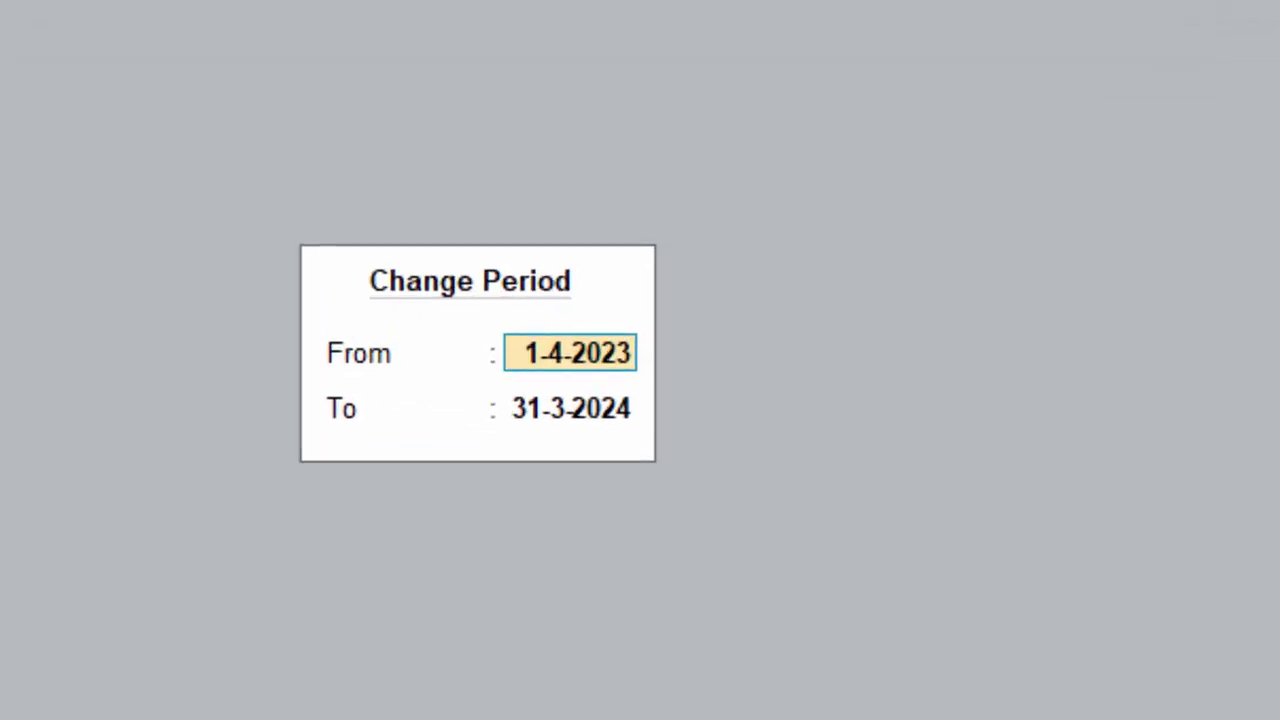
pyautogui.write('1-4-2')
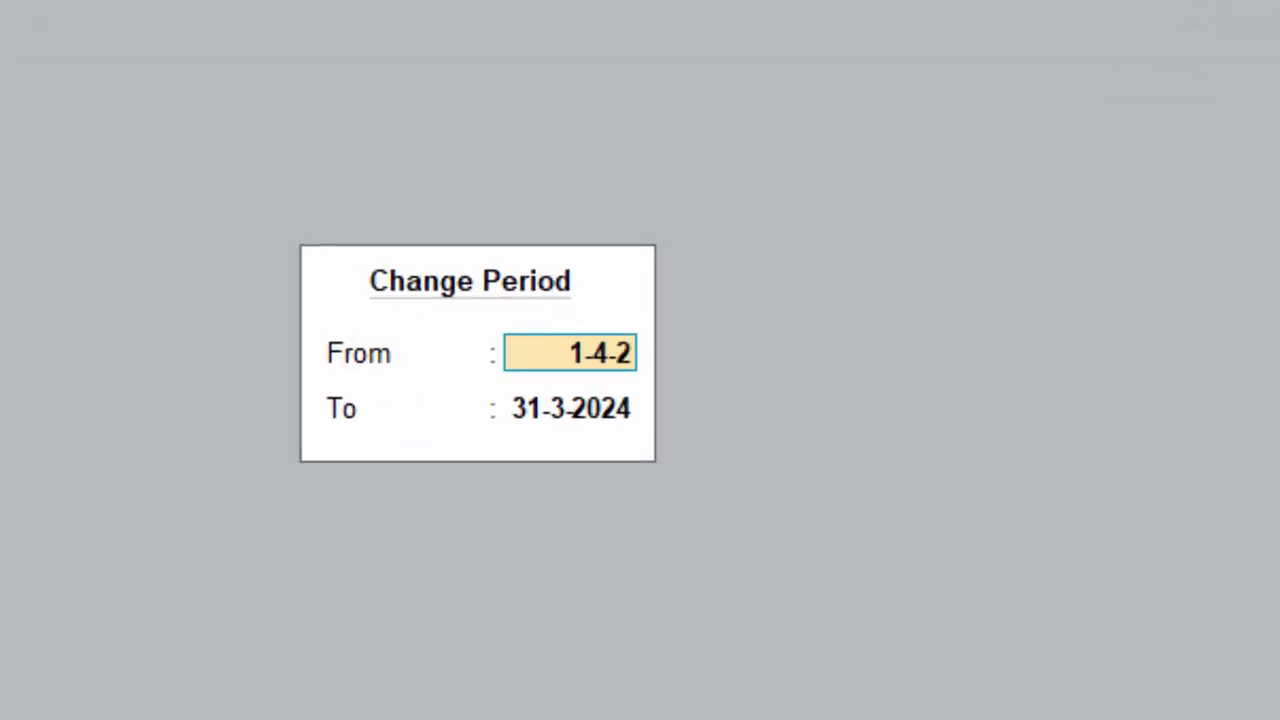
pyautogui.write('024')
pyautogui.press('Return')
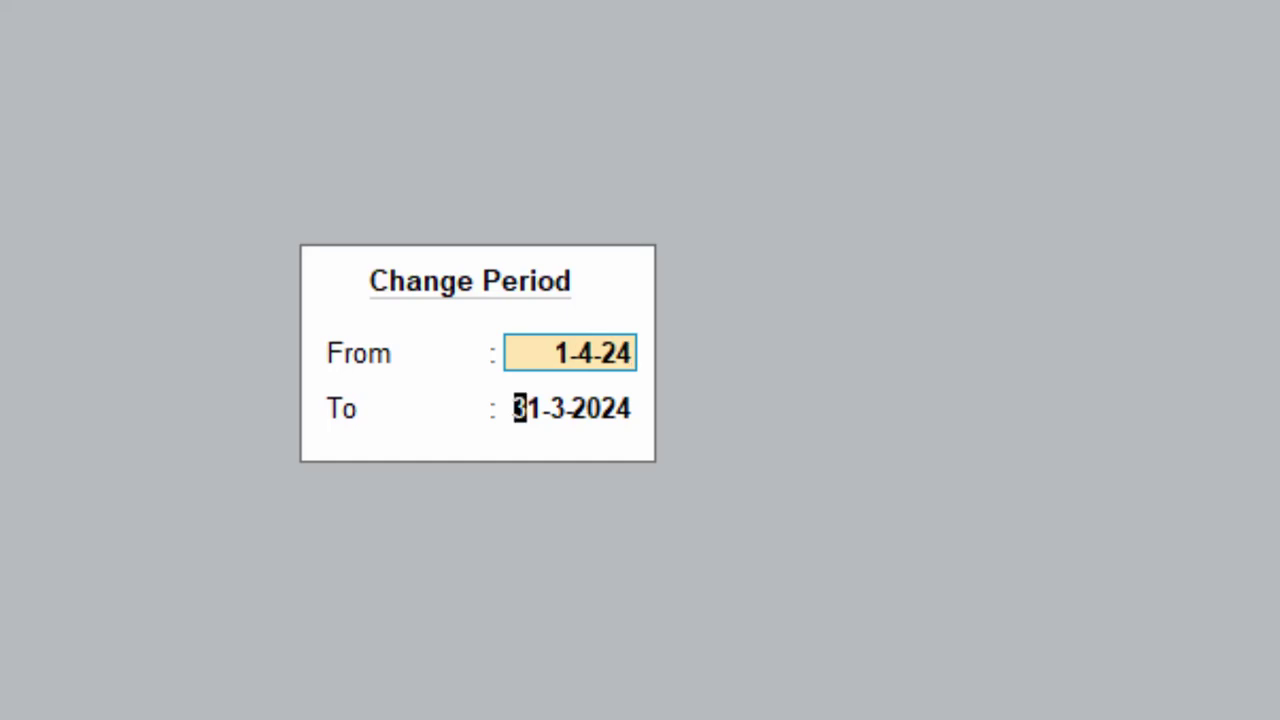
pyautogui.write('31-')
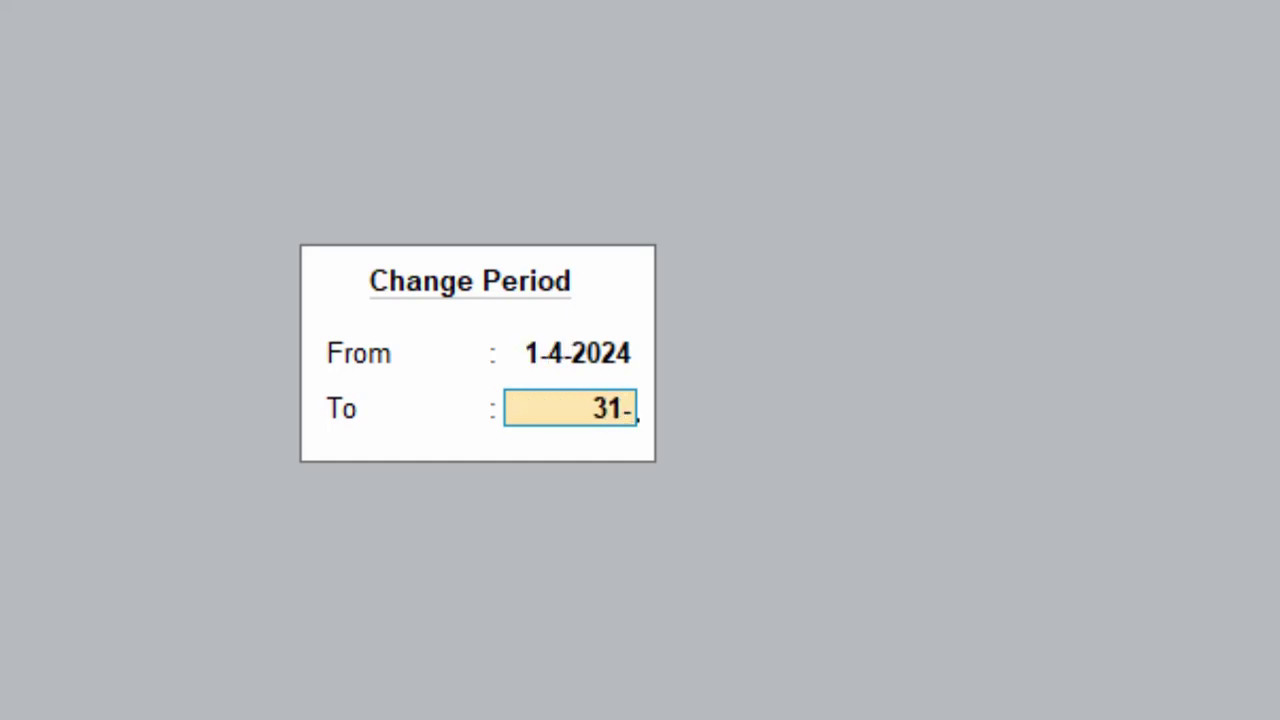
pyautogui.write('3-25')
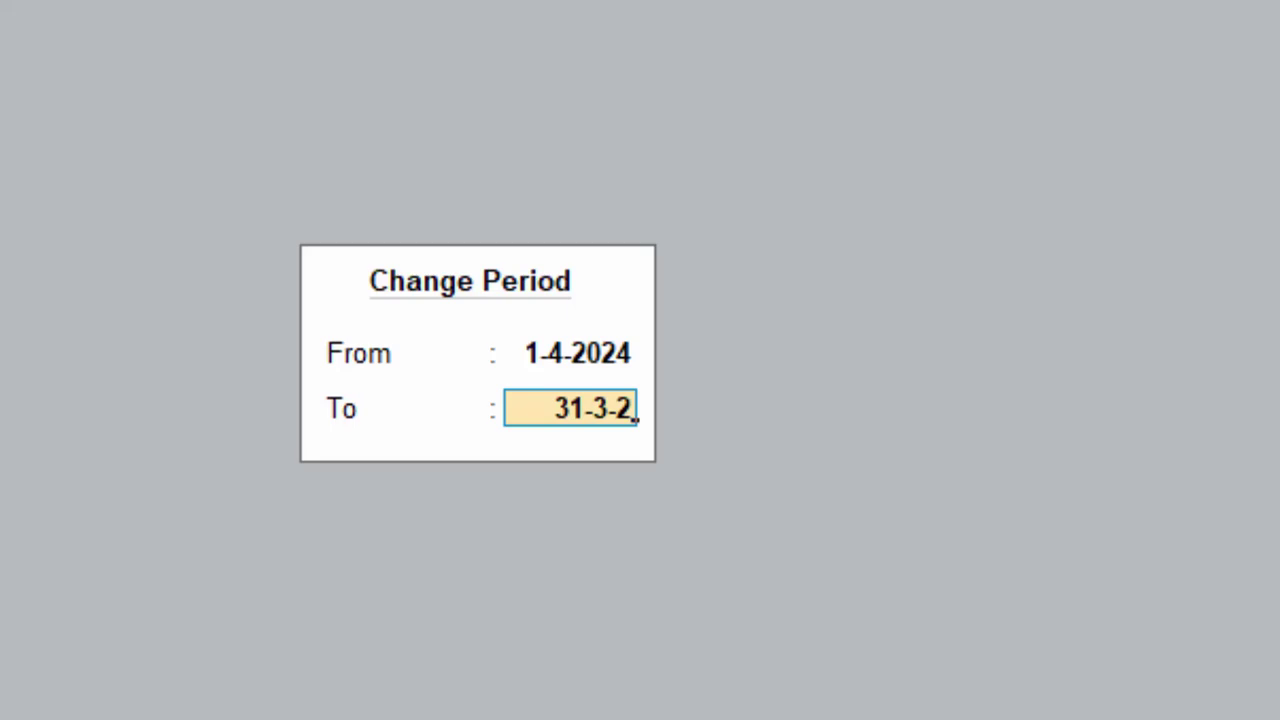
pyautogui.press('Return')
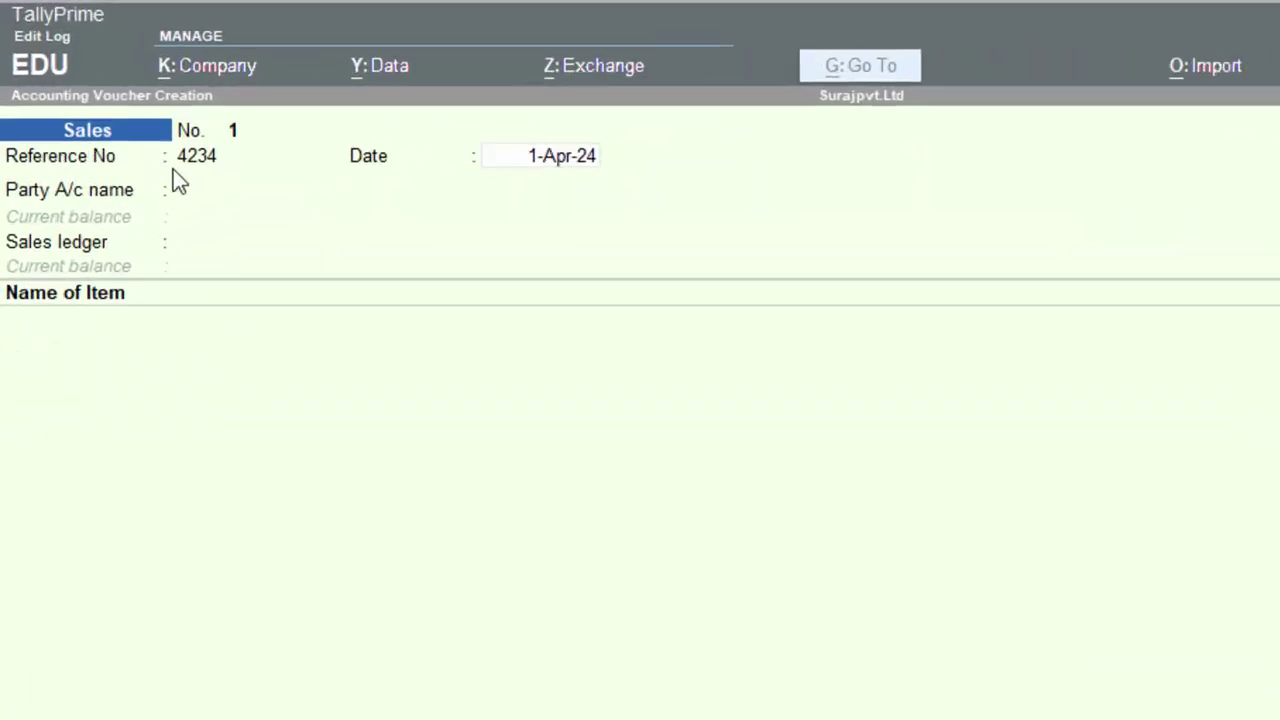
pyautogui.click(142, 116)
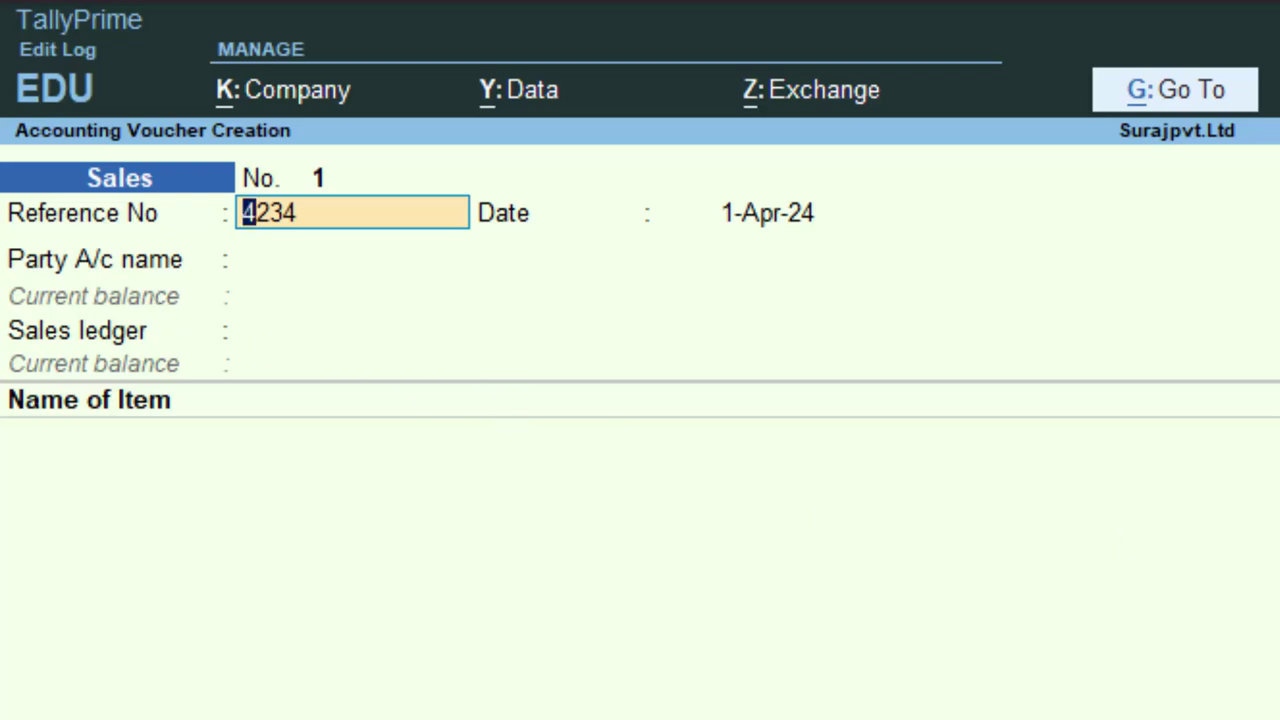
pyautogui.press('Return')
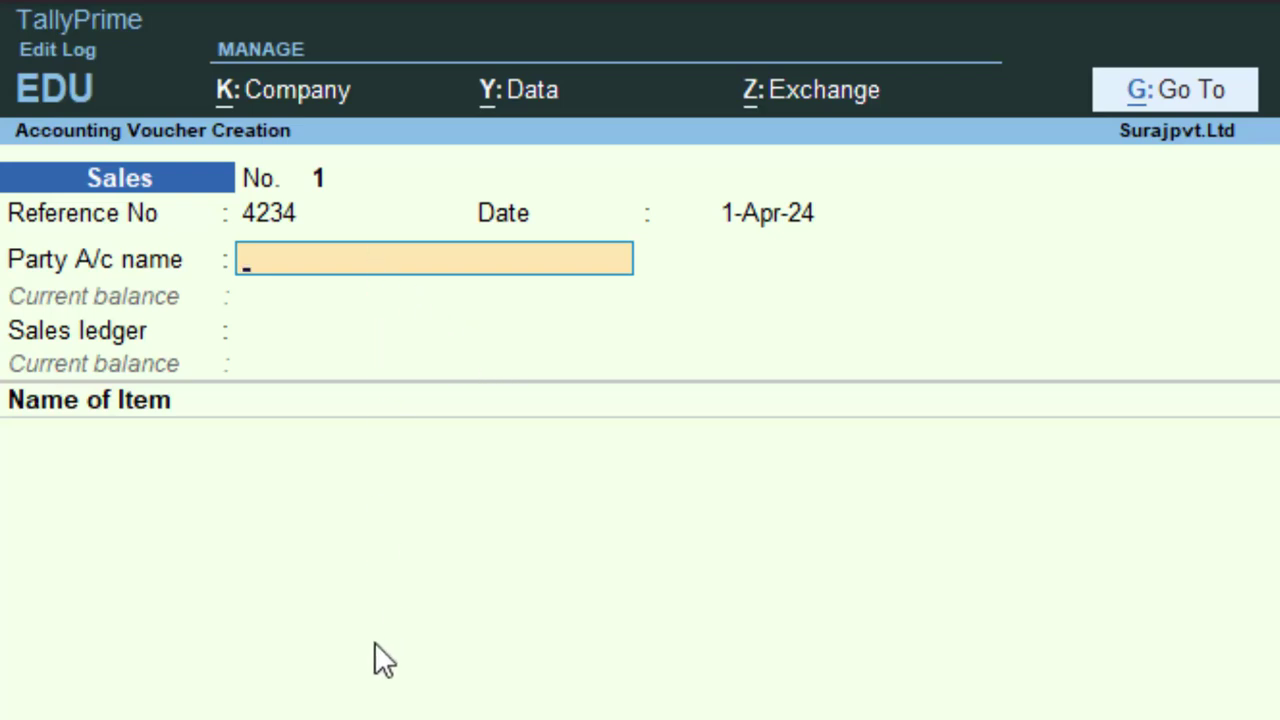
# - Try to create a customer ledger under Sundry Debtors from the sales voucher and discard it
pyautogui.hotkey('alt', 'c')
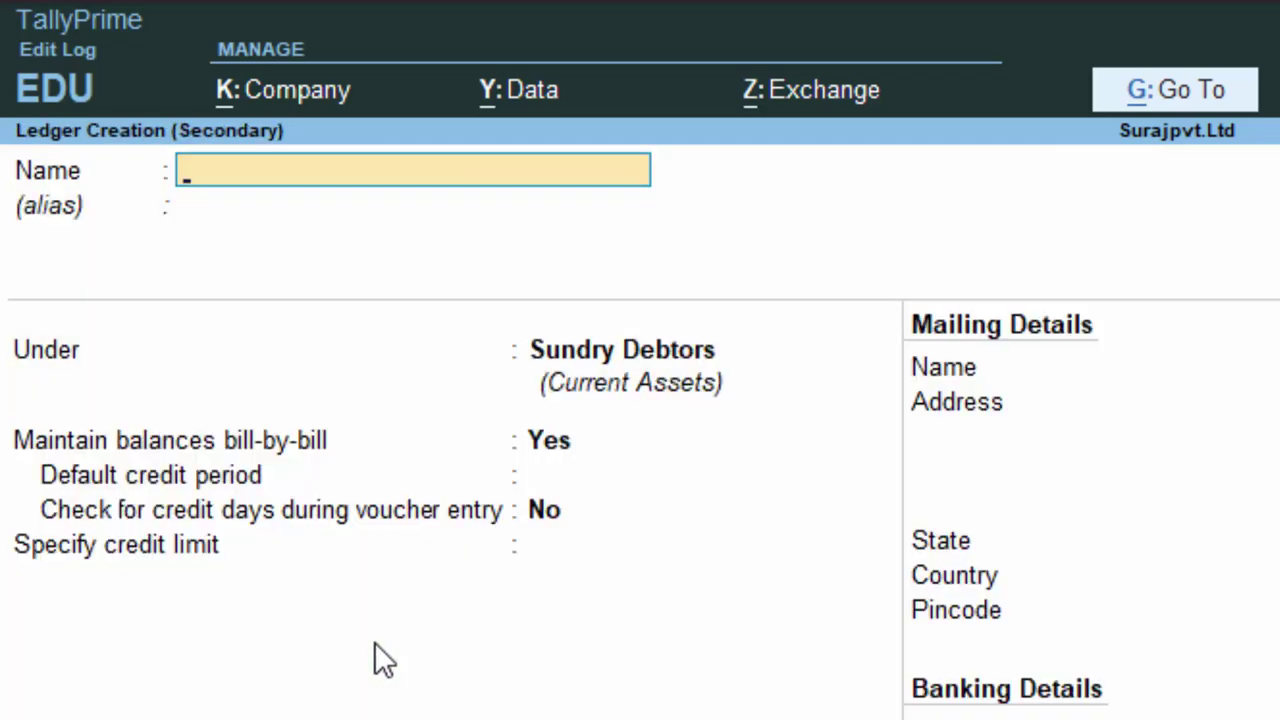
pyautogui.write('Gai')
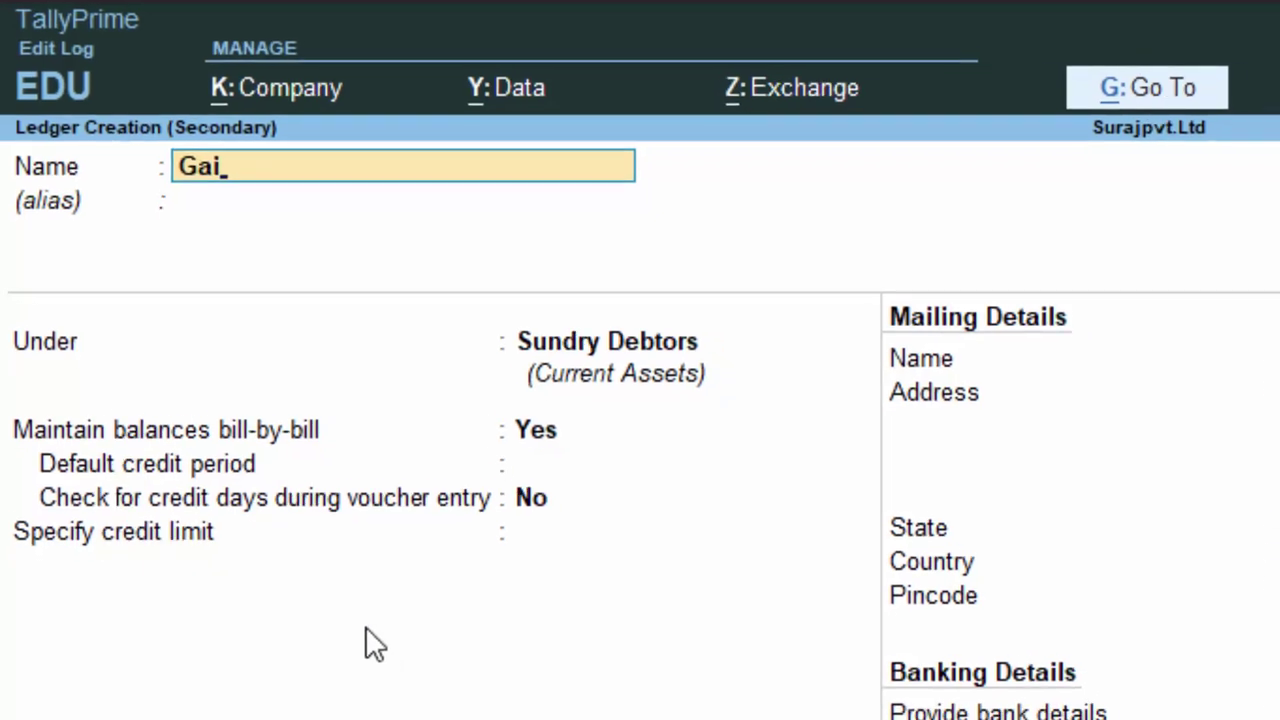
pyautogui.press('BackSpace')
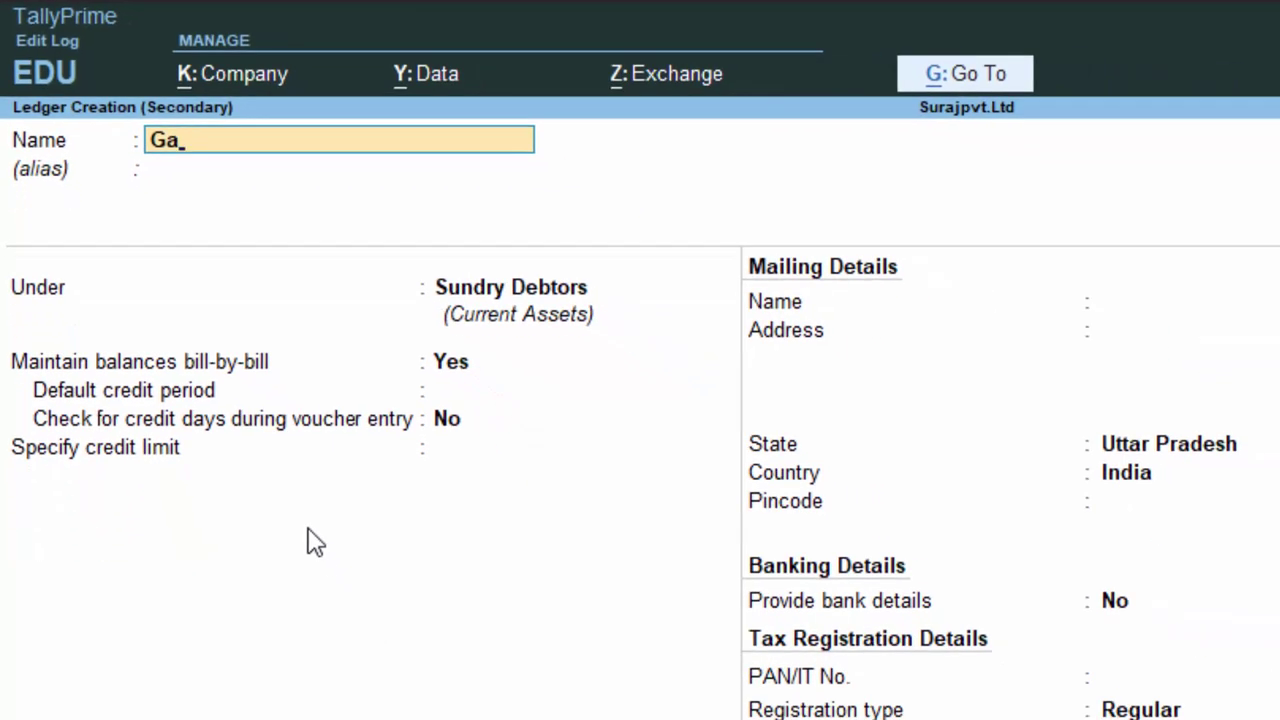
pyautogui.write('urav D')
pyautogui.press('Return')
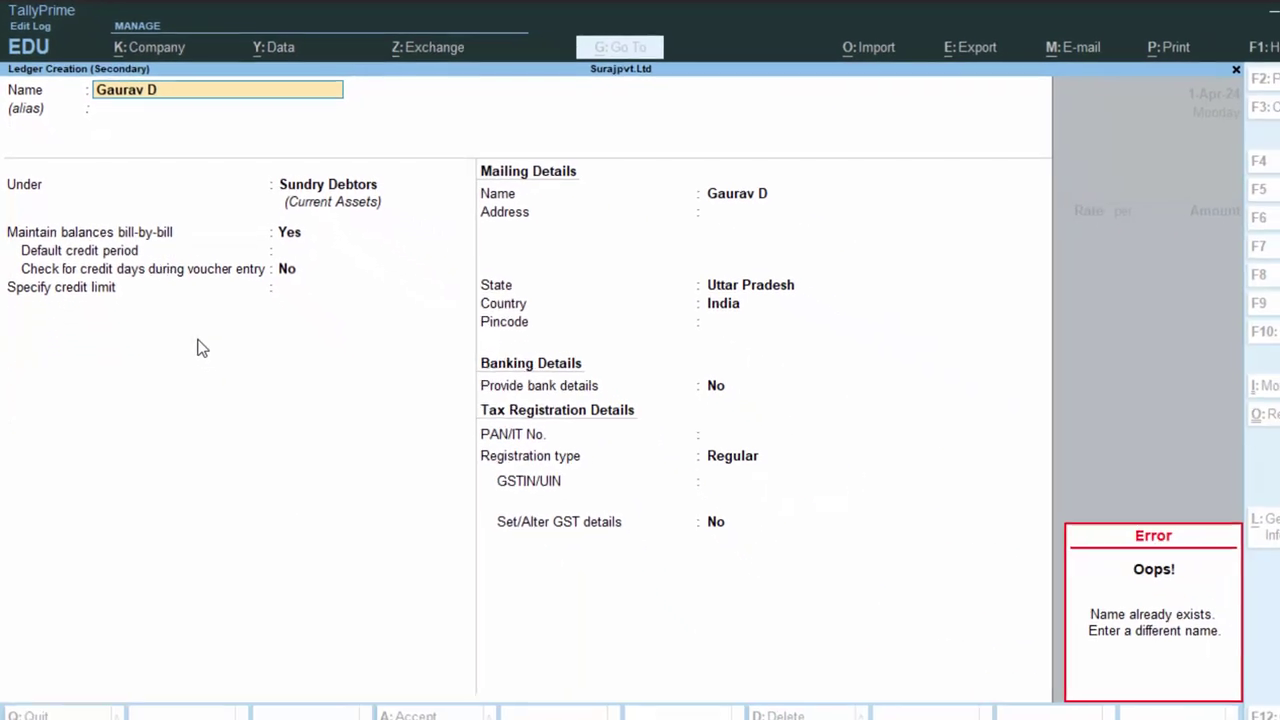
pyautogui.press('Escape')
pyautogui.press('BackSpace')
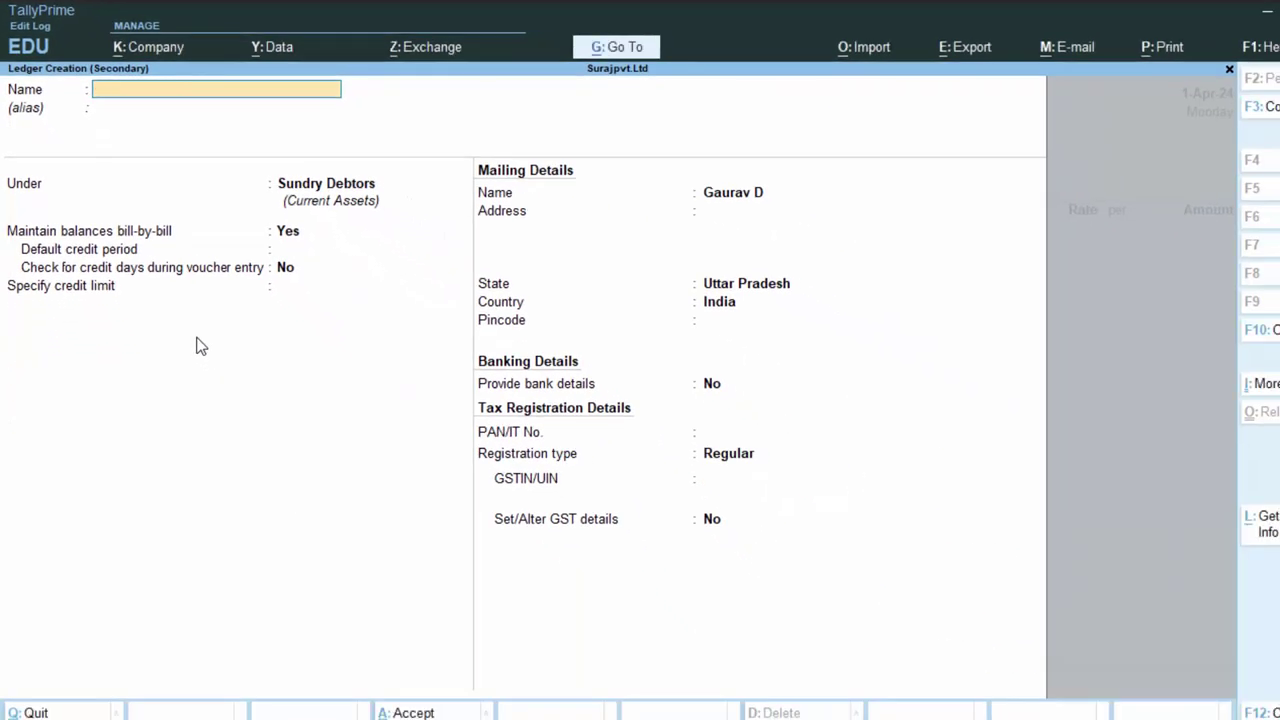
pyautogui.press('Escape')
pyautogui.press('y')
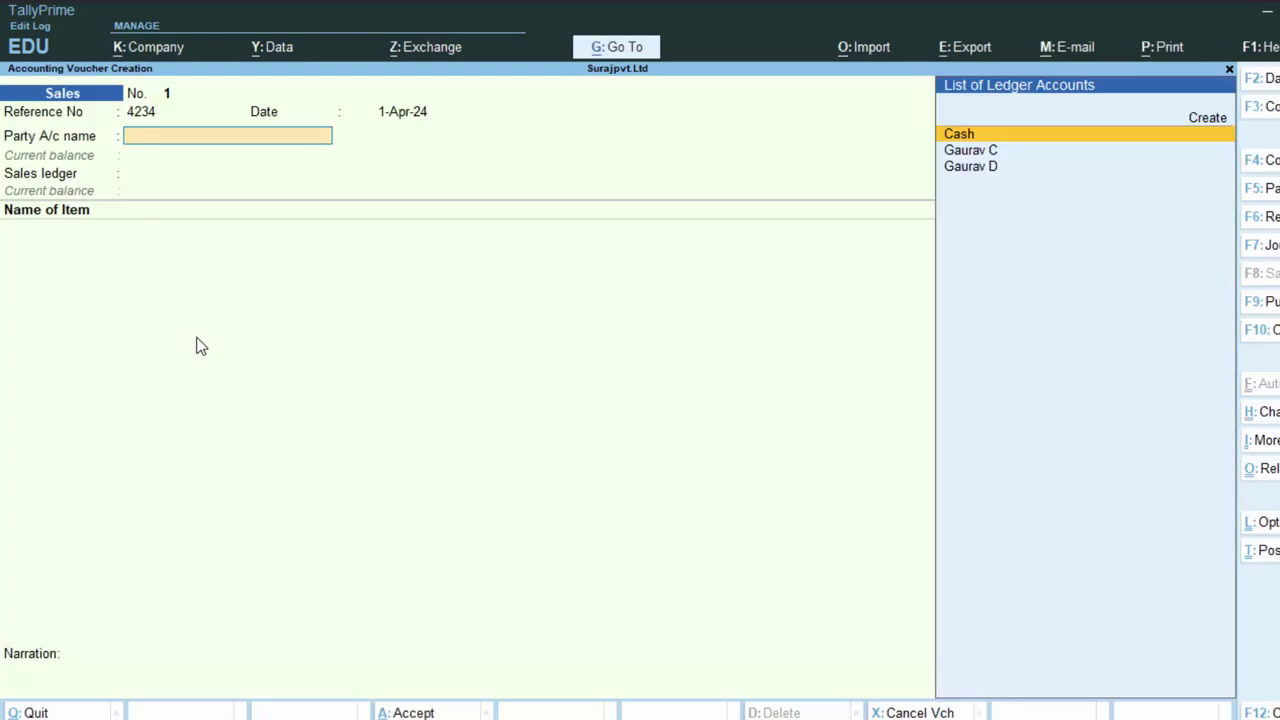
# - Select the existing customer ledger ending in D as the sales party, leaving dispatch details blank and party details at their defaults
pyautogui.press('Down')
pyautogui.press('Down')
pyautogui.press('Return')
pyautogui.press('Return')
pyautogui.press('Return')
pyautogui.press('Return')
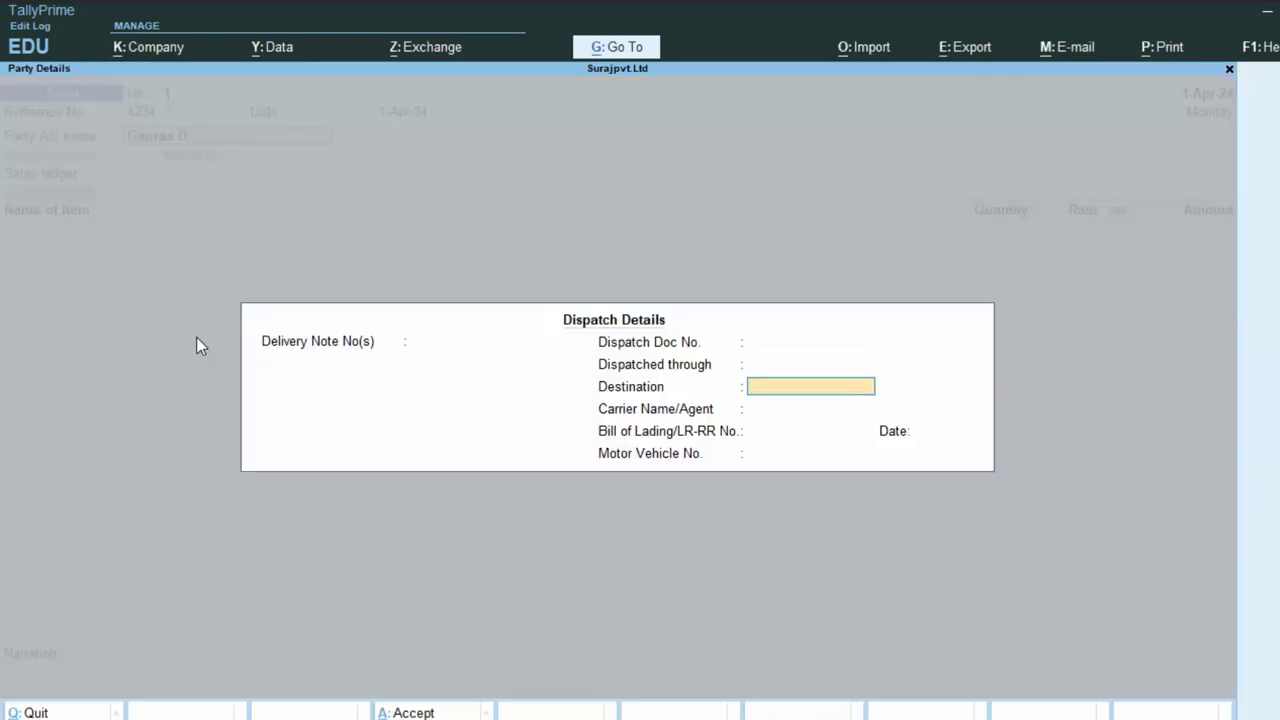
pyautogui.press('Return')
pyautogui.press('Return')
pyautogui.press('Return')
pyautogui.press('Return')
pyautogui.press('Return')
pyautogui.press('Return')
pyautogui.press('Return')
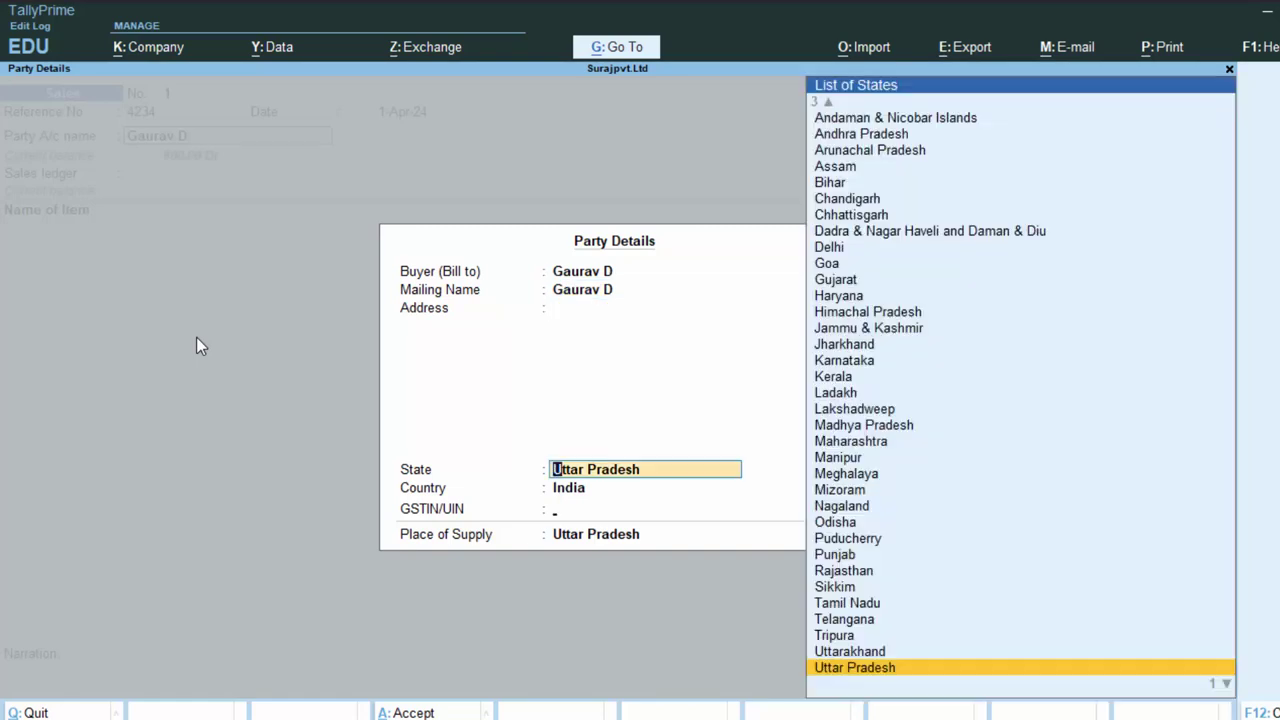
pyautogui.press('Return')
pyautogui.press('Return')
pyautogui.press('Return')
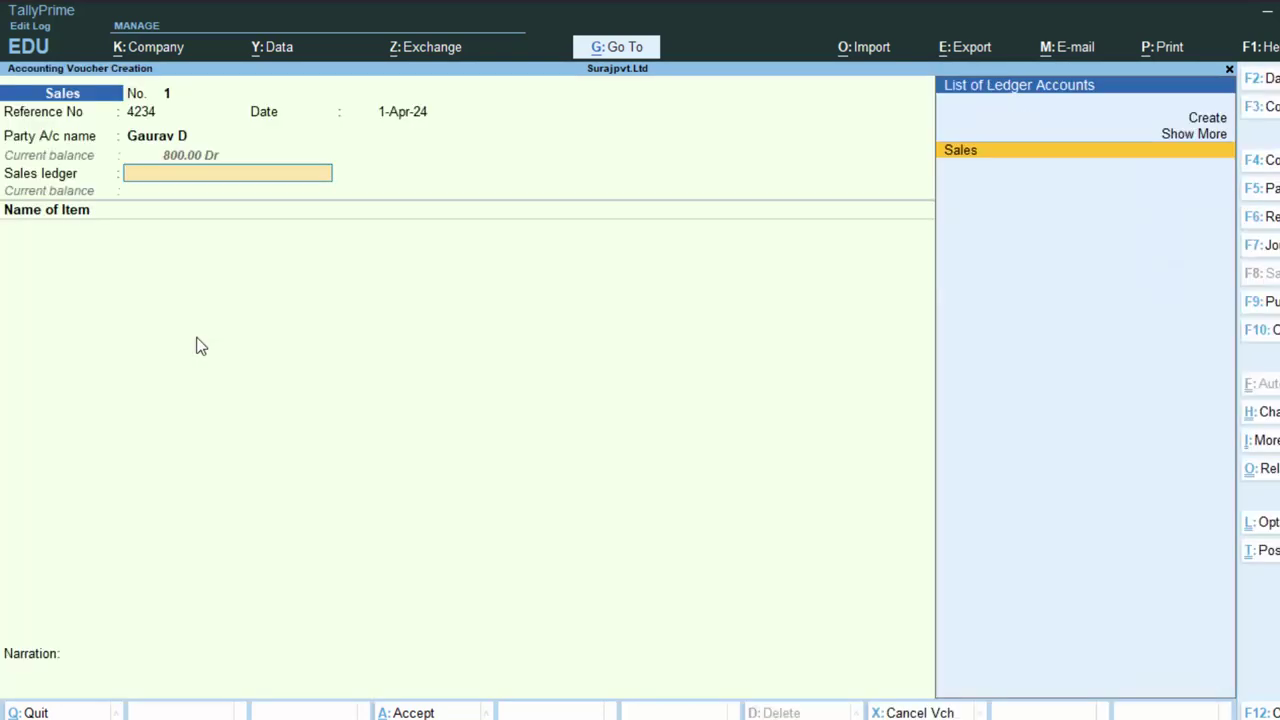
# - Choose Sales as the sales ledger and add the stock item Keybaord with a quantity of 5
pyautogui.press('Return')
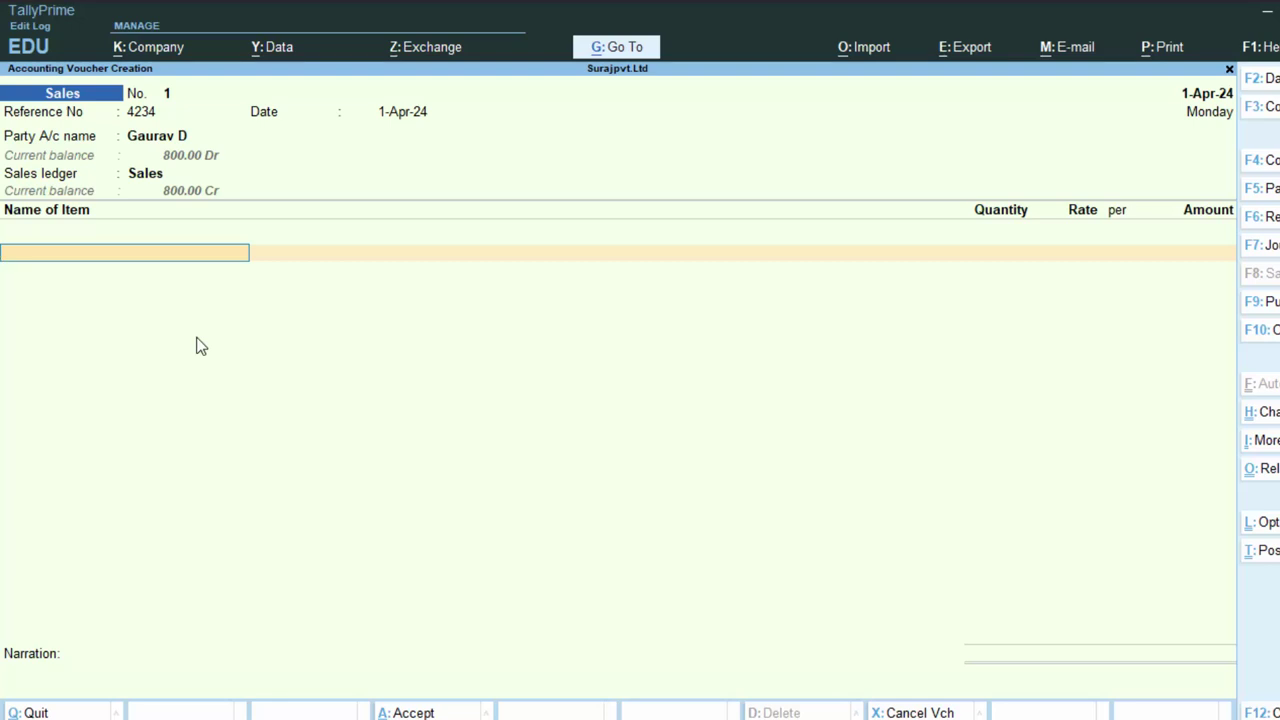
pyautogui.write('K')
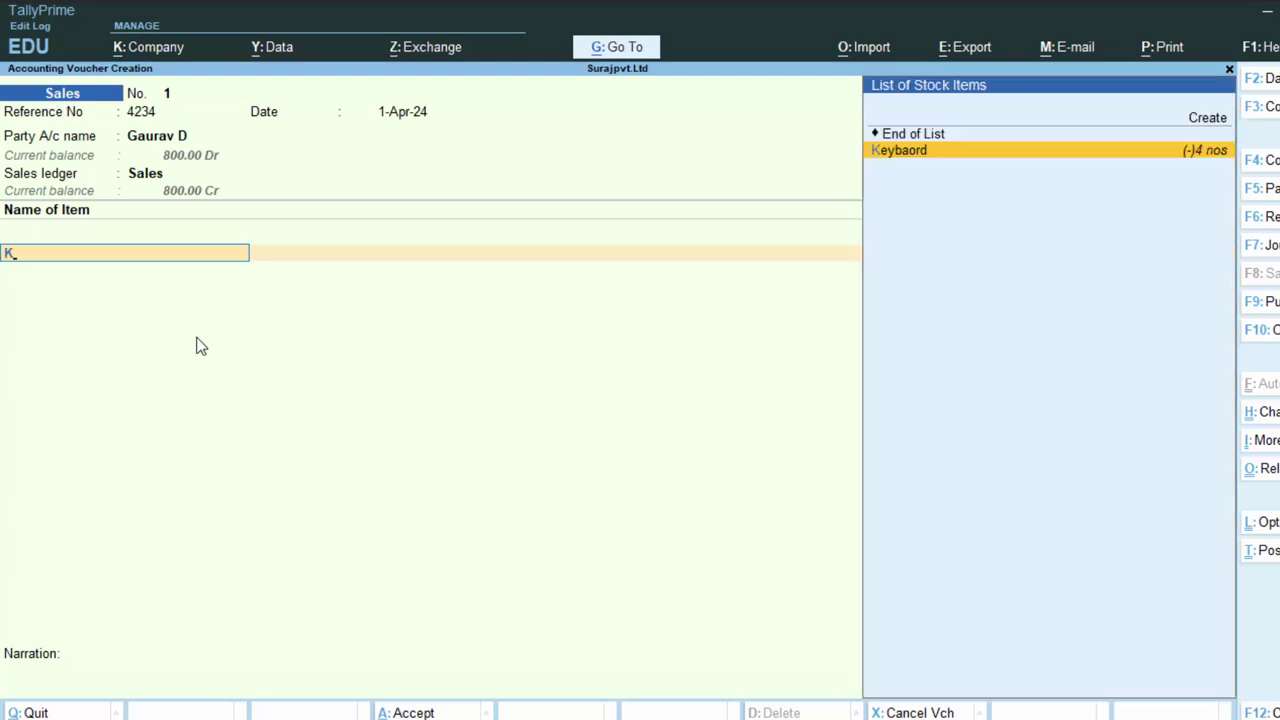
pyautogui.press('Return')
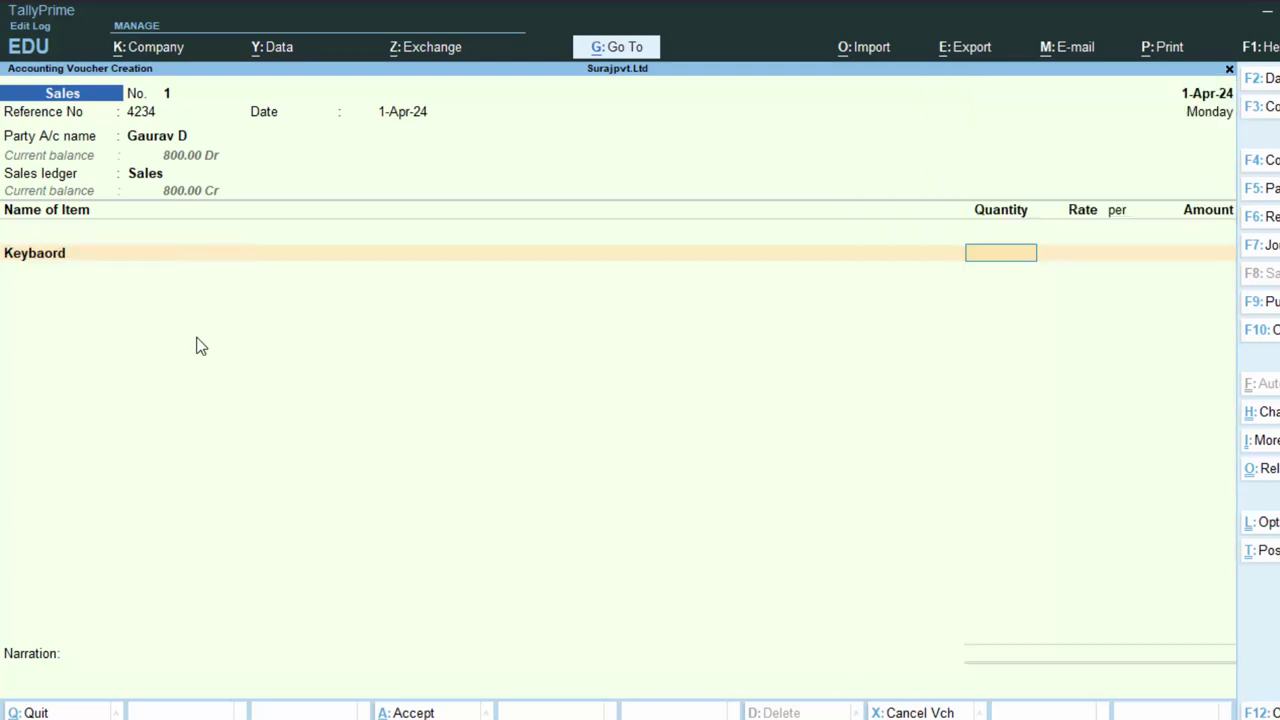
pyautogui.write('5')
pyautogui.press('Return')
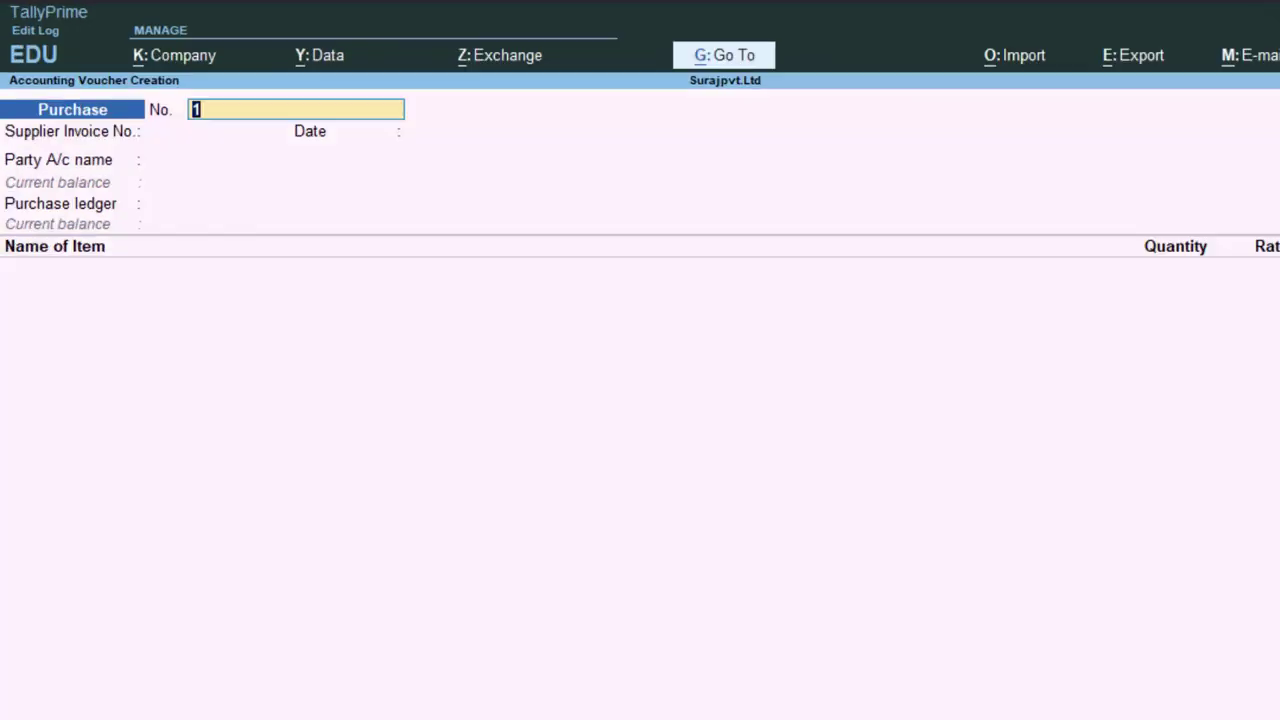
# - Keep purchase voucher number 1 and enter supplier invoice number 4354 with the date 1-Apr-24
pyautogui.press('Return')
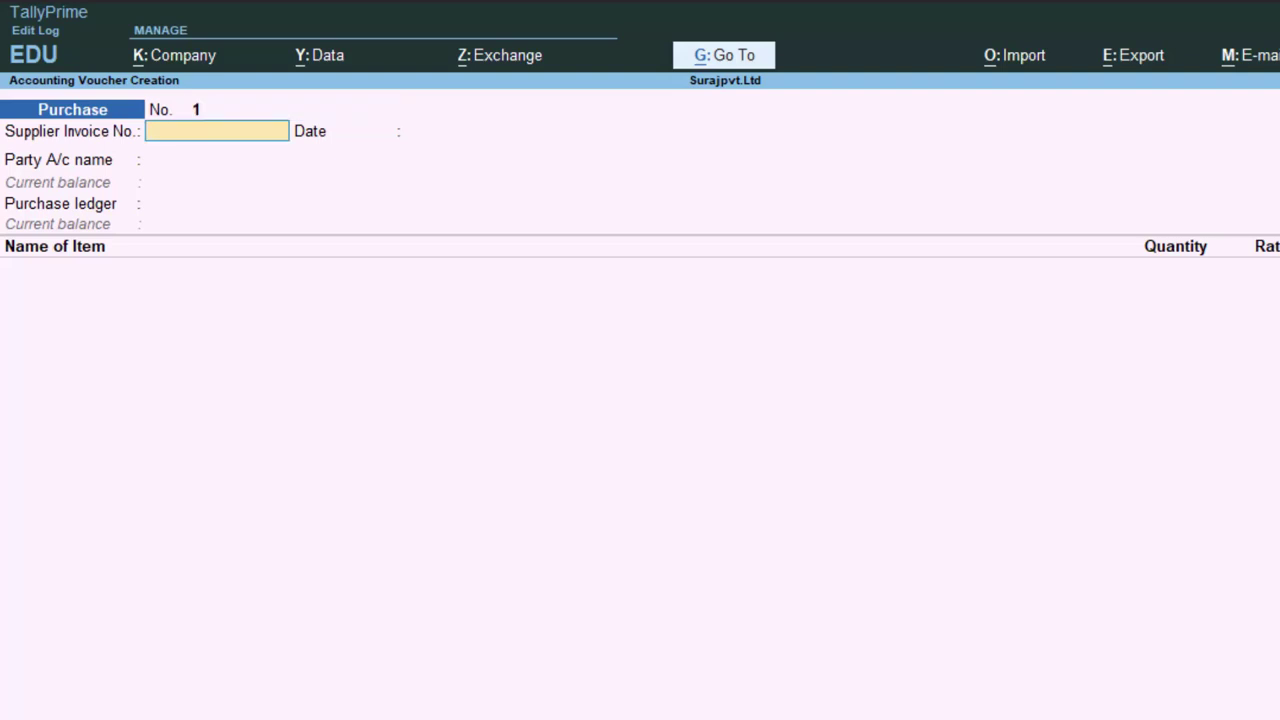
pyautogui.write('4354')
pyautogui.press('Return')
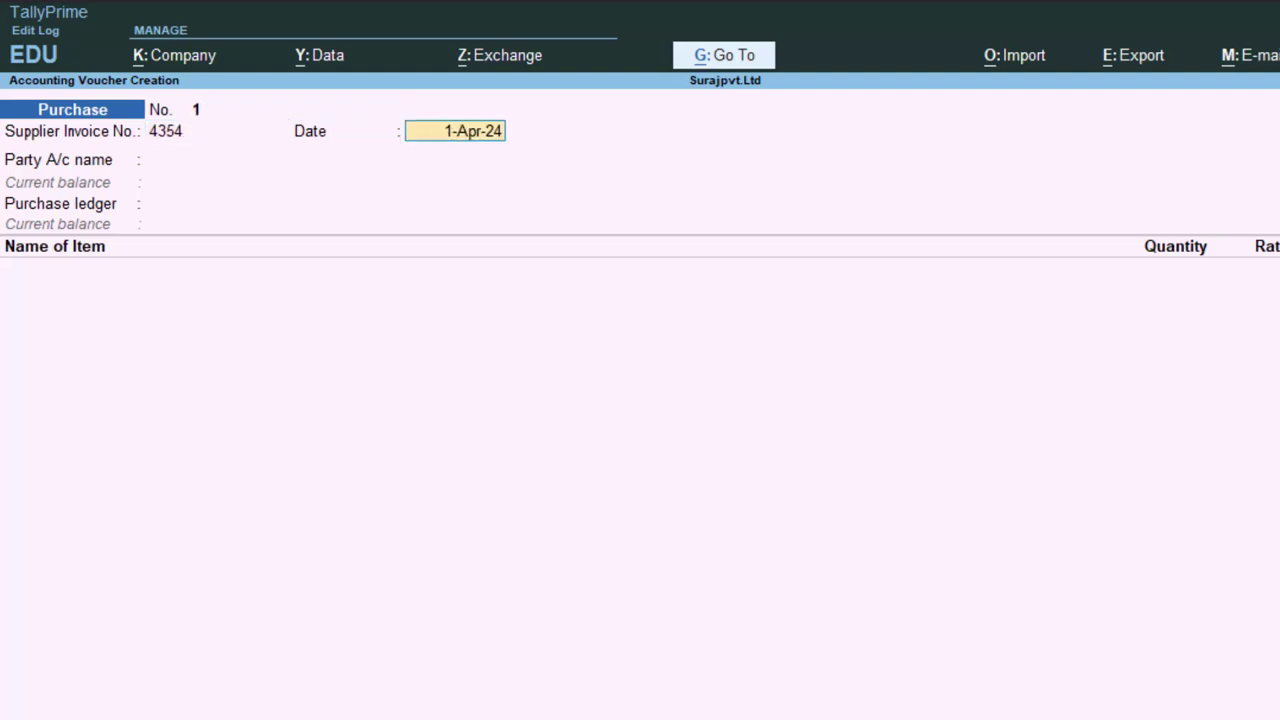
pyautogui.press('Return')
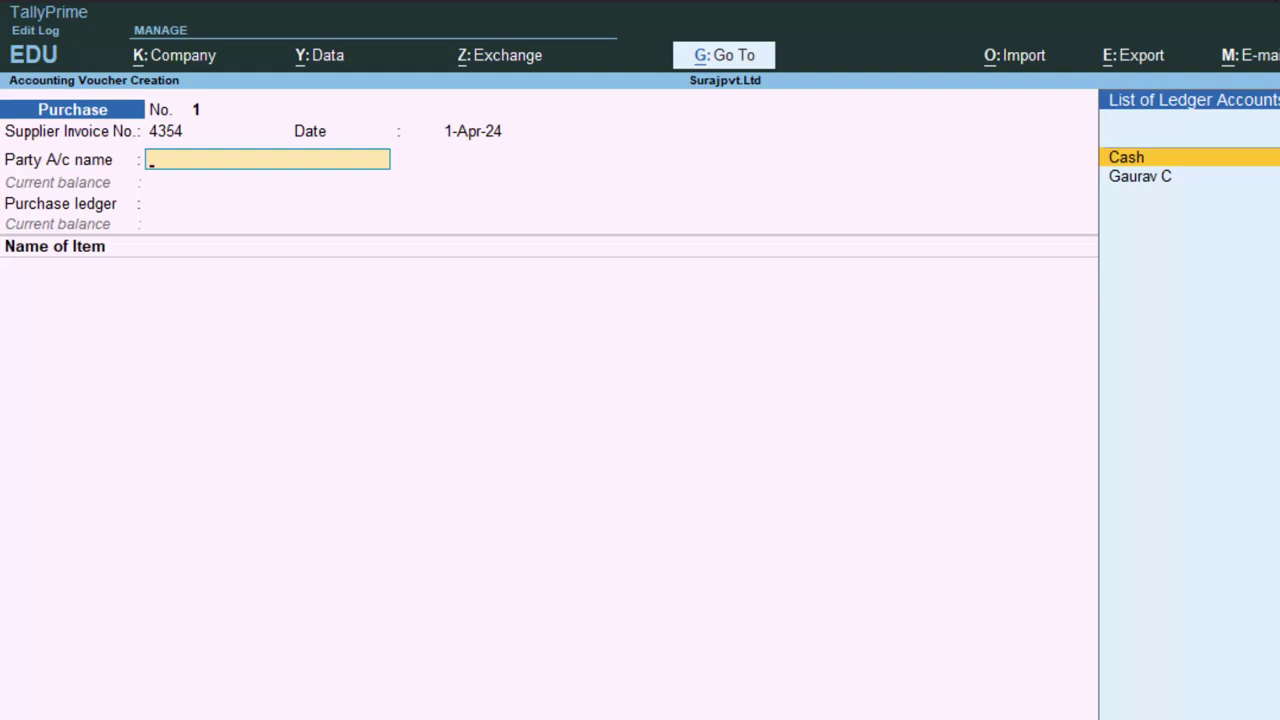
# - Select the supplier ledger ending in C as the purchase party, leaving receipt details blank and party details at their defaults
pyautogui.press('F10')
pyautogui.press('F9')
pyautogui.press('Down')
pyautogui.press('Return')
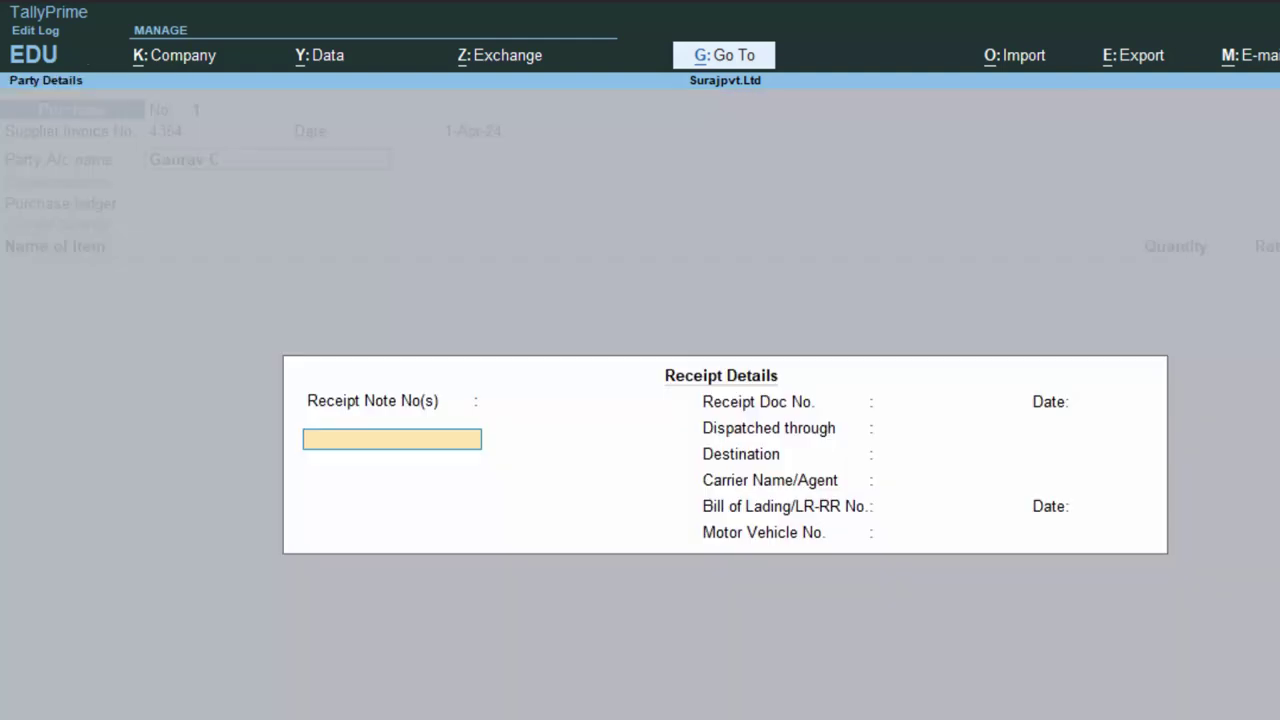
pyautogui.press('Return')
pyautogui.press('Return')
pyautogui.press('Return')
pyautogui.press('Return')
pyautogui.press('Return')
pyautogui.press('Return')
pyautogui.press('Return')
pyautogui.press('Return')
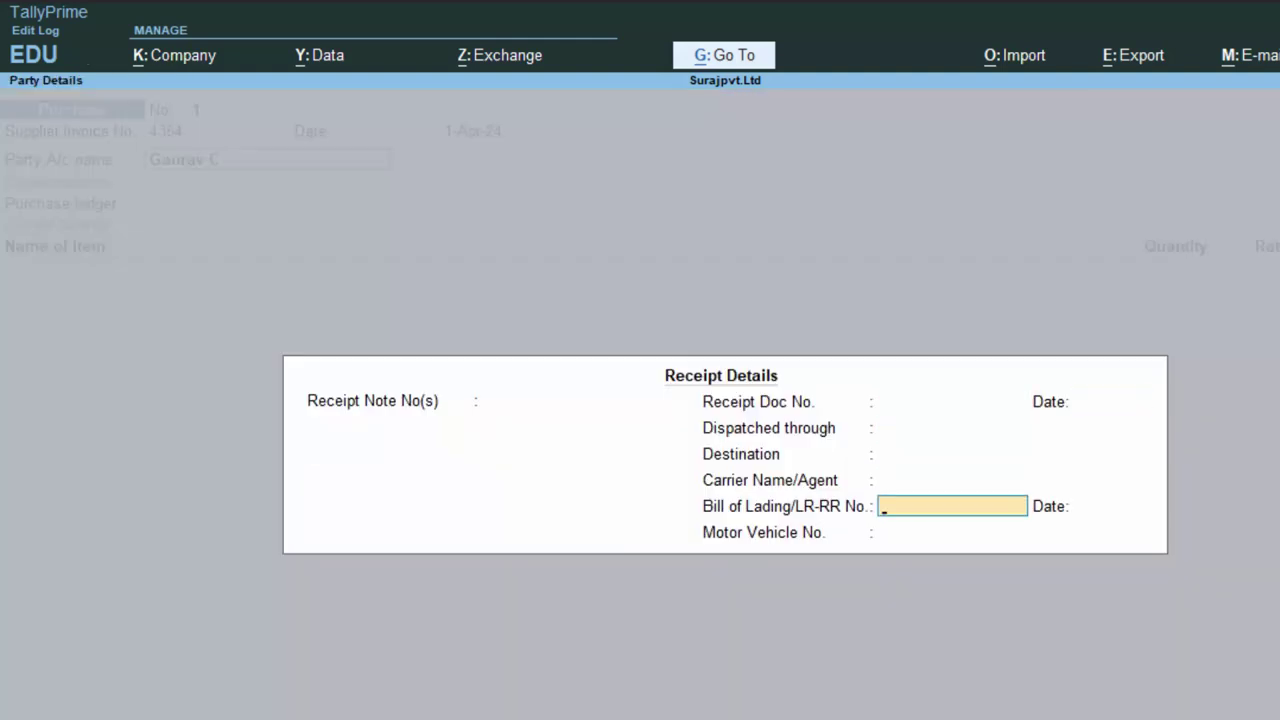
pyautogui.press('Return')
pyautogui.press('Return')
pyautogui.press('Return')
pyautogui.press('Return')
pyautogui.press('Return')
pyautogui.press('Return')
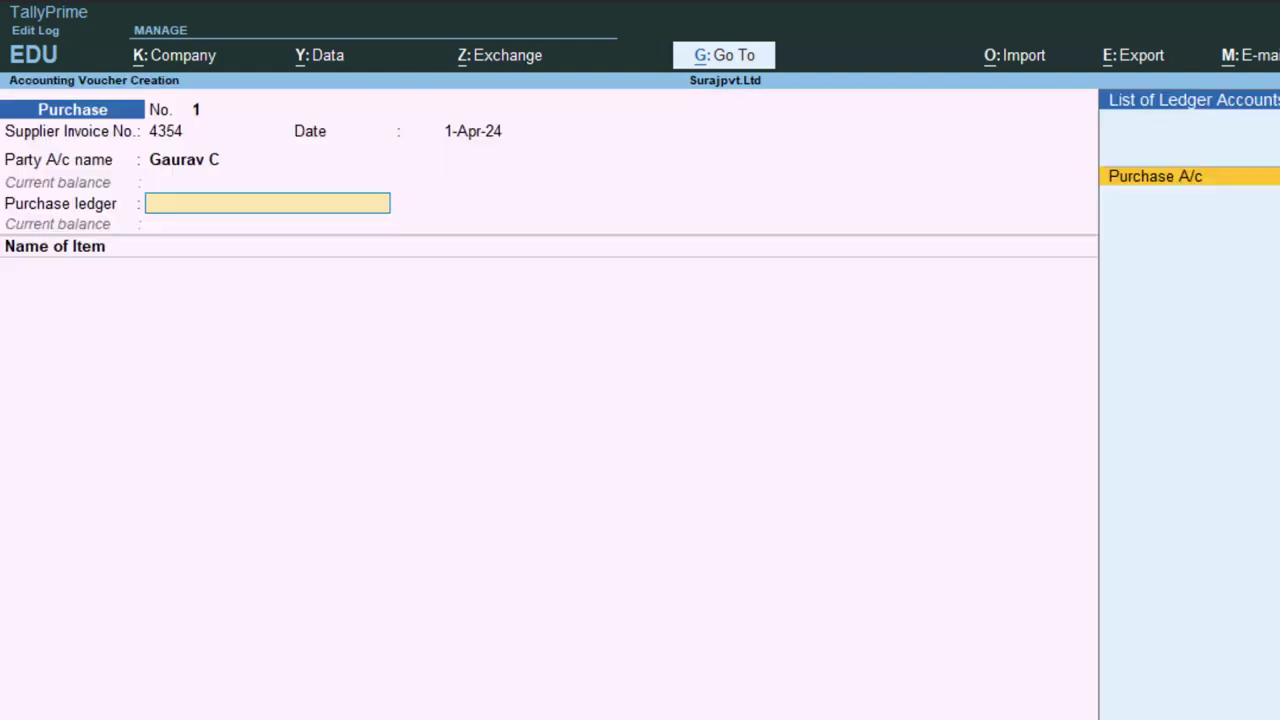
# - Choose Purchase A/c as the purchase ledger and add the stock item Keybaord with a quantity of 500 at a rate of 120
pyautogui.press('Return')
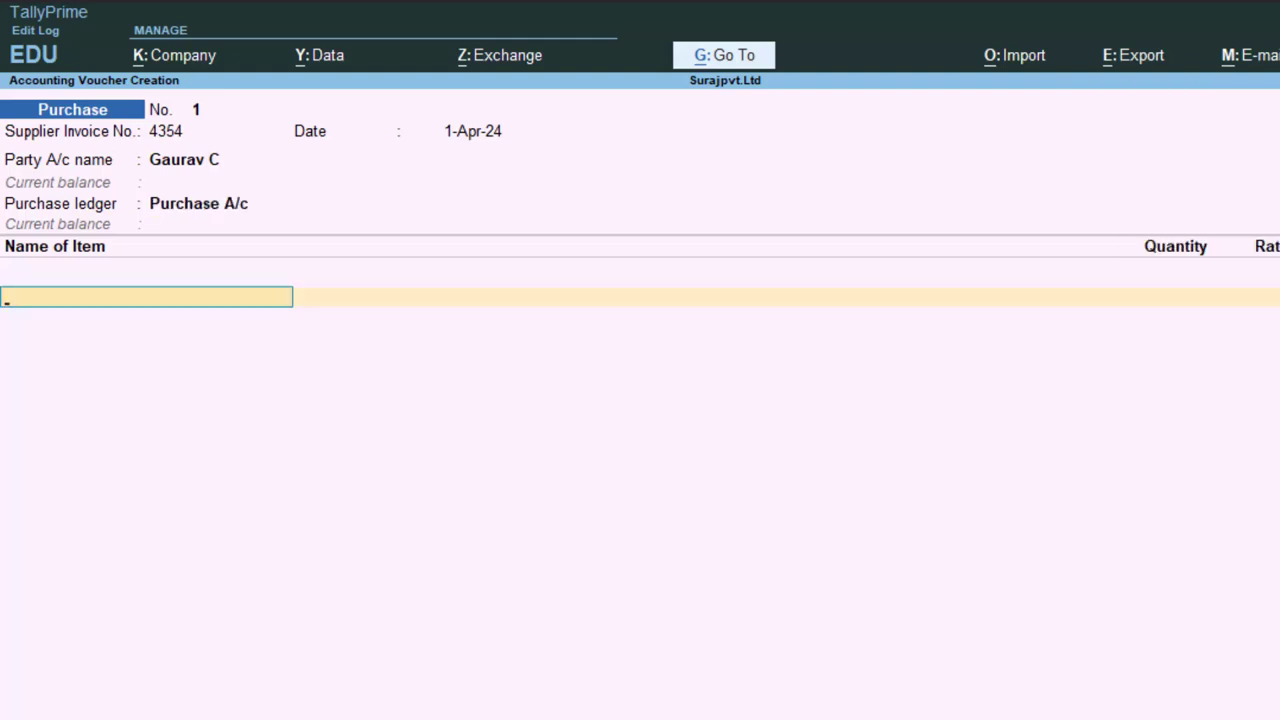
pyautogui.write('K')
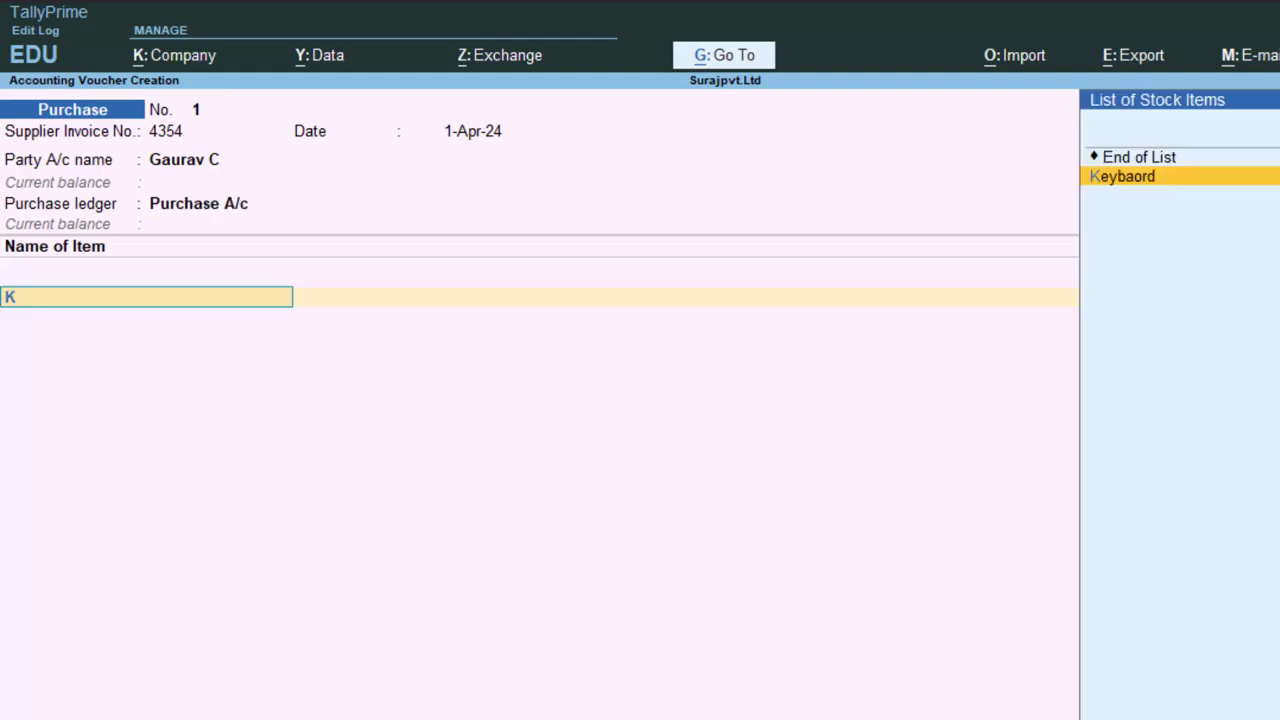
pyautogui.press('Return')
pyautogui.write('500')
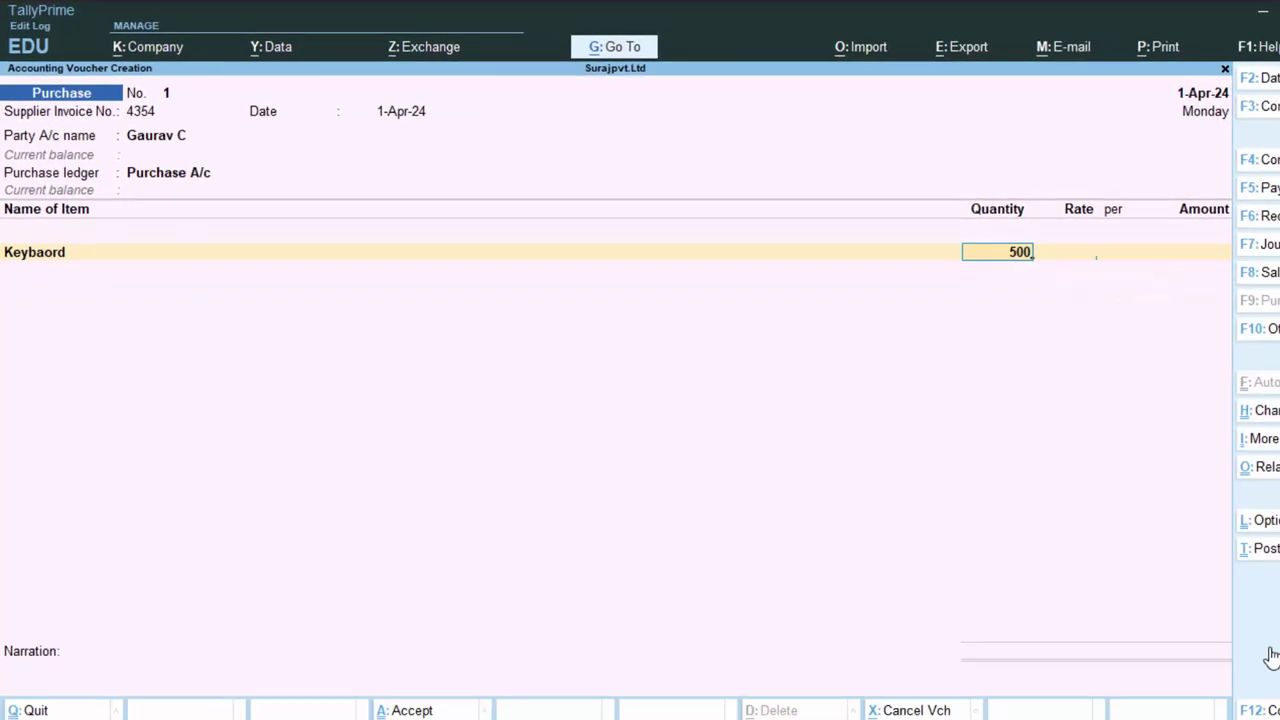
pyautogui.press('Return')
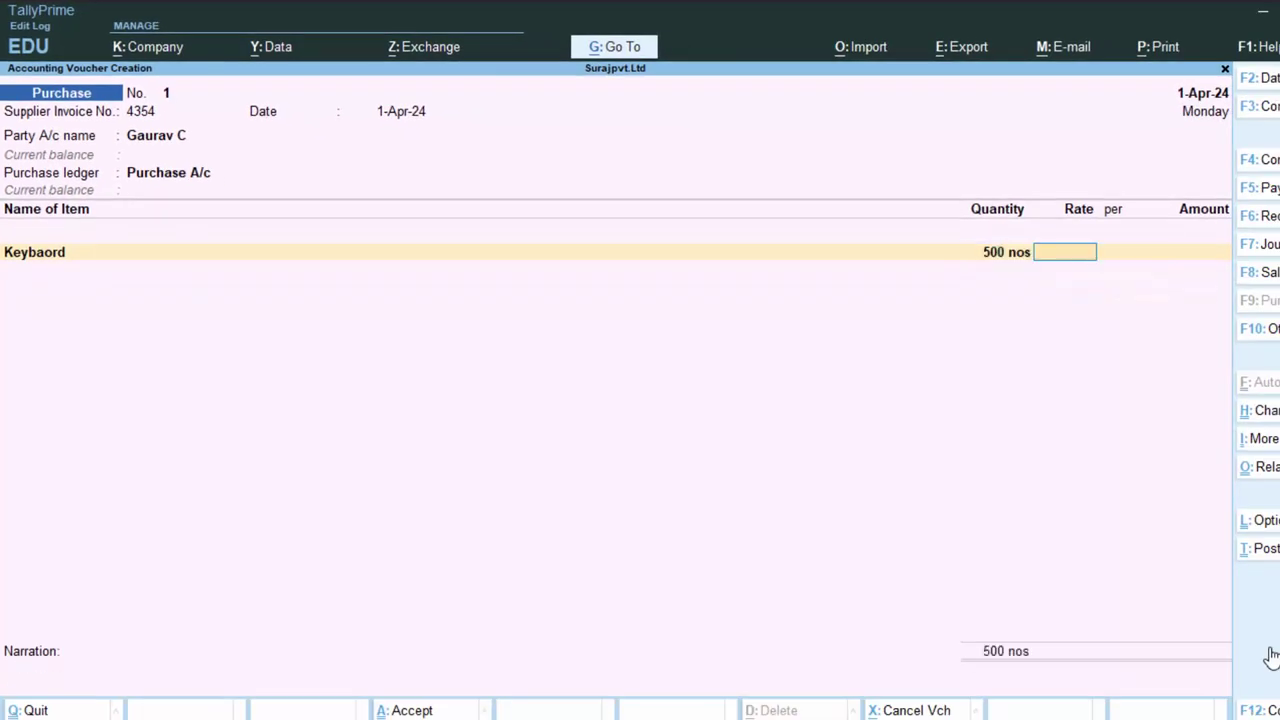
pyautogui.write('120')
pyautogui.press('Return')
pyautogui.press('Return')
pyautogui.press('Return')
# - Accept the purchase voucher with Provide GST/e-Way Bill details set to No, and return to the Gateway of Tally
pyautogui.press('Return')
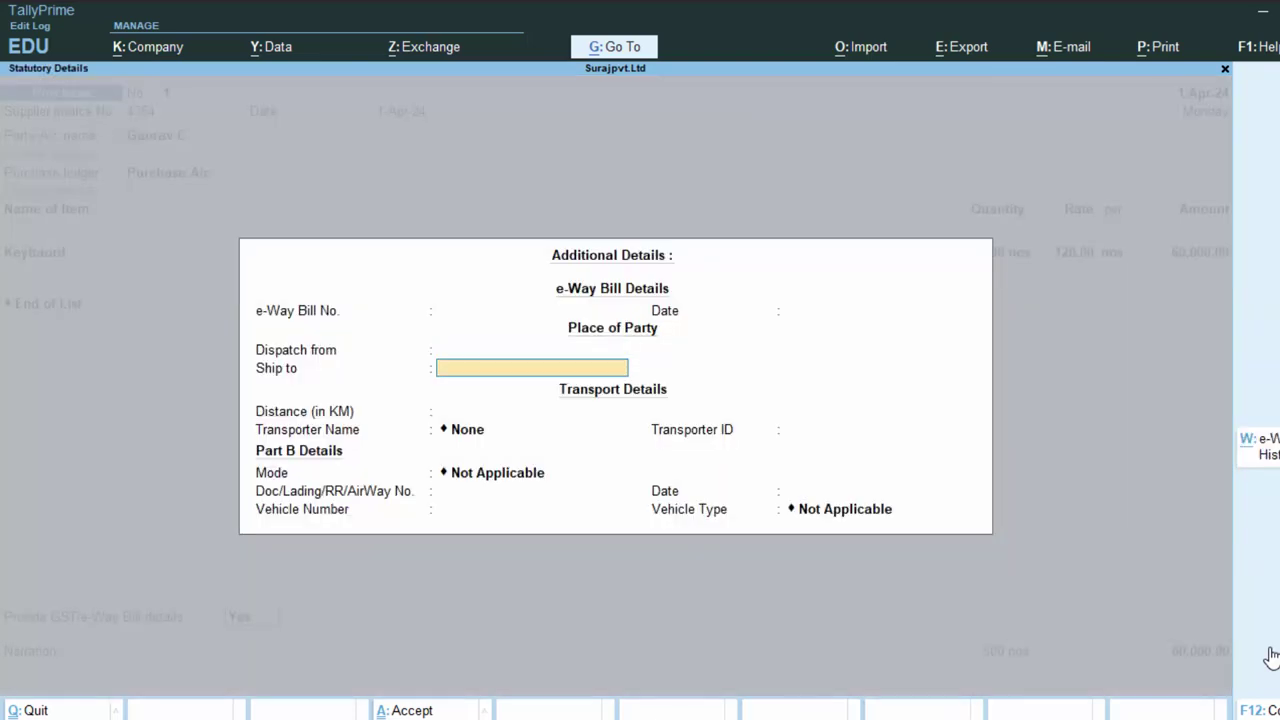
pyautogui.press('Escape')
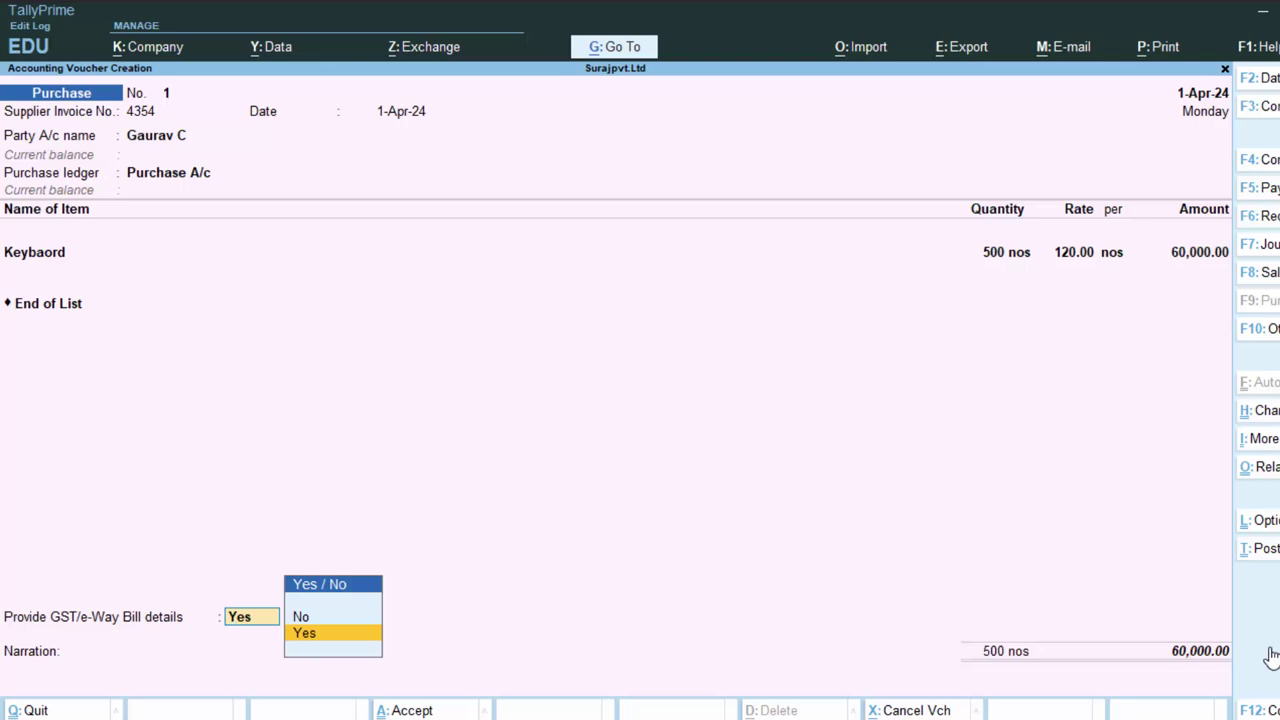
pyautogui.press('Up')
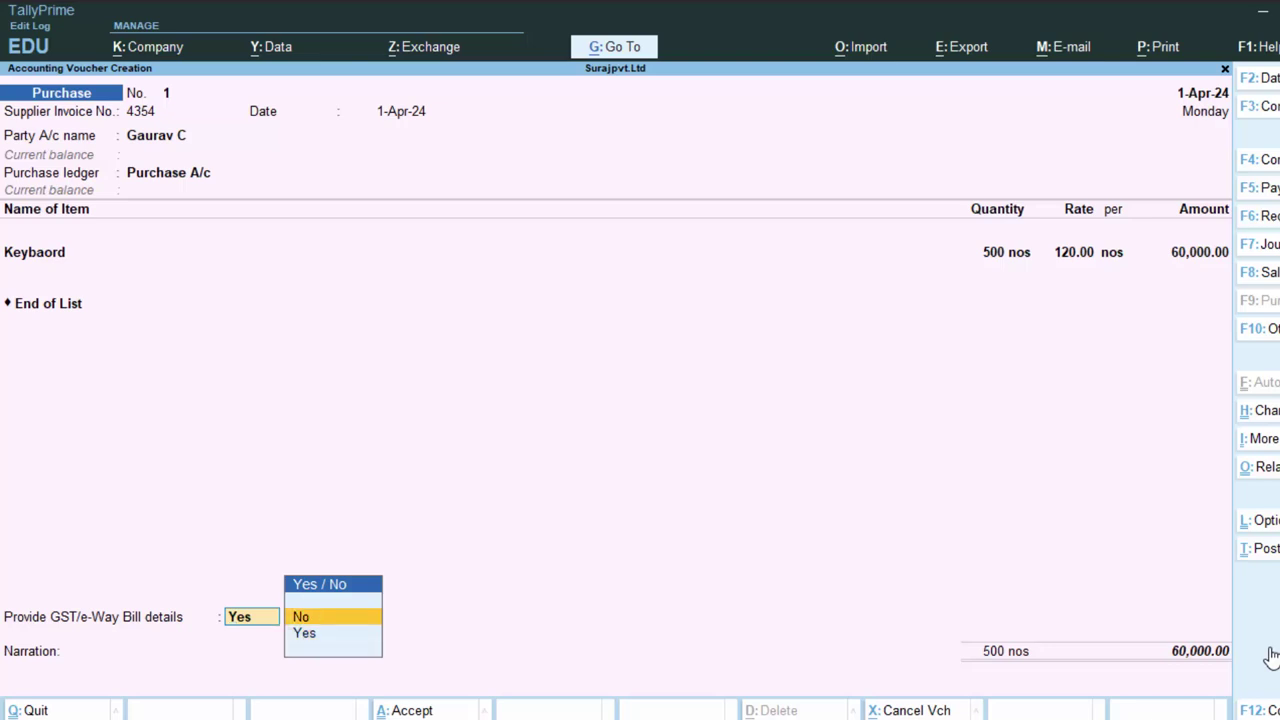
pyautogui.press('Return')
pyautogui.press('Return')
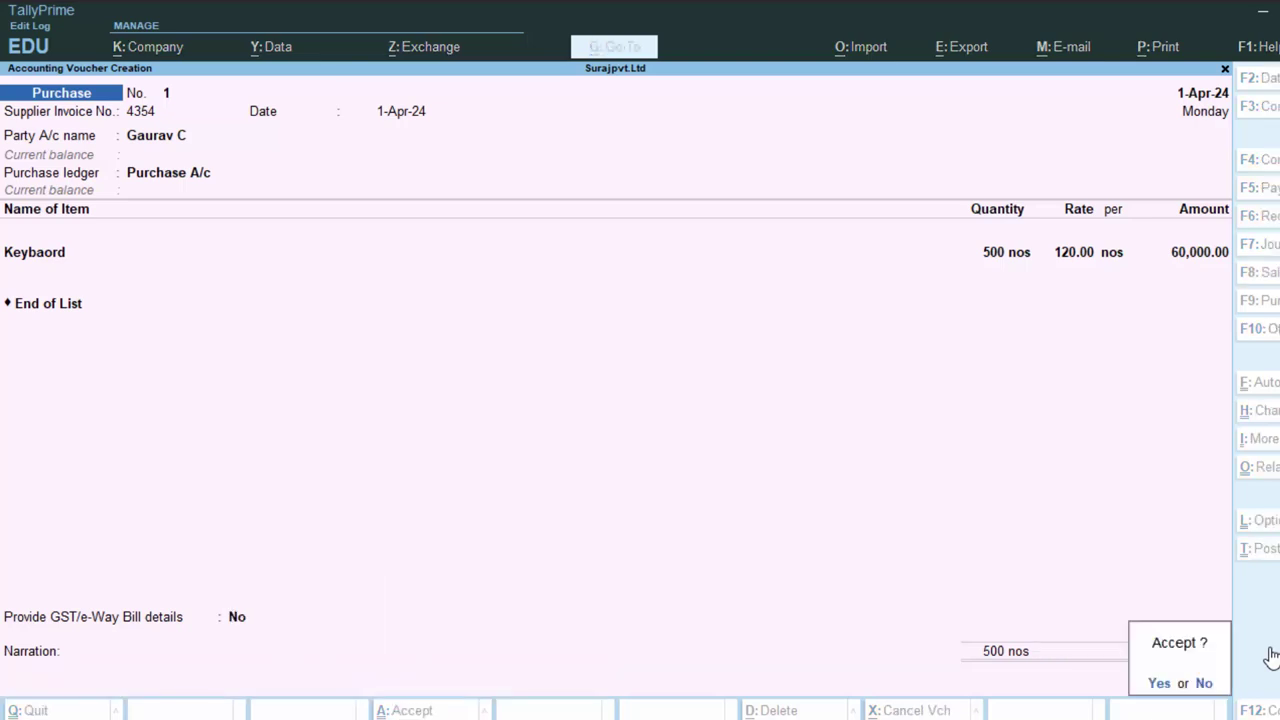
pyautogui.press('Return')
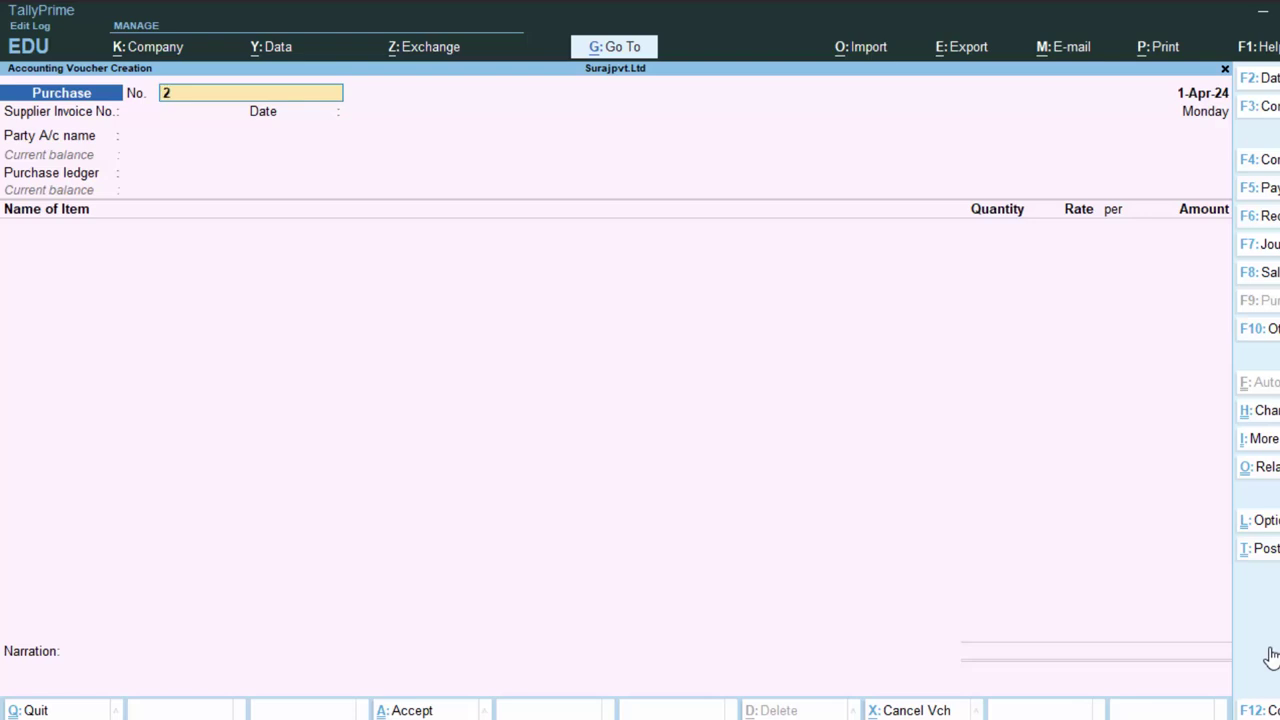
pyautogui.press('Escape')
pyautogui.press('y')
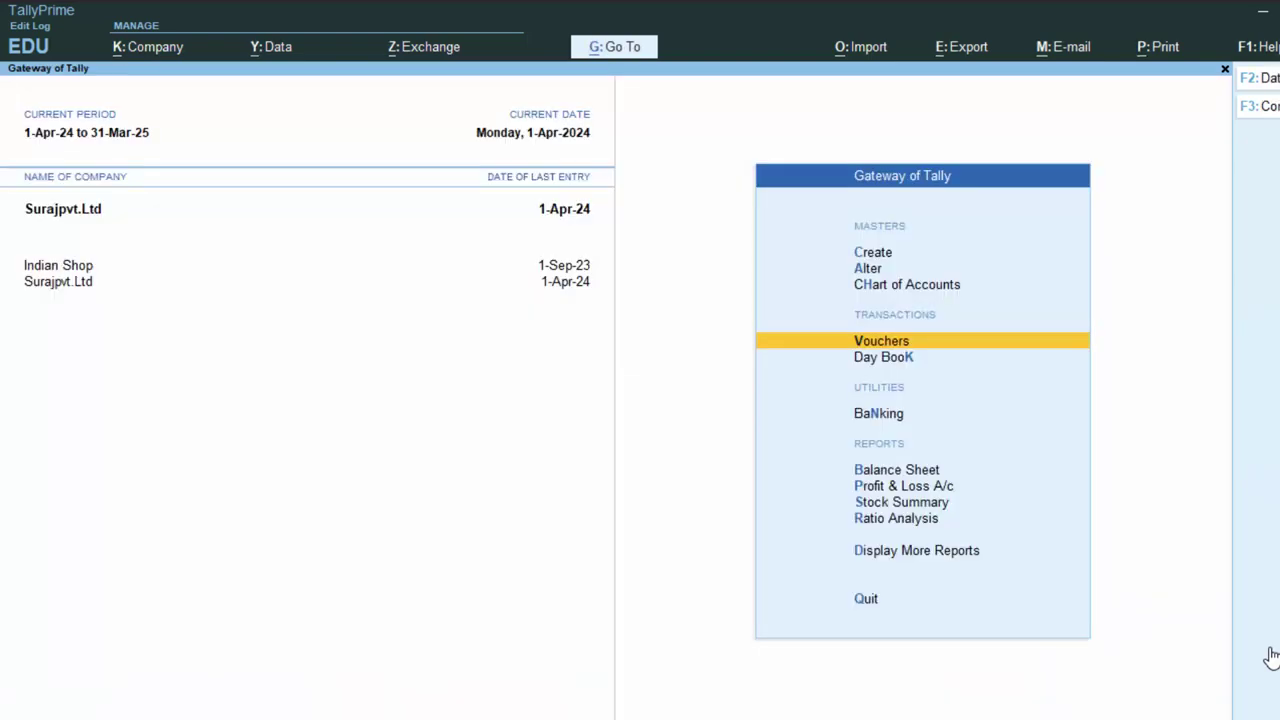
# - Open a sales voucher, keep number 1, and enter reference number 54 with the date 1-Apr-24
pyautogui.press('Return')
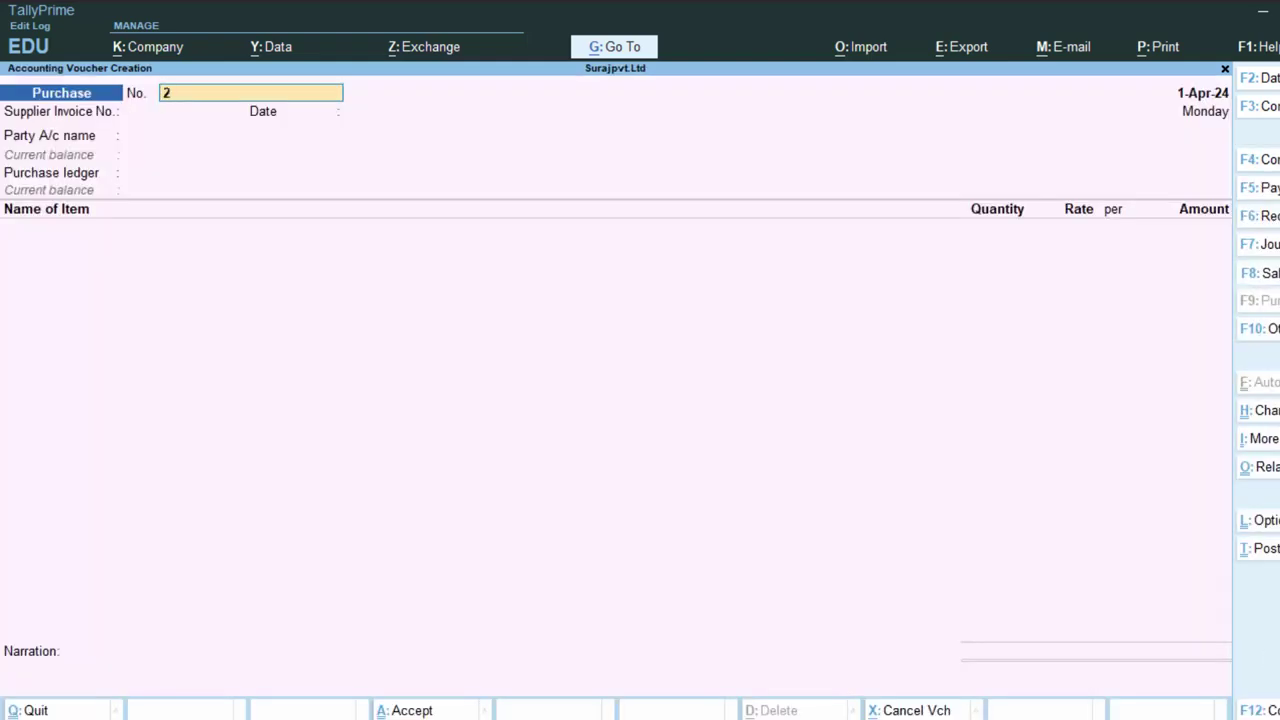
pyautogui.click(1262, 272)
pyautogui.press('Return')
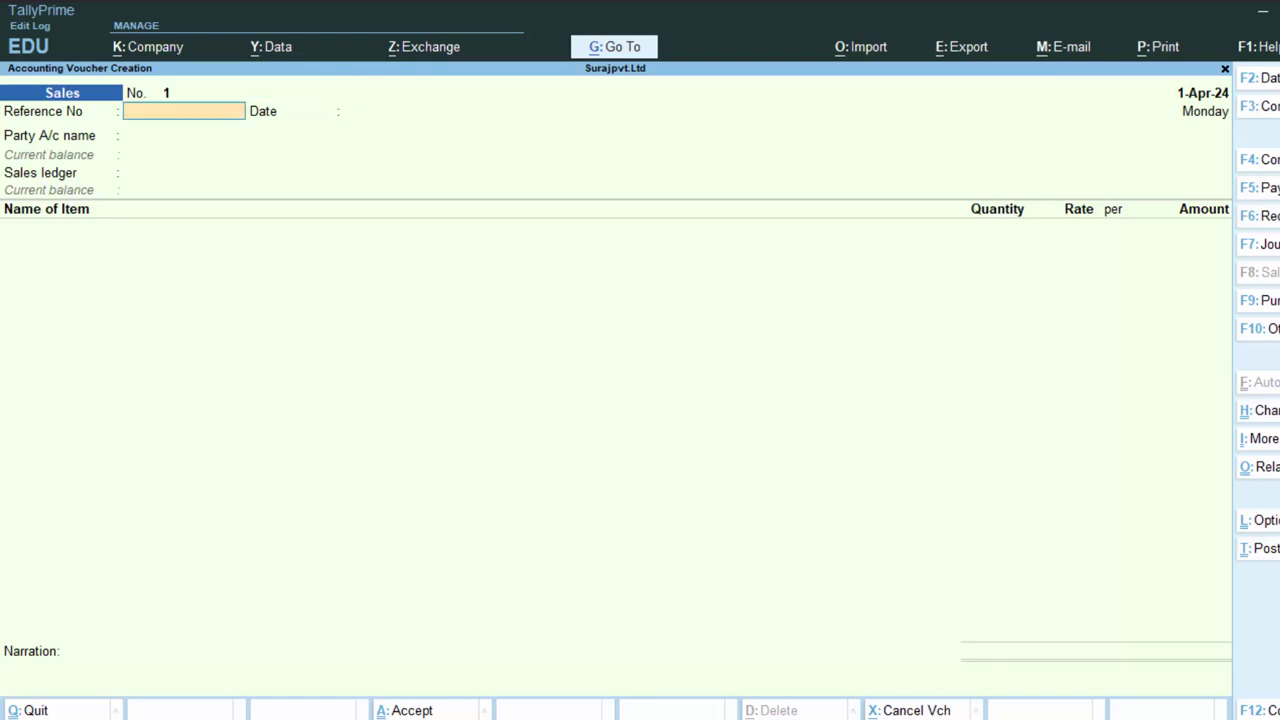
pyautogui.write('54')
pyautogui.press('Return')
pyautogui.press('Return')
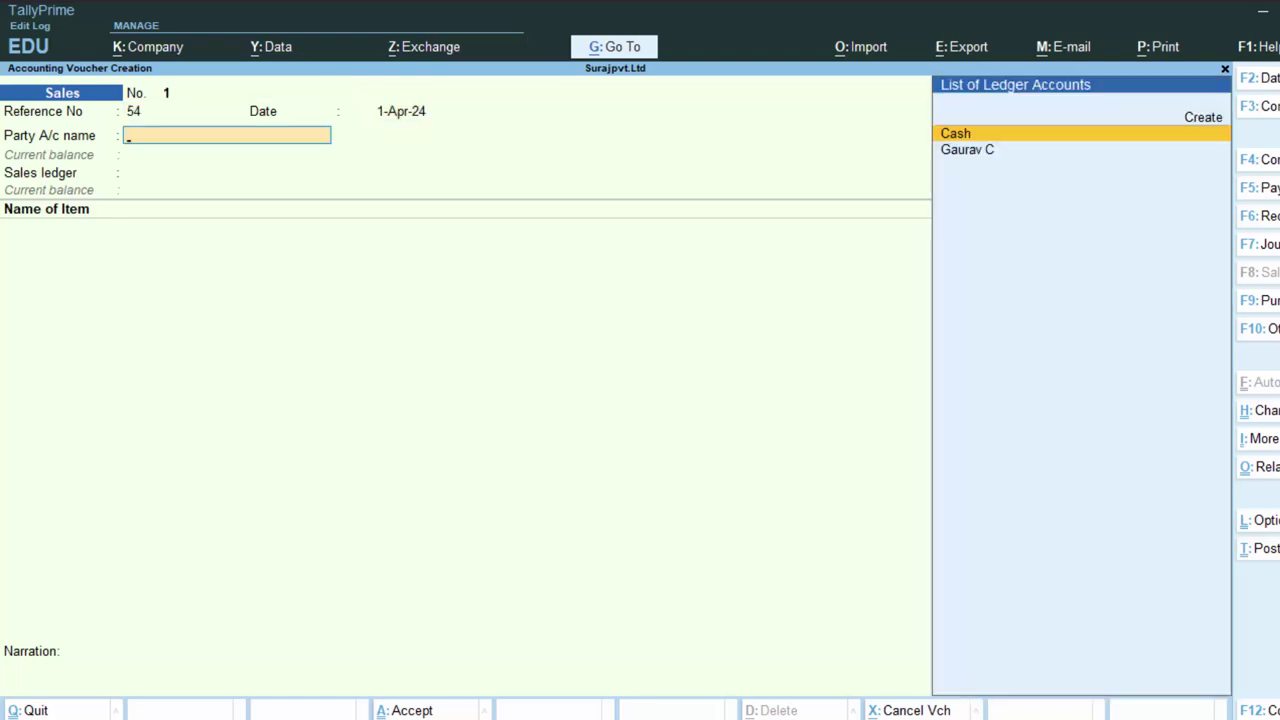
# - Create a new party ledger with the customer's name ending in D and place it under Sundry Debtors
pyautogui.hotkey('alt', 'c')
pyautogui.write('Gaur')
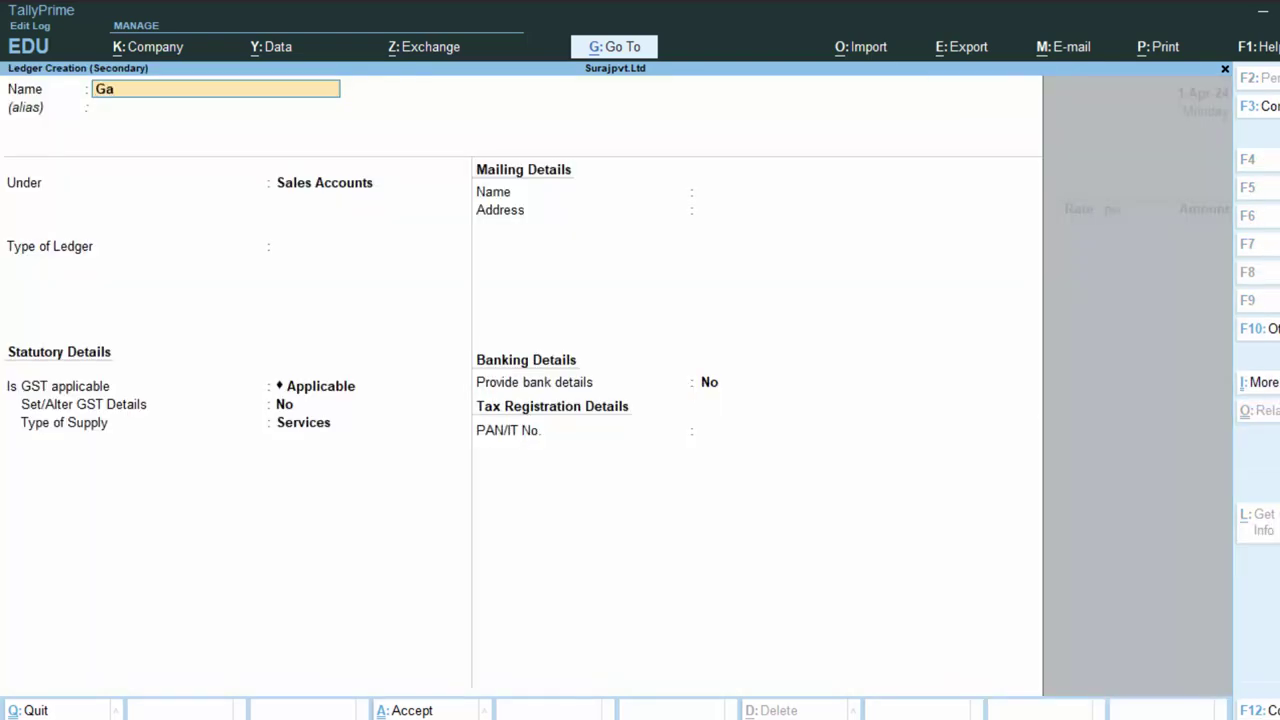
pyautogui.write('av')
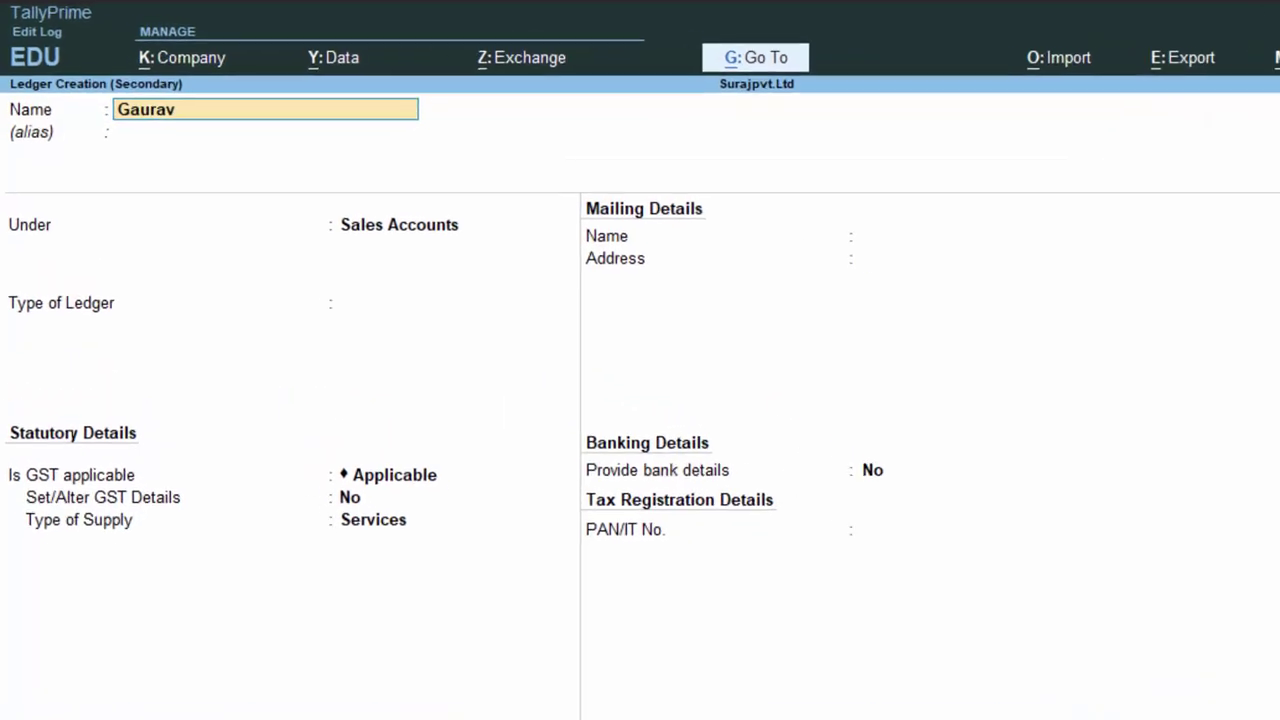
pyautogui.write(' D')
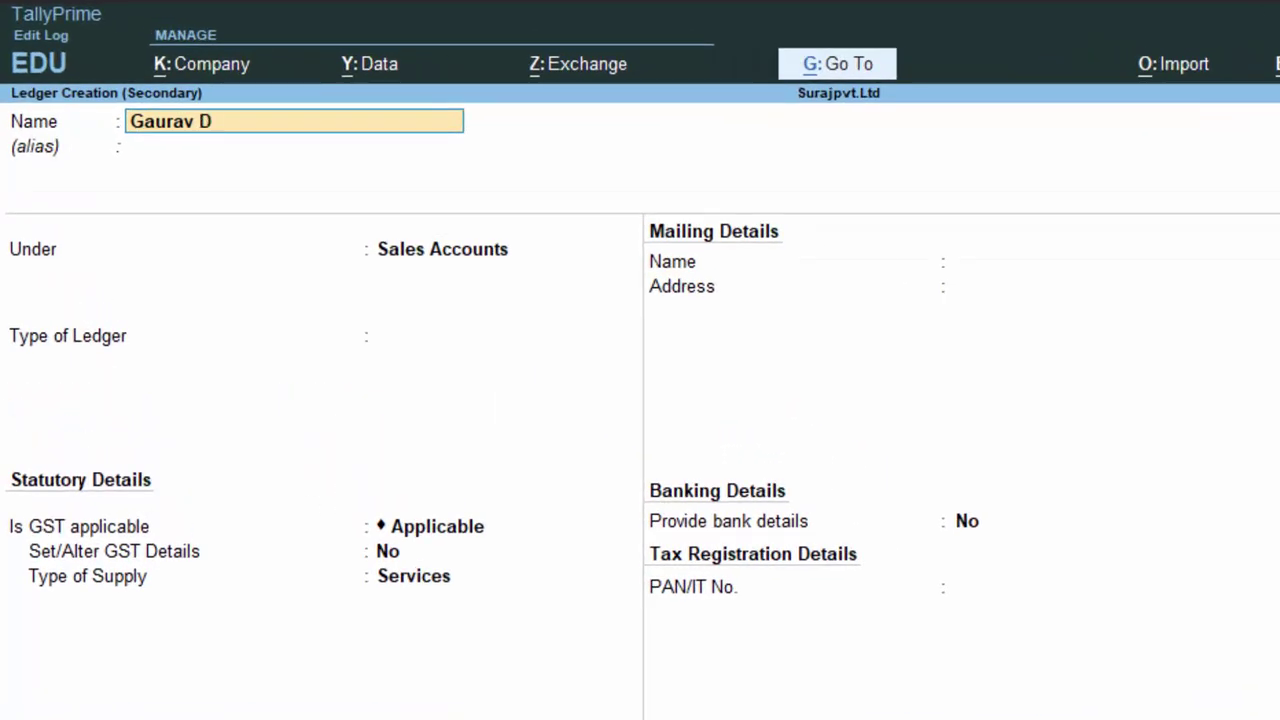
pyautogui.press('Return')
pyautogui.press('Return')
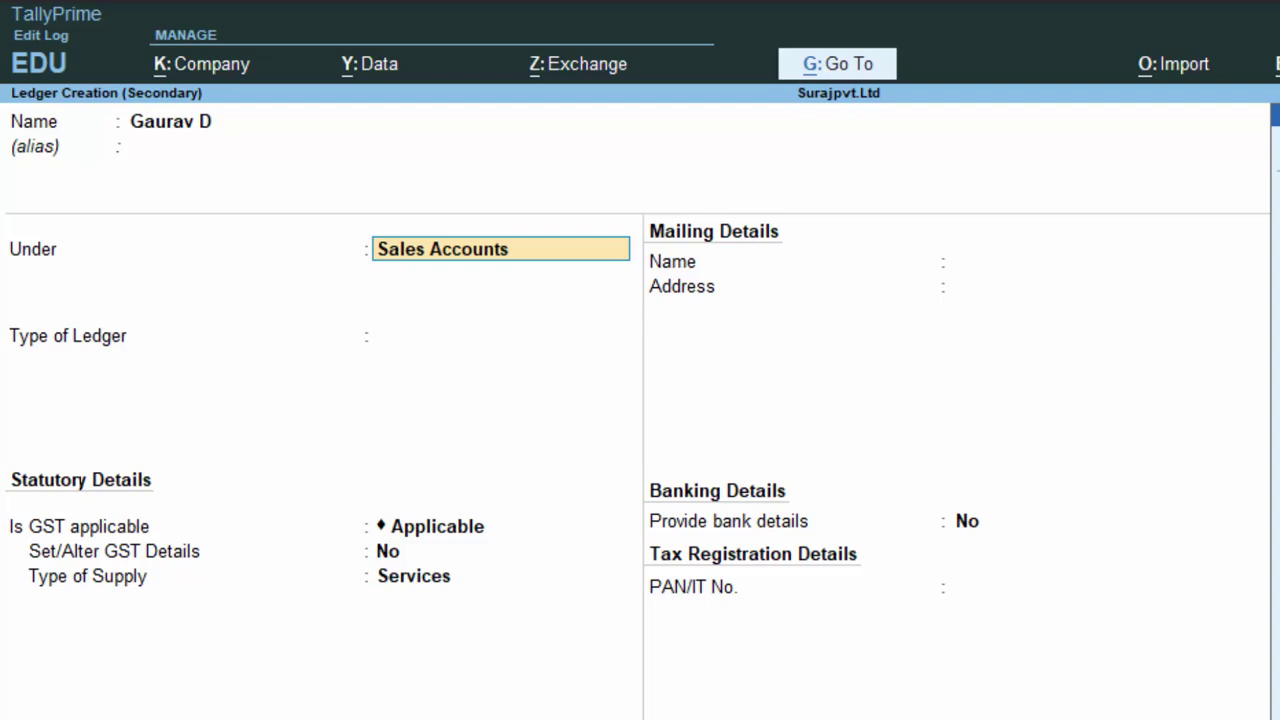
pyautogui.write('S')
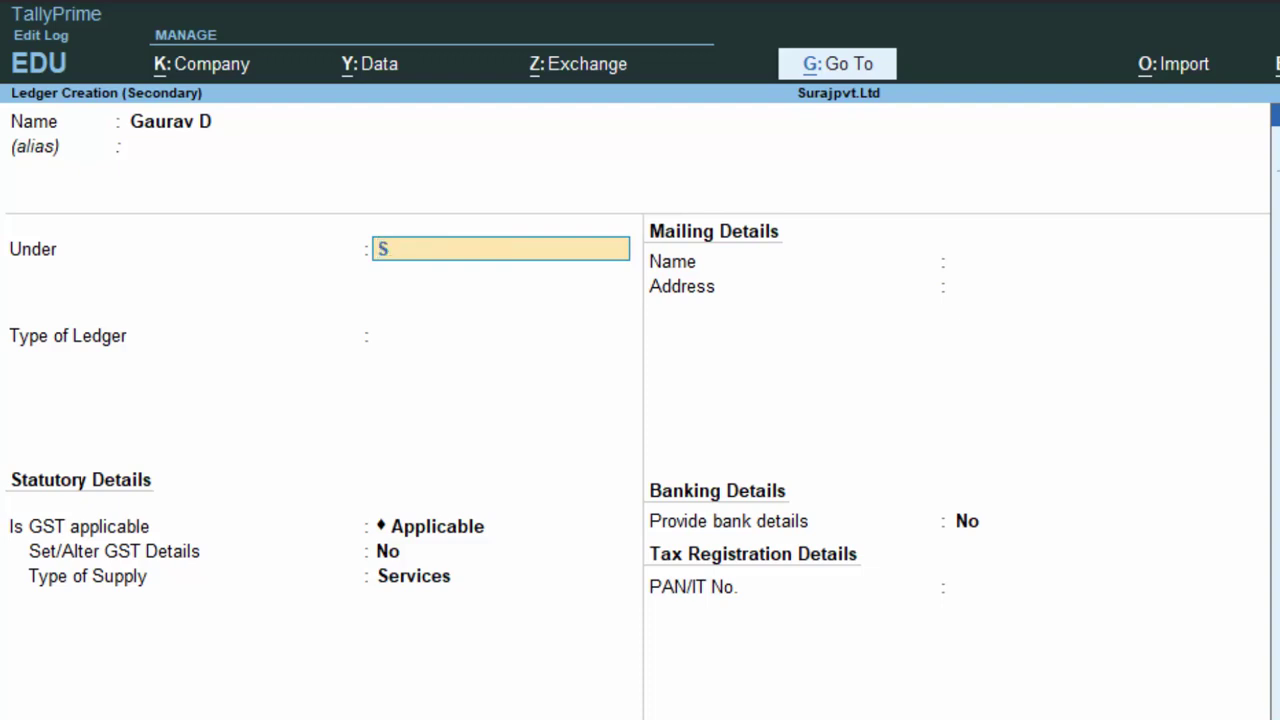
pyautogui.press('Return')
# - Keep the customer ledger's credit, mailing, banking and tax registration details at their defaults and save the ledger
pyautogui.press('Return')
pyautogui.press('Return')
pyautogui.press('Return')
pyautogui.press('Return')
pyautogui.press('Return')
pyautogui.press('Return')
pyautogui.press('Return')
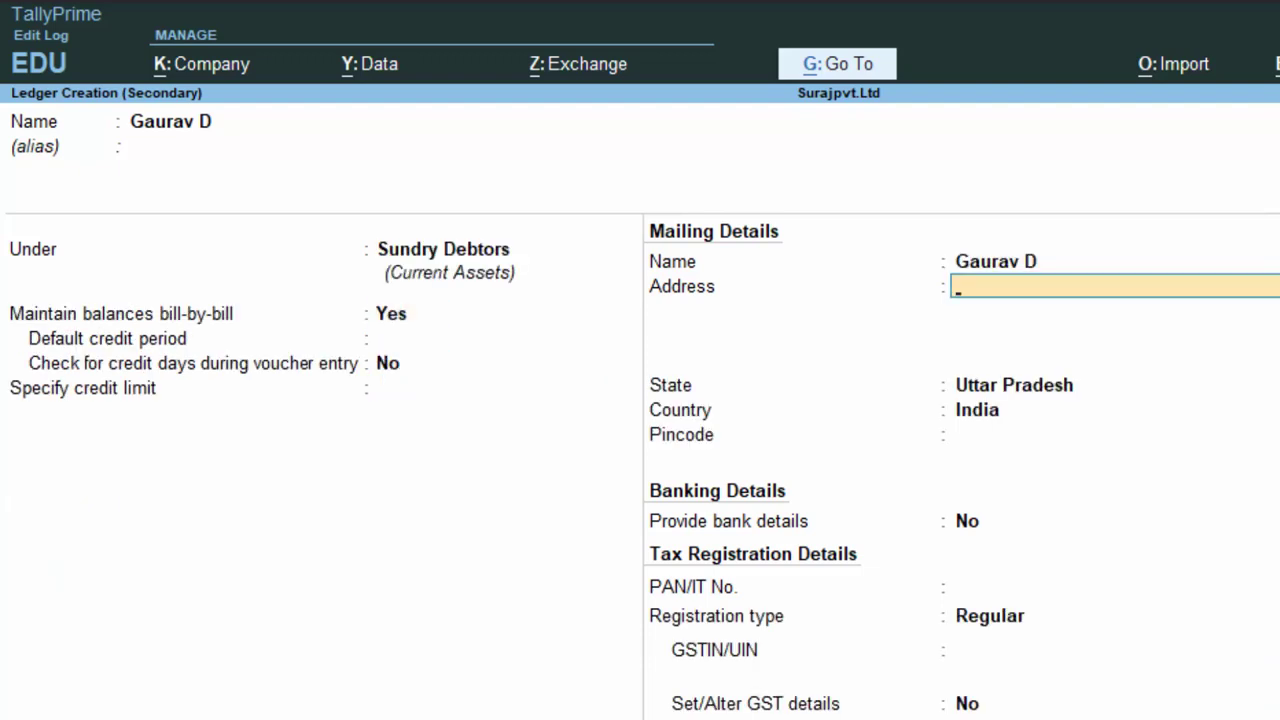
pyautogui.press('Return')
pyautogui.press('Return')
pyautogui.press('Return')
pyautogui.press('Return')
pyautogui.press('Return')
pyautogui.press('Return')
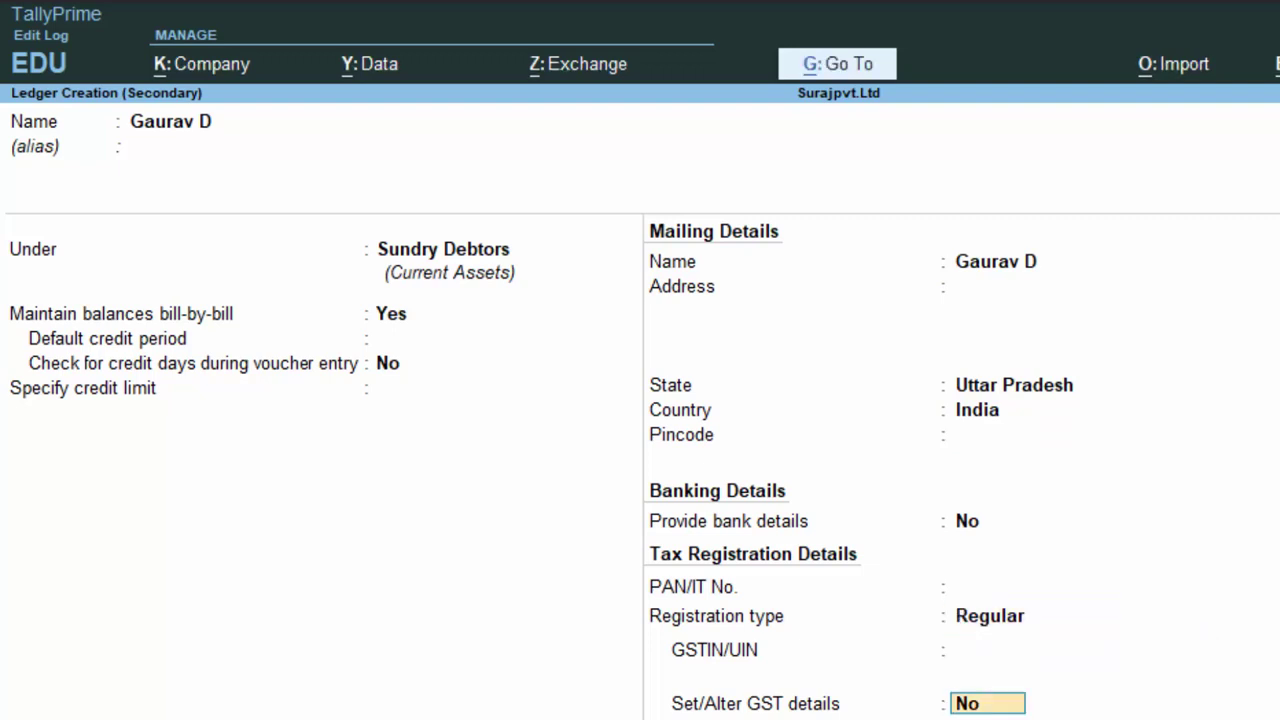
pyautogui.press('Return')
pyautogui.press('Return')
# - Leave the dispatch details blank and keep the buyer's party details at their defaults for the sales voucher
pyautogui.press('Return')
pyautogui.press('Return')
pyautogui.press('Return')
pyautogui.press('Return')
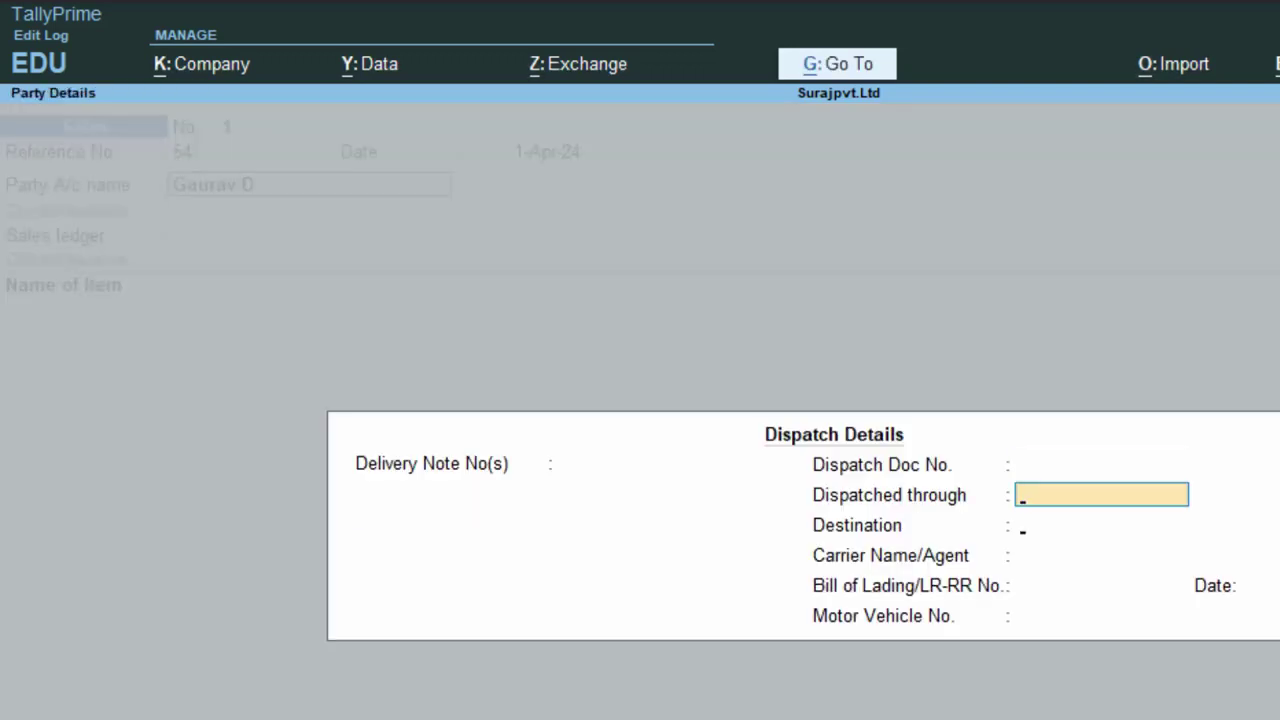
pyautogui.press('Return')
pyautogui.press('Return')
pyautogui.press('Return')
pyautogui.press('Return')
pyautogui.press('Return')
pyautogui.press('Return')
pyautogui.press('Return')
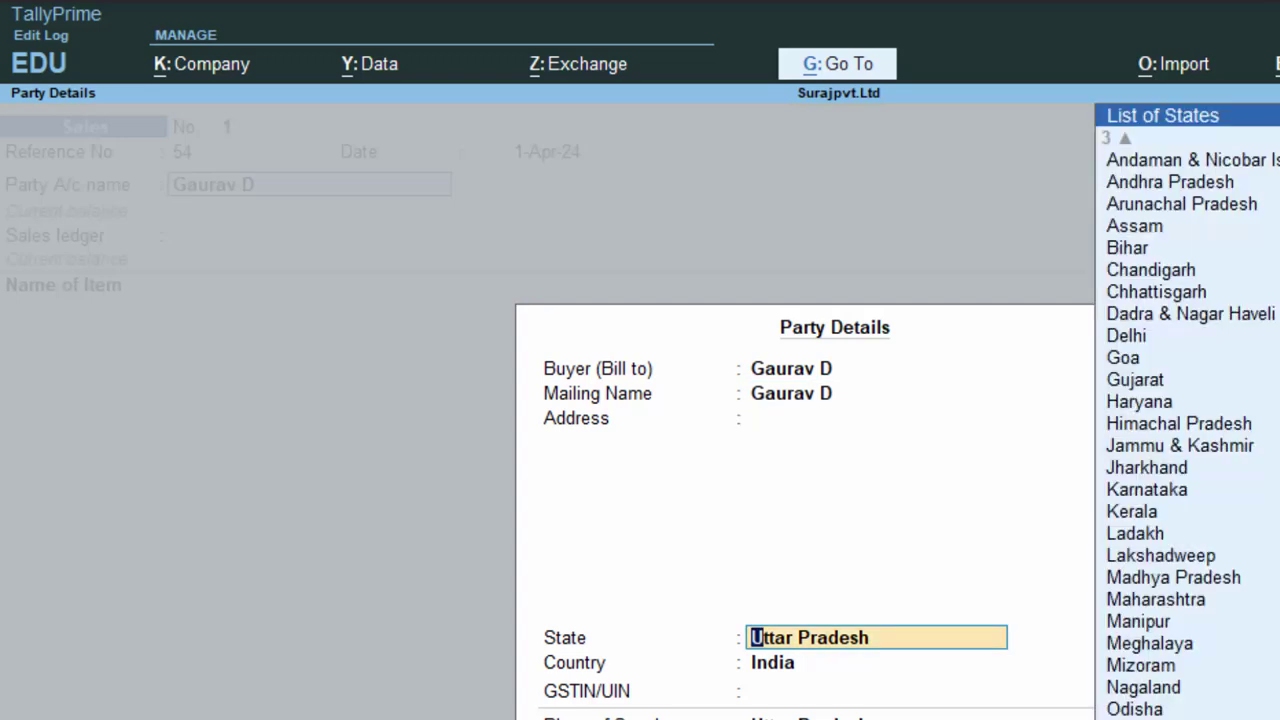
pyautogui.press('Return')
# - Choose Sales as the sales ledger and add the stock item Keybaord with a quantity of 4 at a rate of 200
pyautogui.press('Return')
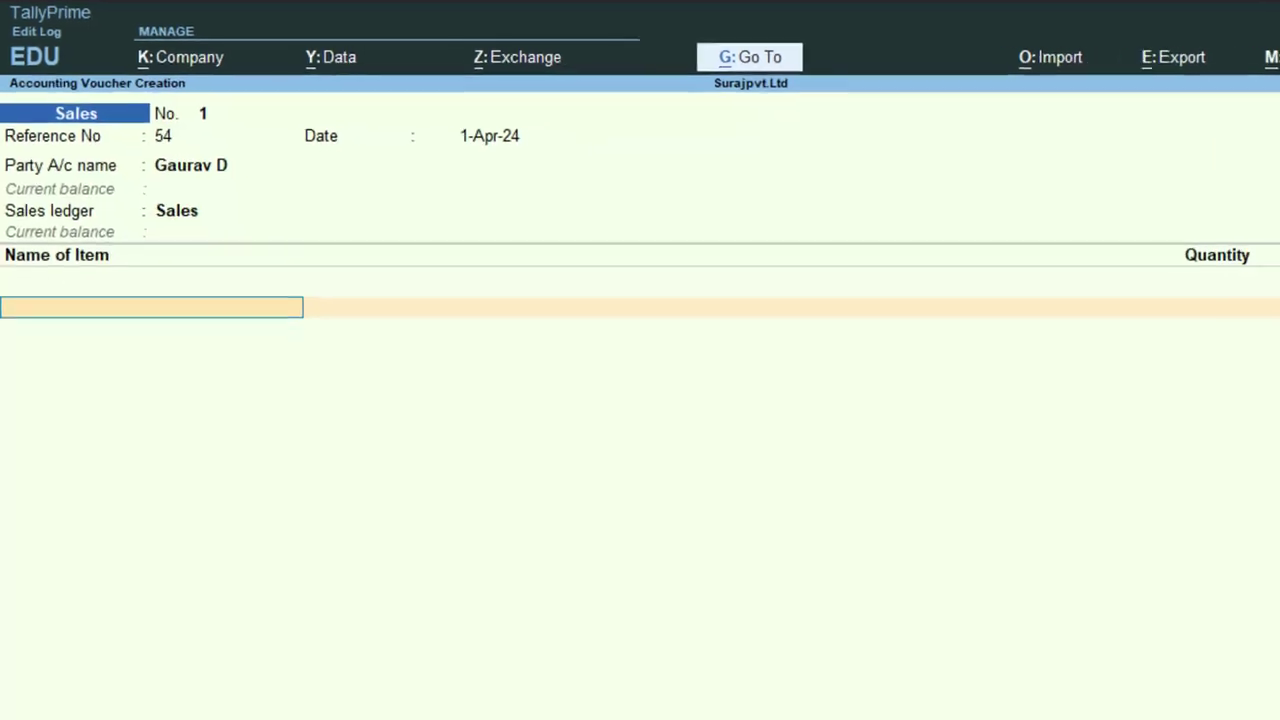
pyautogui.write('K')
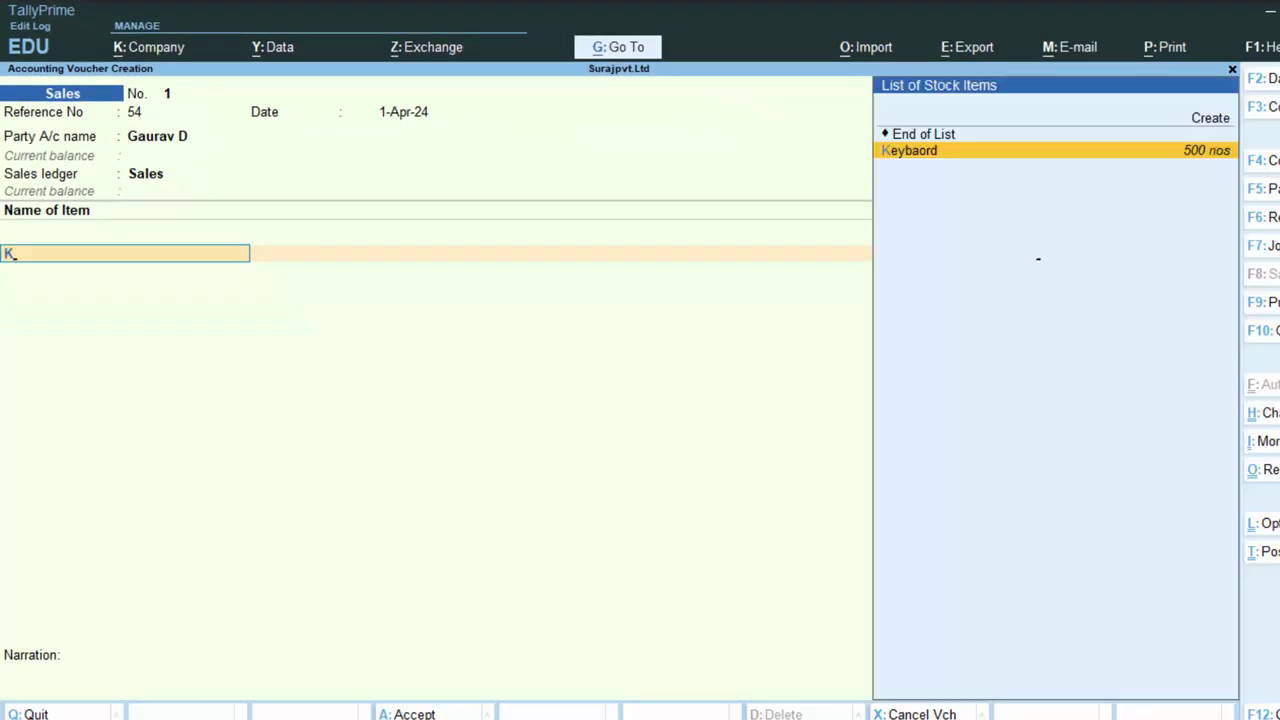
pyautogui.press('Return')
pyautogui.write('4')
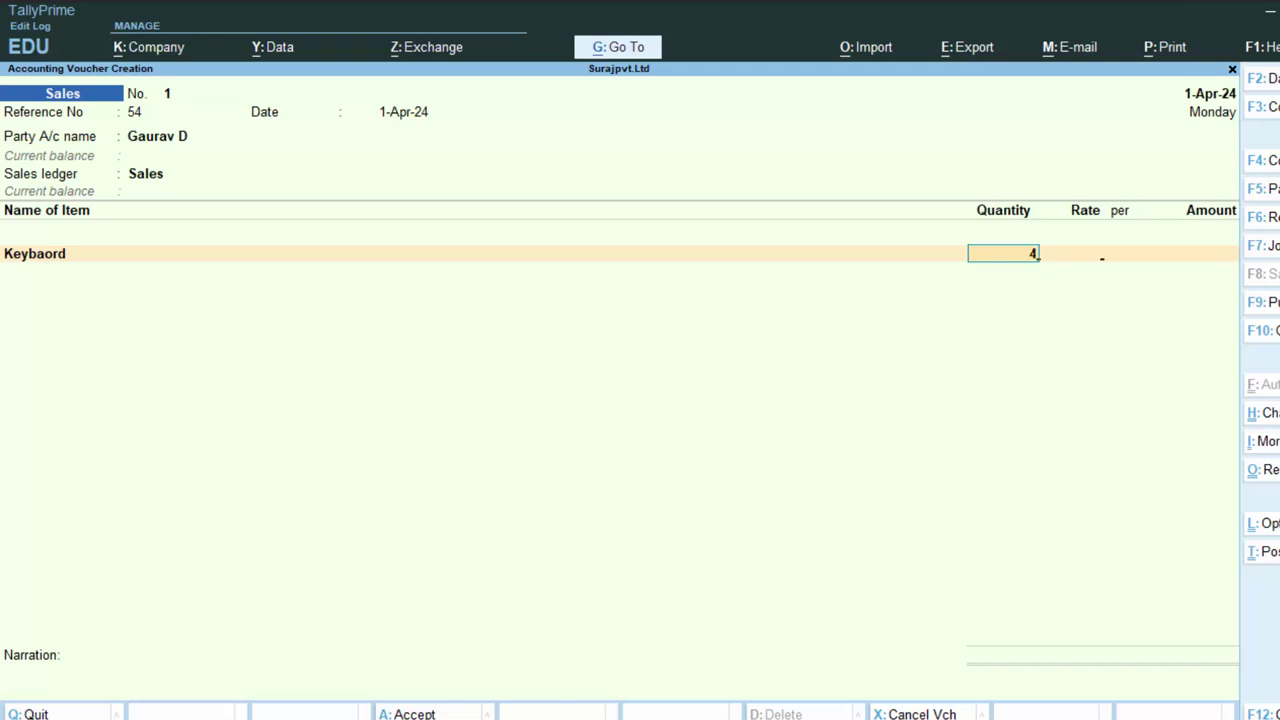
pyautogui.press('Return')
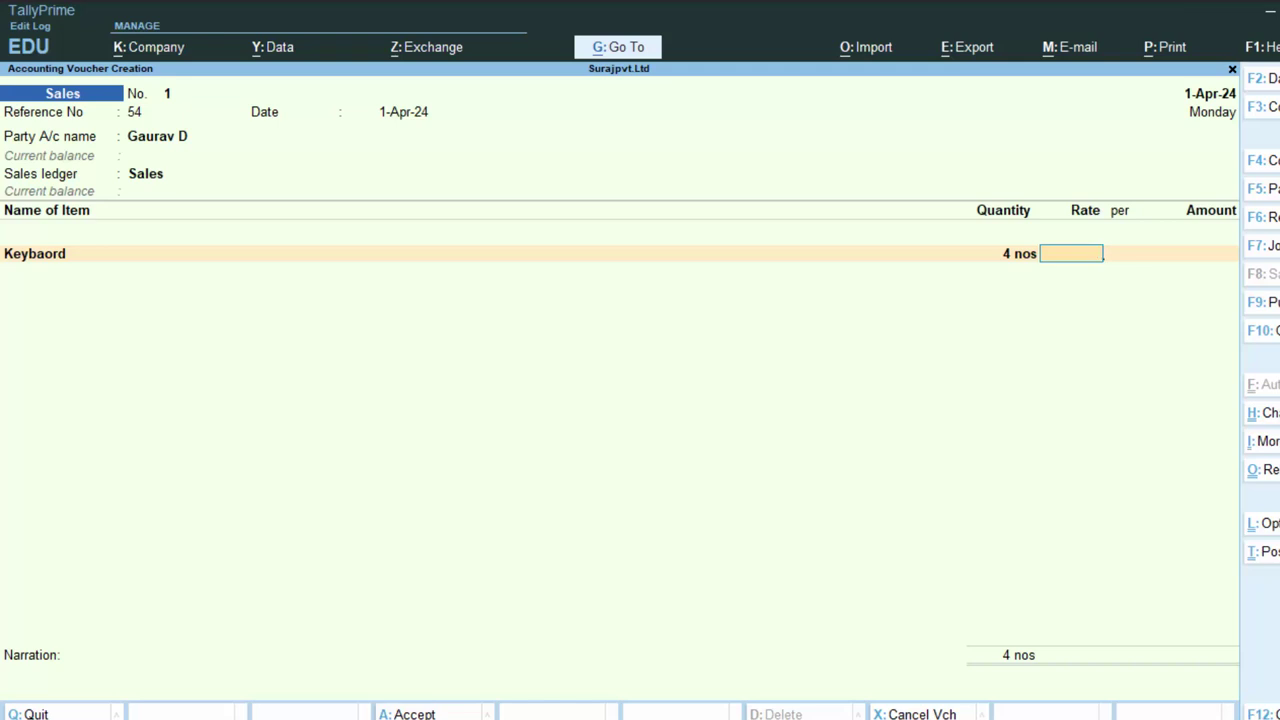
pyautogui.write('200')
pyautogui.press('Return')
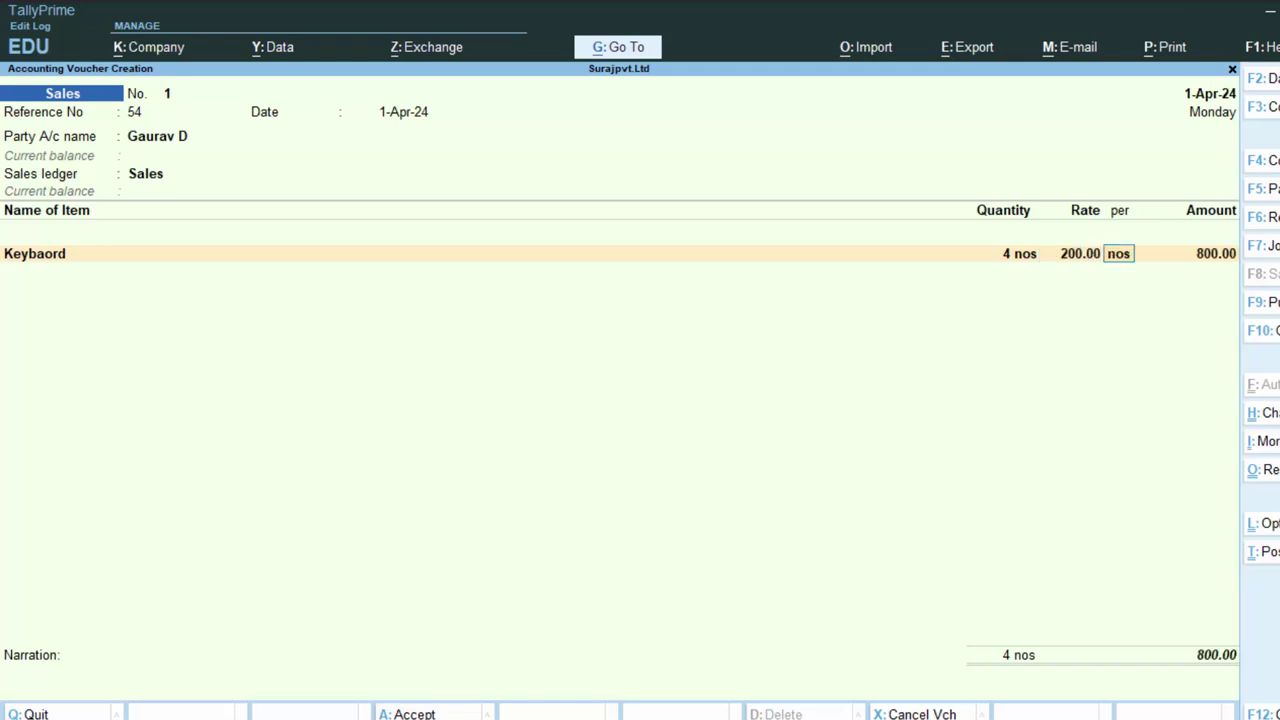
# - Keep nos as the rate unit, leave the narration empty, and accept the sales voucher with reference 54
pyautogui.press('Return')
pyautogui.press('Return')
pyautogui.press('Return')
pyautogui.press('Return')
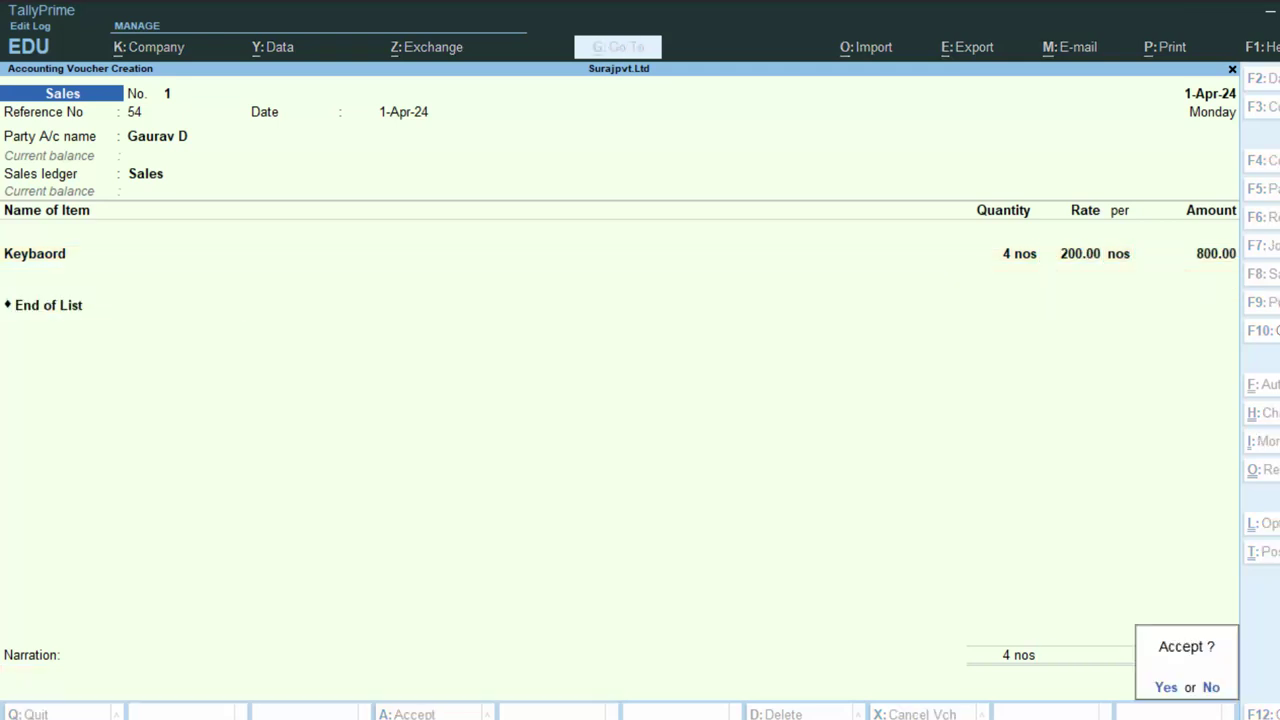
pyautogui.press('Return')
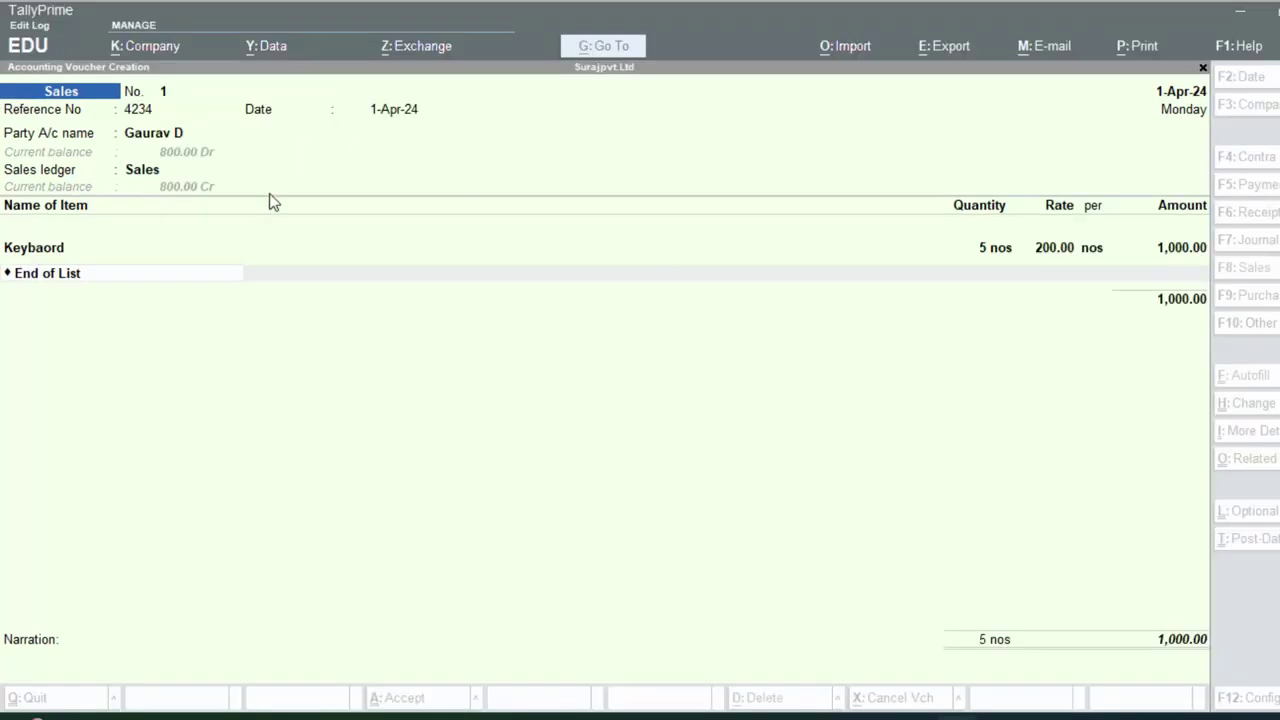
# - Discard the unfinished sales voucher with reference number 4234
pyautogui.press('Return')
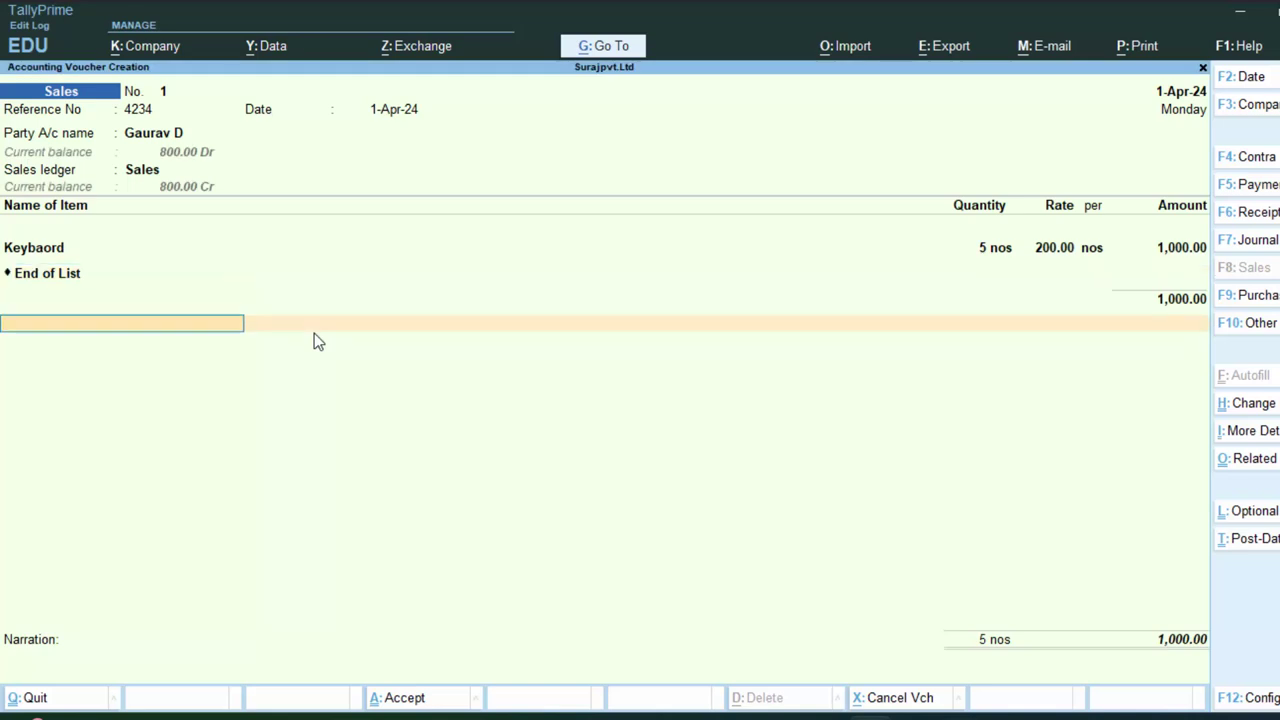
pyautogui.press('Escape')
pyautogui.press('y')
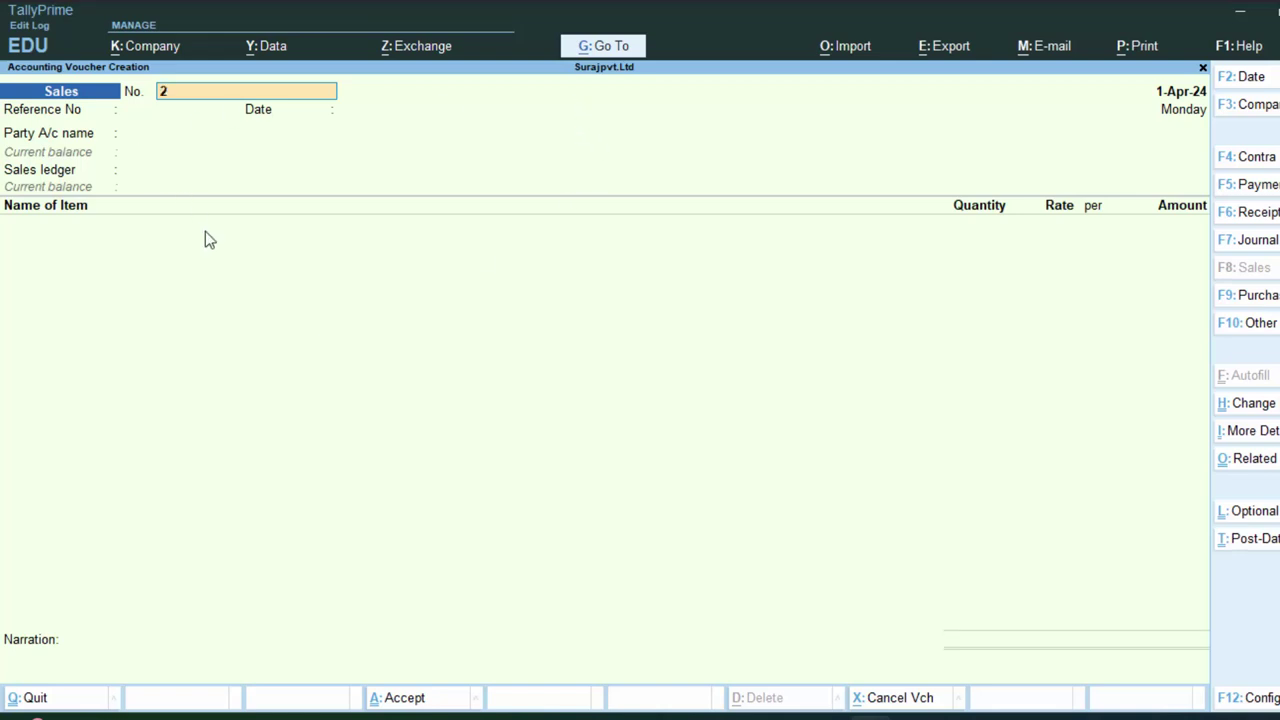
# - Keep sales voucher number 2 and enter reference number 43 with the date 1-Apr-24
pyautogui.press('Return')
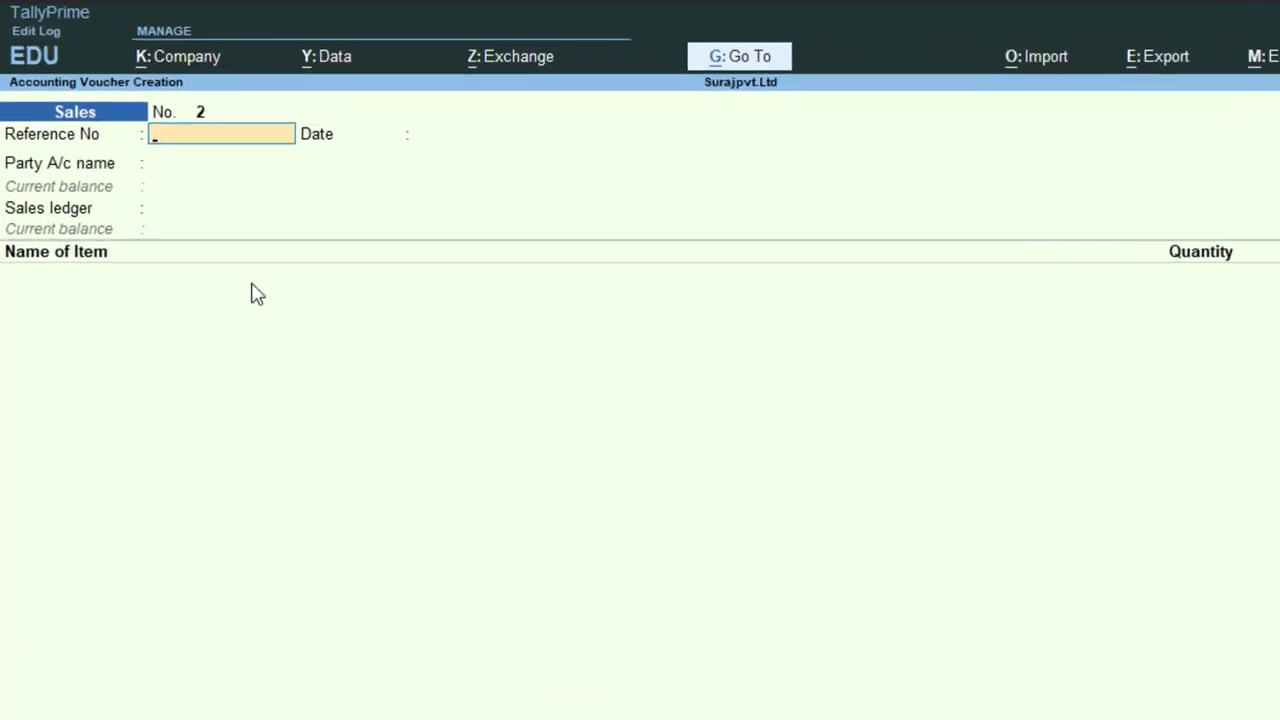
pyautogui.write('43')
pyautogui.press('Return')
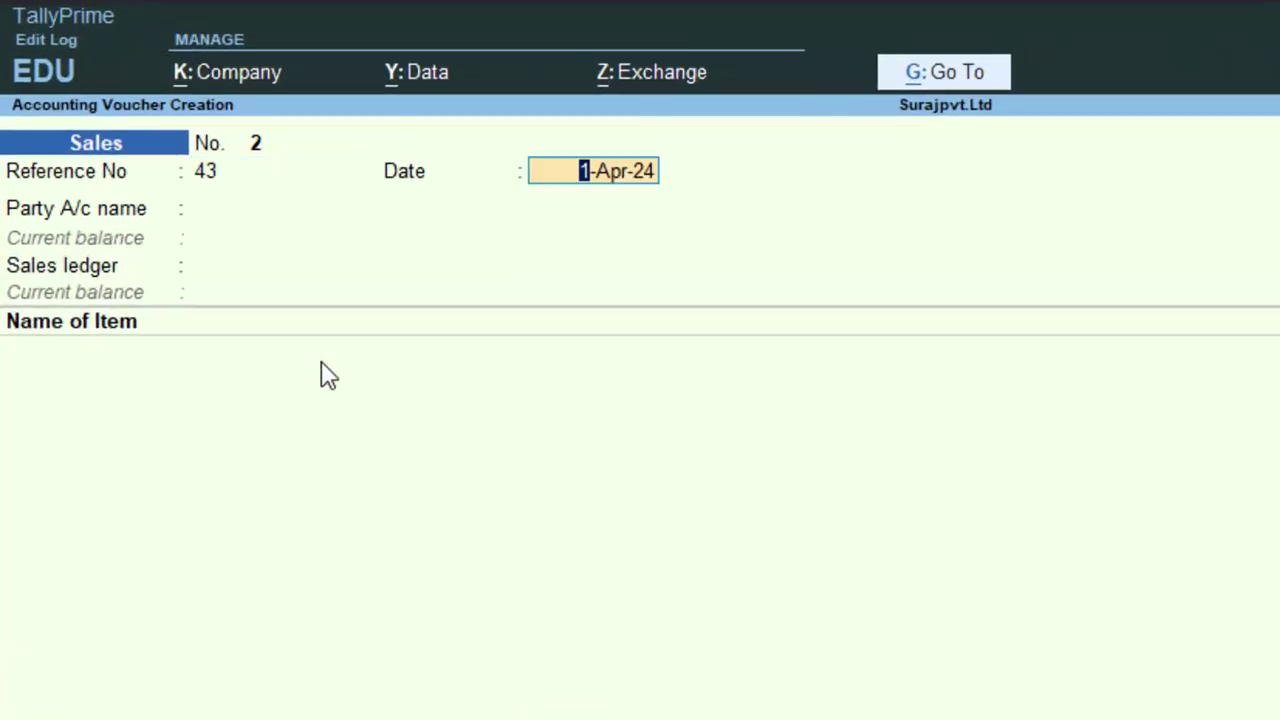
pyautogui.press('Return')
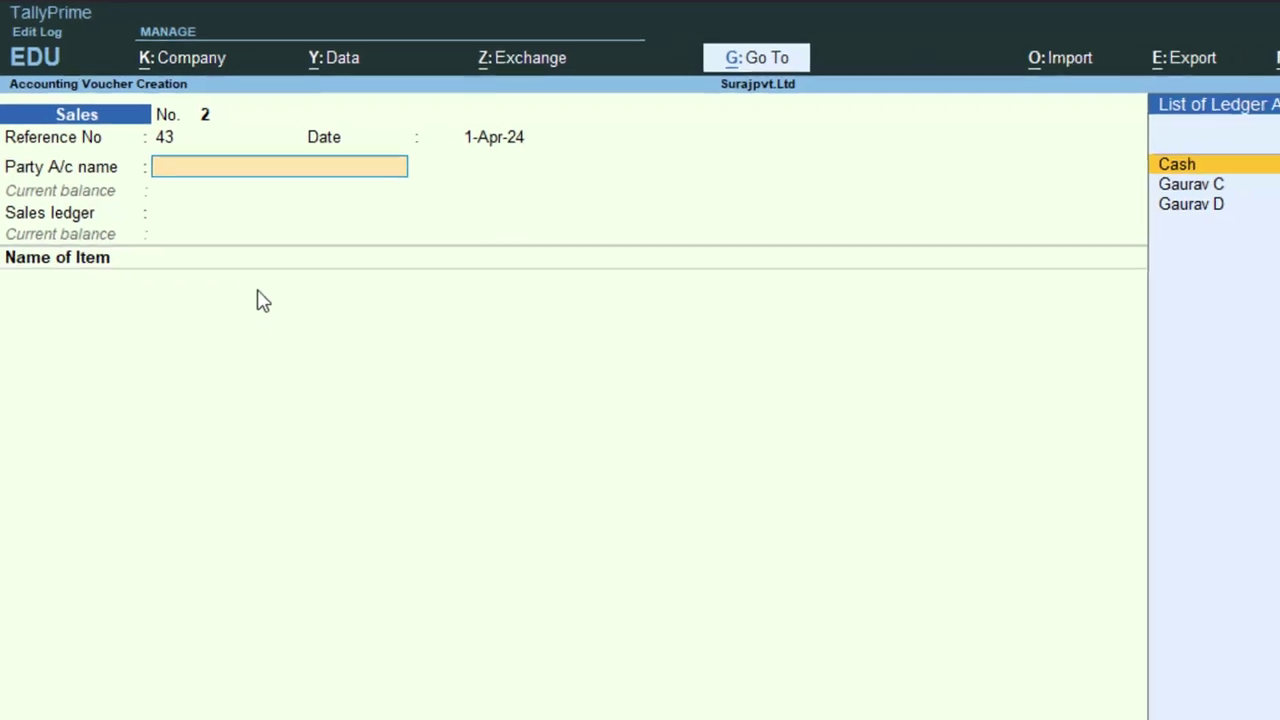
# - Choose the customer's debtor ledger as the party account for the sales voucher and leave all dispatch details empty
pyautogui.press('Down')
pyautogui.press('Down')
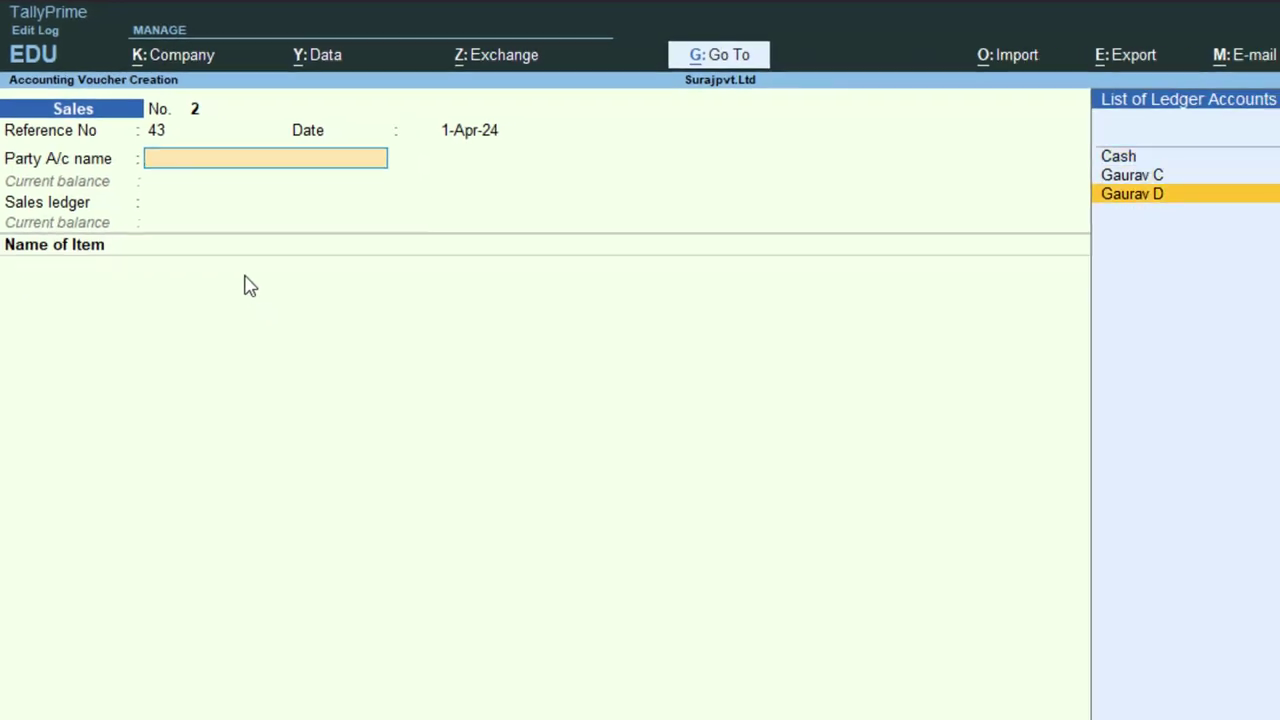
pyautogui.press('Return')
pyautogui.press('Return')
pyautogui.press('Return')
pyautogui.press('Return')
pyautogui.press('Return')
pyautogui.press('Return')
pyautogui.press('Return')
pyautogui.press('Return')
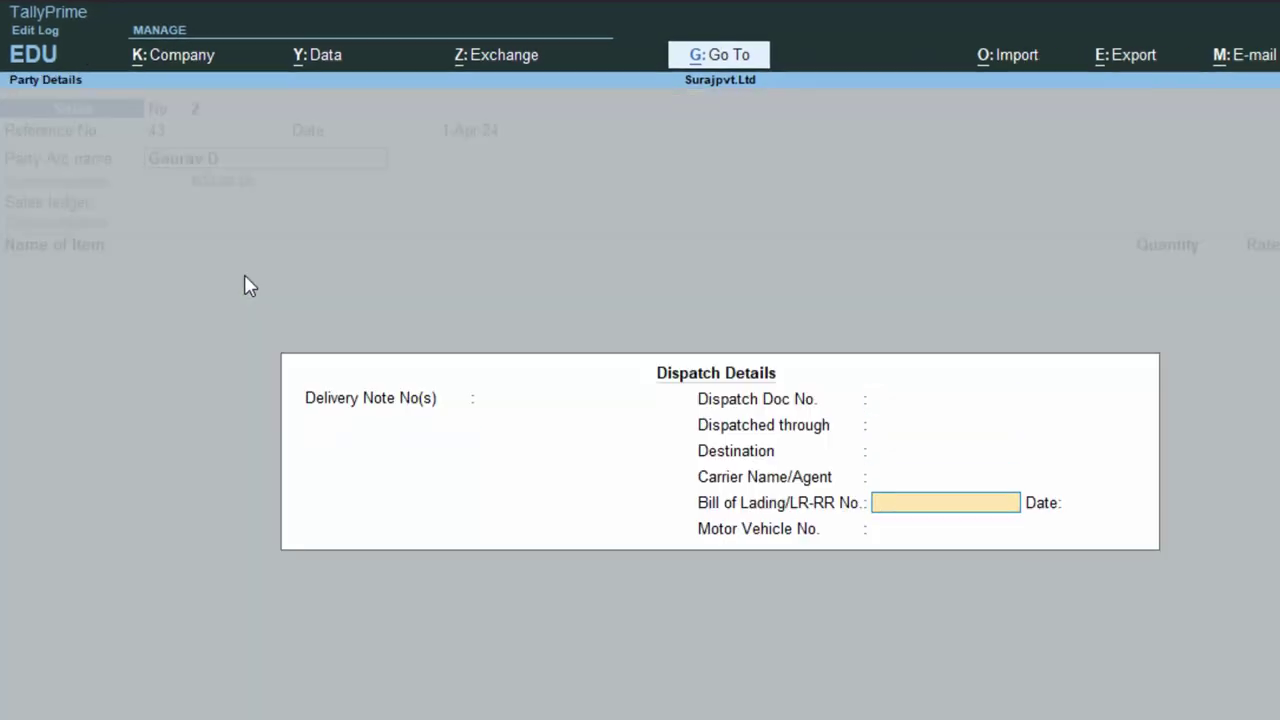
pyautogui.press('Return')
pyautogui.press('Return')
# - Keep the party details with Uttar Pradesh as the place of supply, and use Sales as the sales ledger
pyautogui.press('Return')
pyautogui.press('Return')
pyautogui.press('Return')
pyautogui.press('Return')
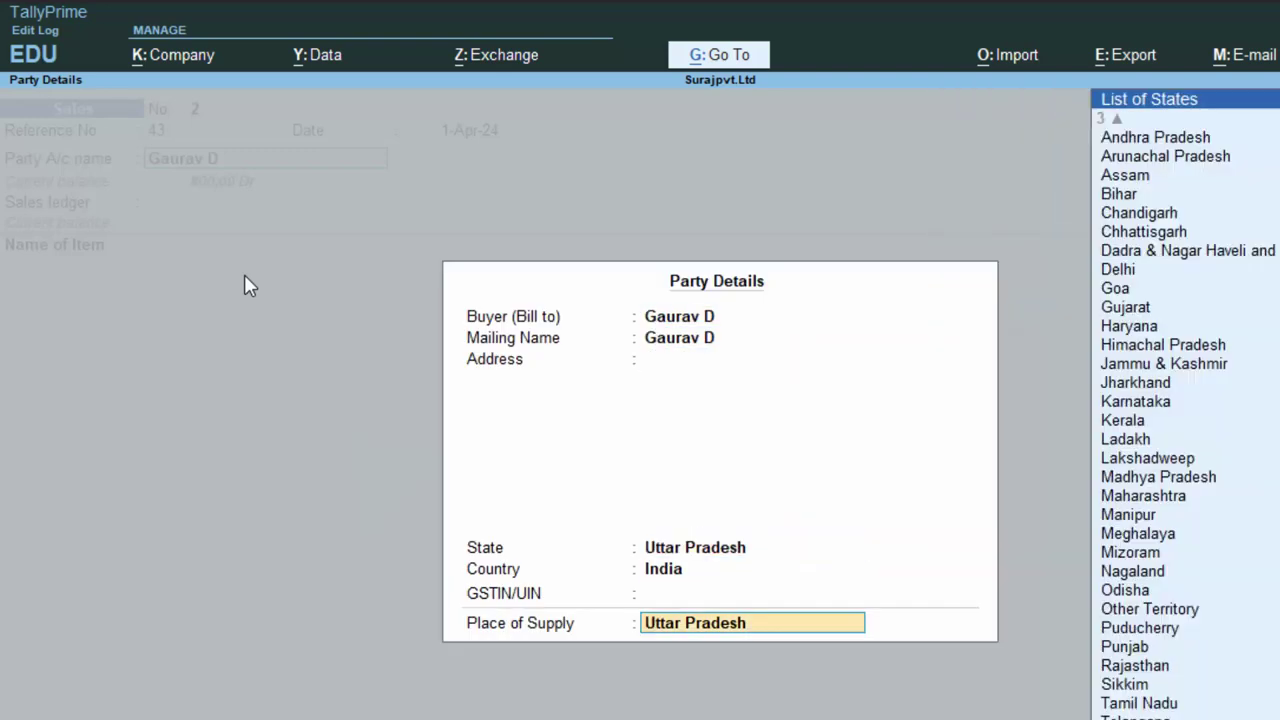
pyautogui.press('Return')
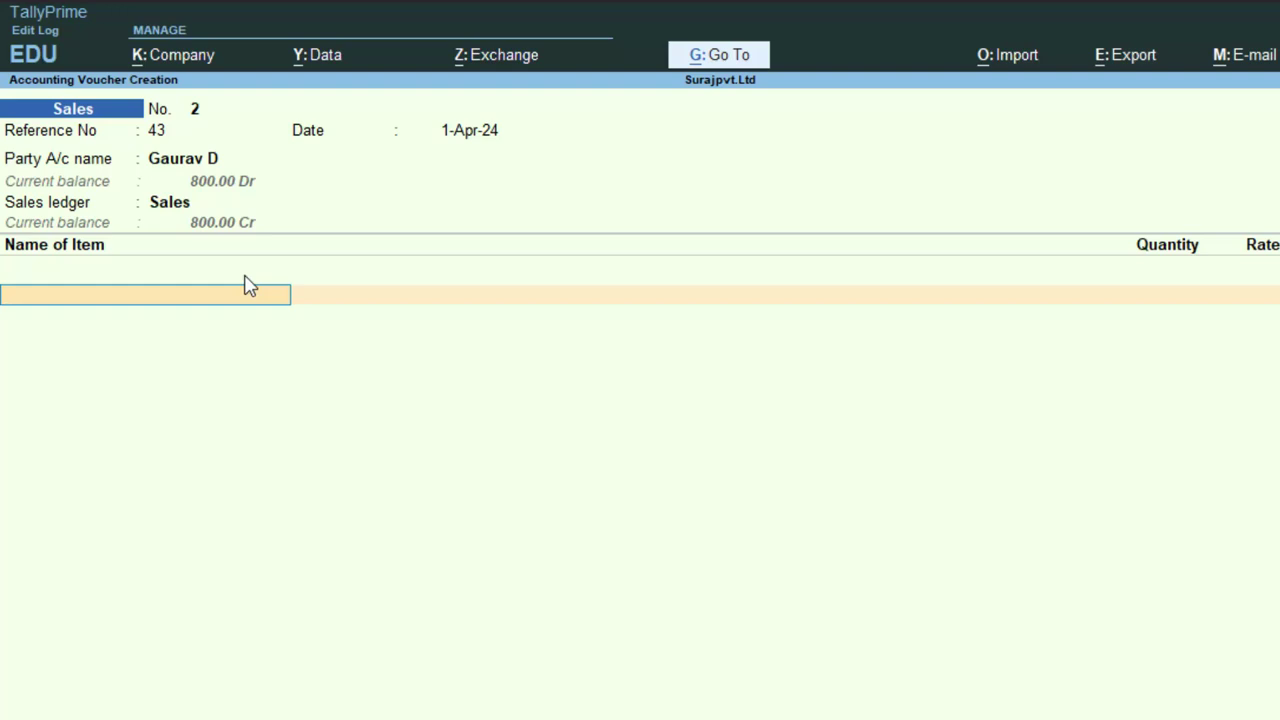
# - Start a new stock item named Mouse from the voucher, without an alias, under Primary and with nos as its unit
pyautogui.hotkey('alt', 'c')
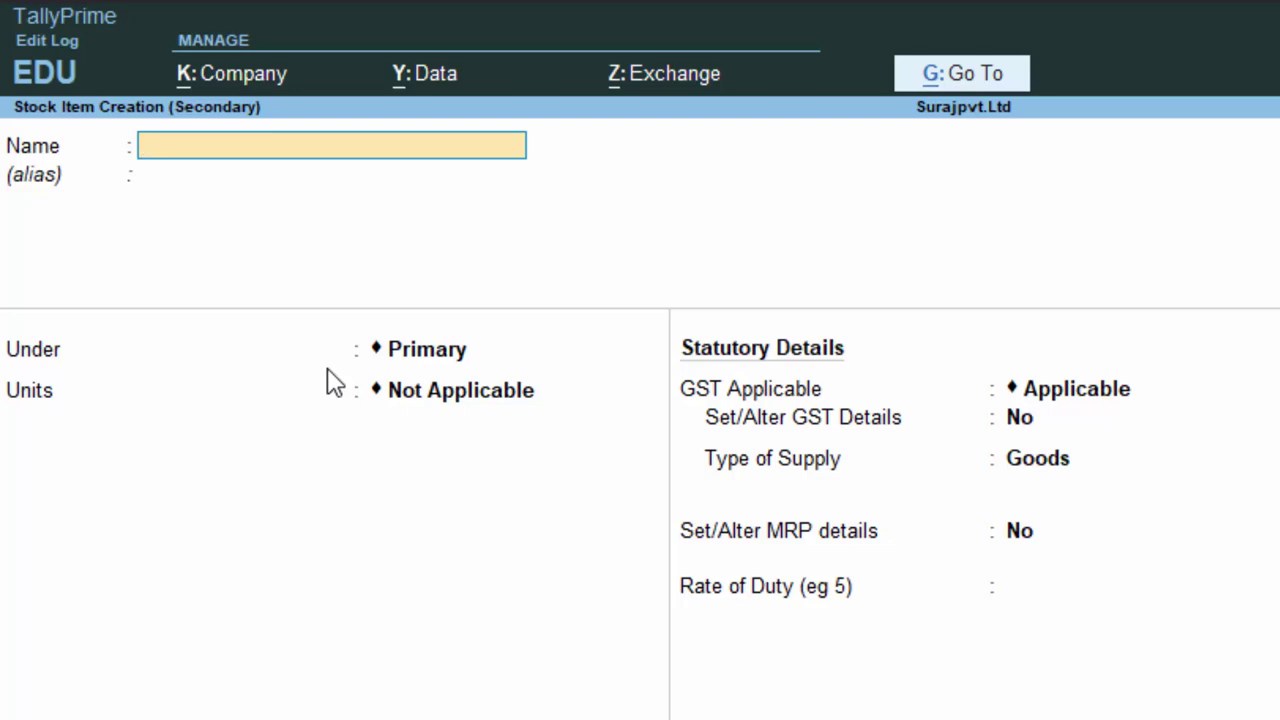
pyautogui.write('Mouse')
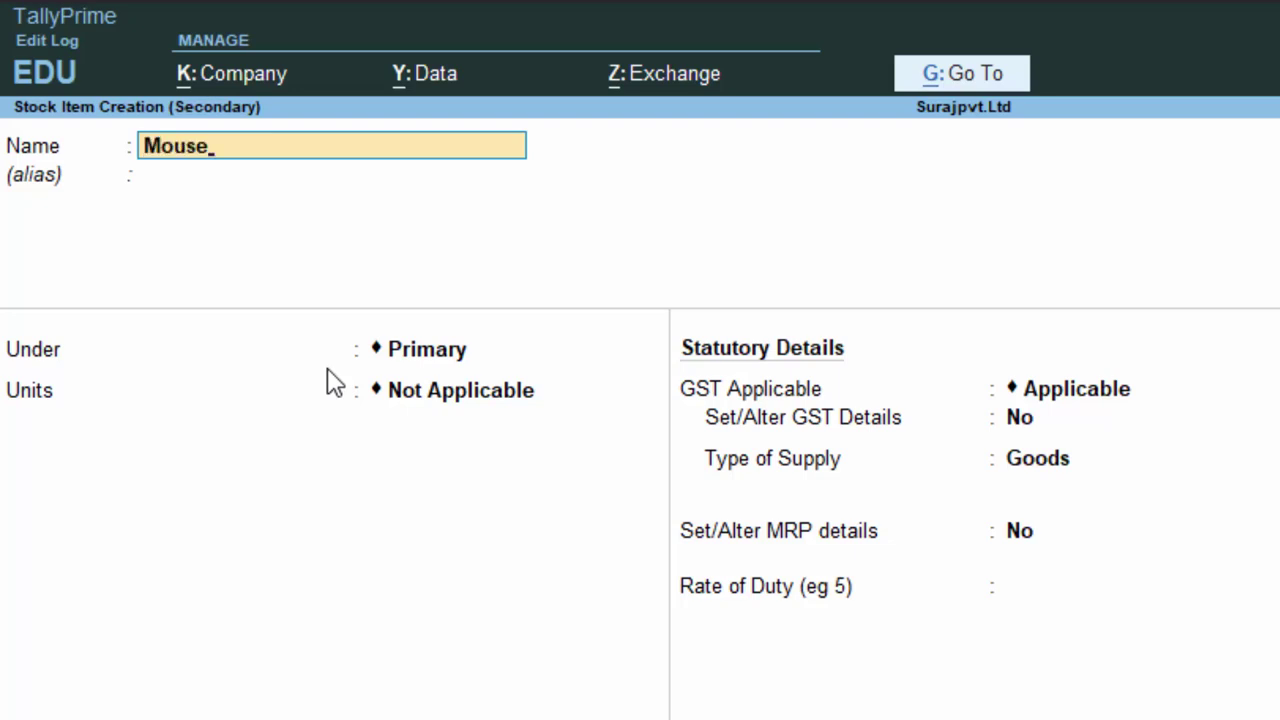
pyautogui.click(237, 174)
pyautogui.press('Return')
pyautogui.press('Return')
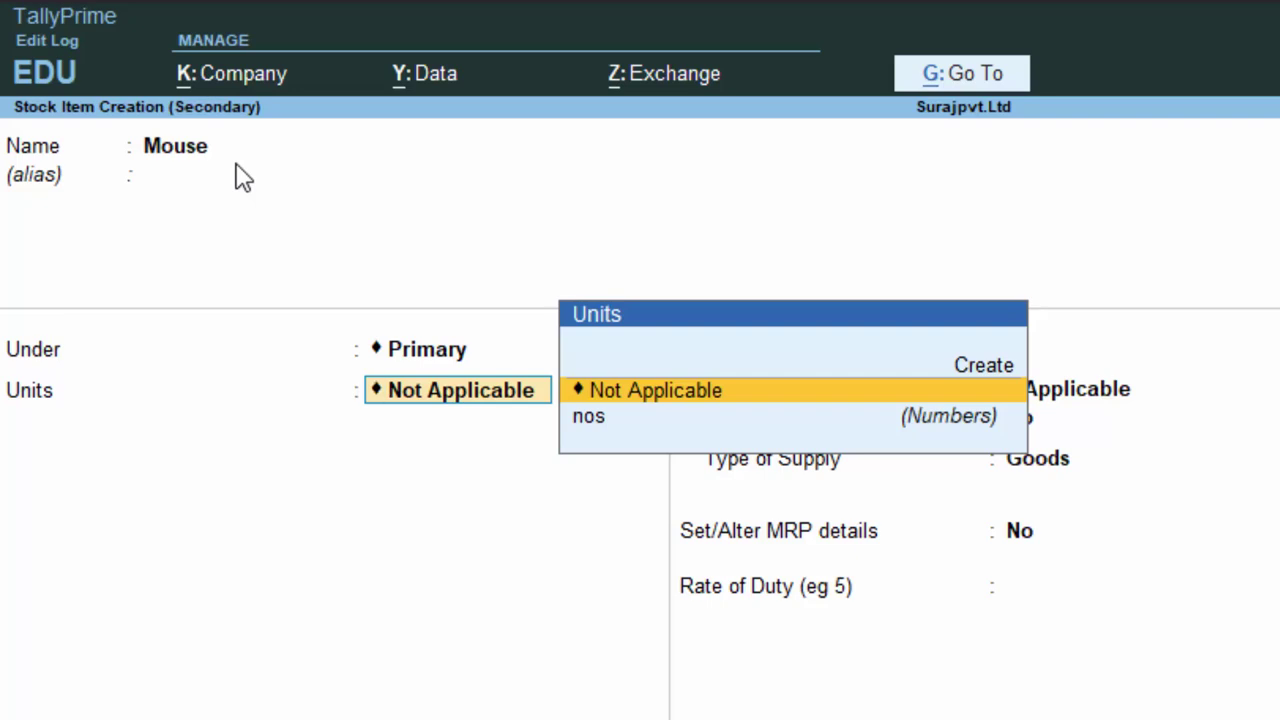
pyautogui.press('Down')
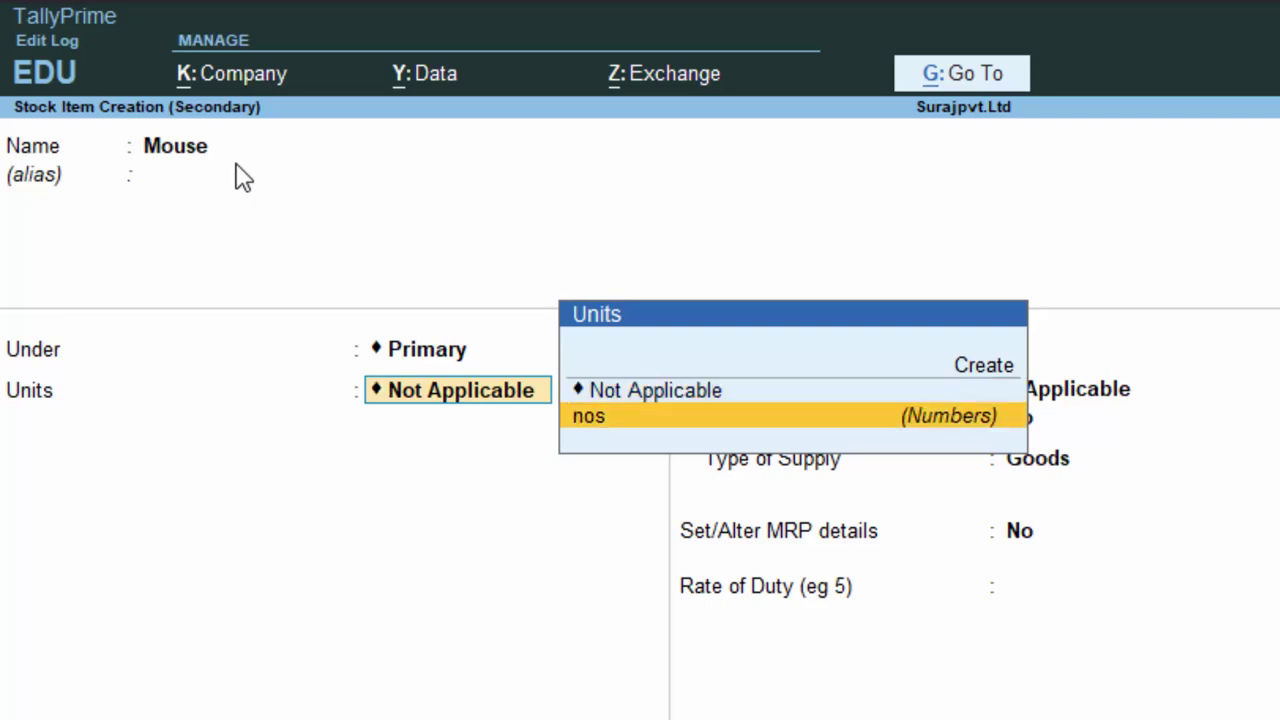
pyautogui.press('Return')
# - Keep batches, standard rates and MRP details at No, leave the statutory defaults and the rate of duty empty, and accept the Mouse item
pyautogui.press('Return')
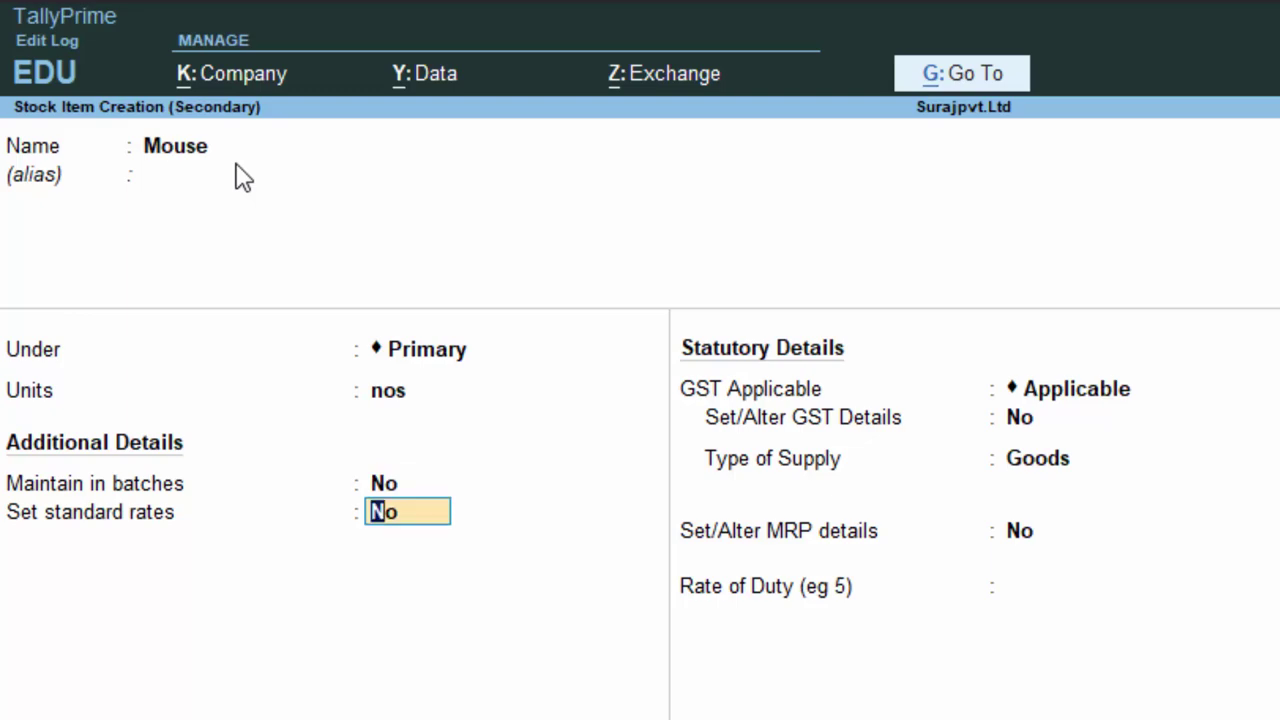
pyautogui.press('Return')
pyautogui.press('Return')
pyautogui.press('Return')
pyautogui.press('Return')
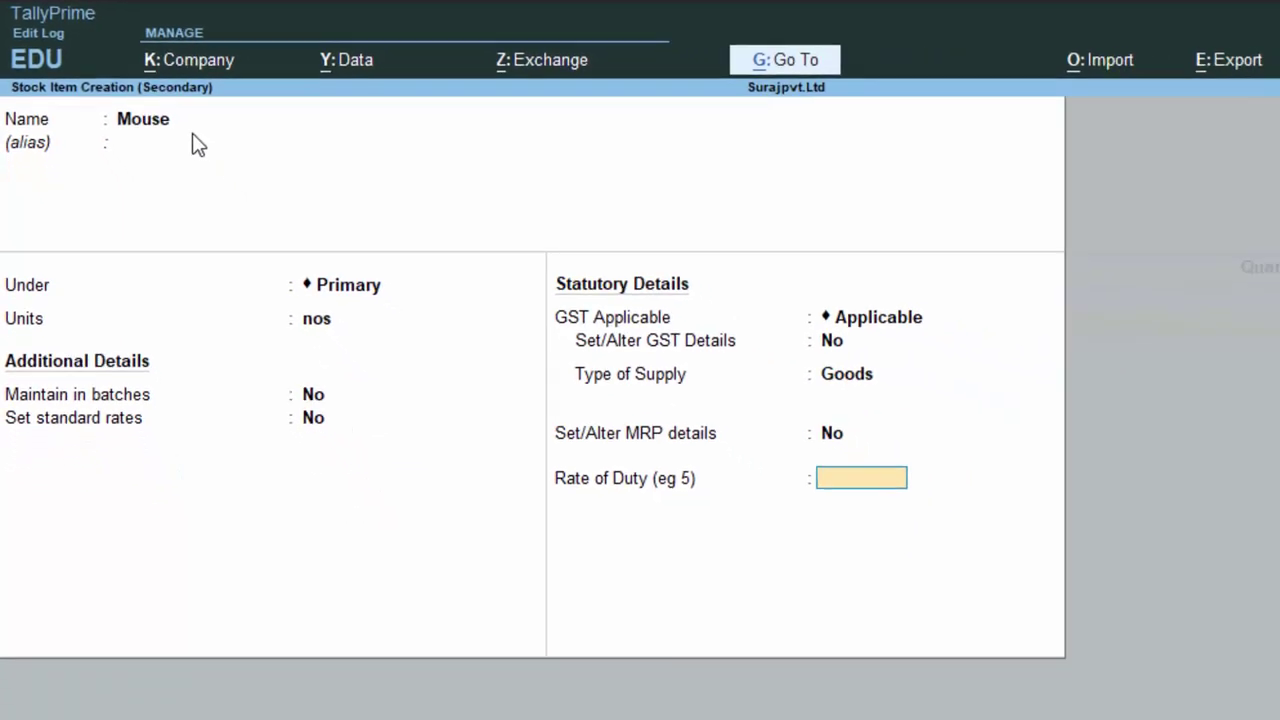
pyautogui.press('Return')
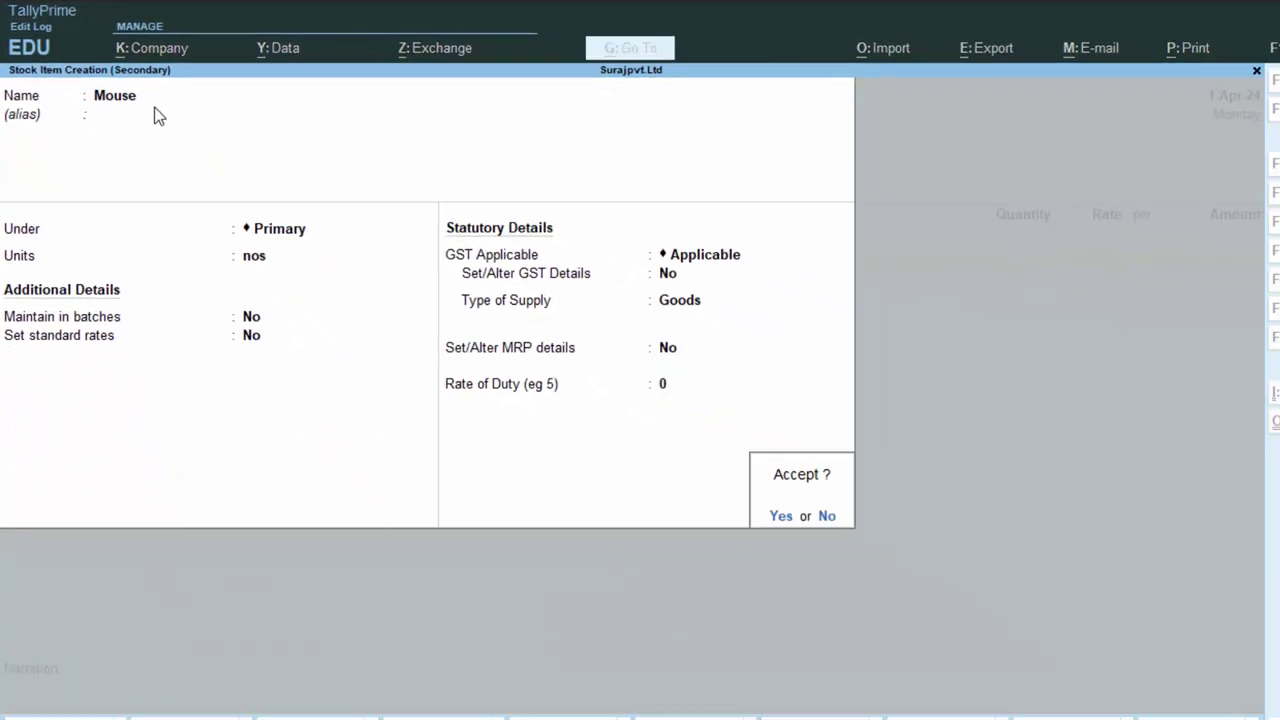
pyautogui.press('Return')
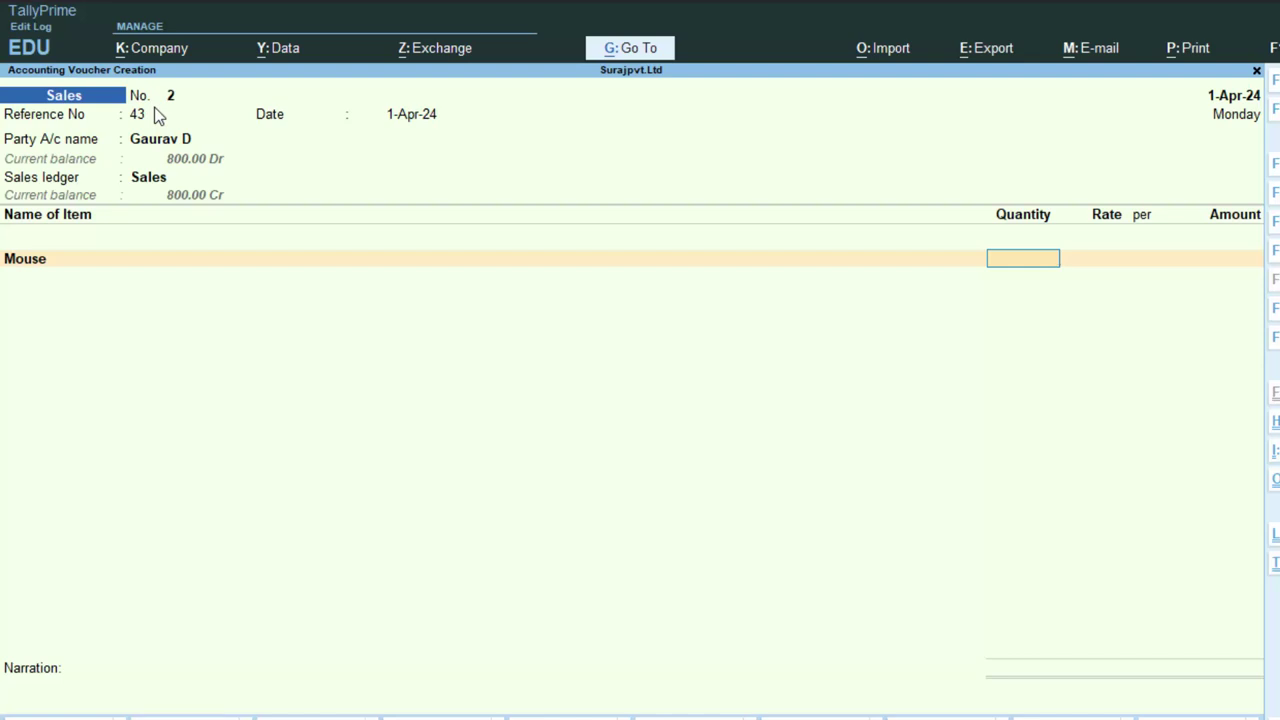
# - Enter a quantity of 50 for Mouse in the sales voucher
pyautogui.write('50')
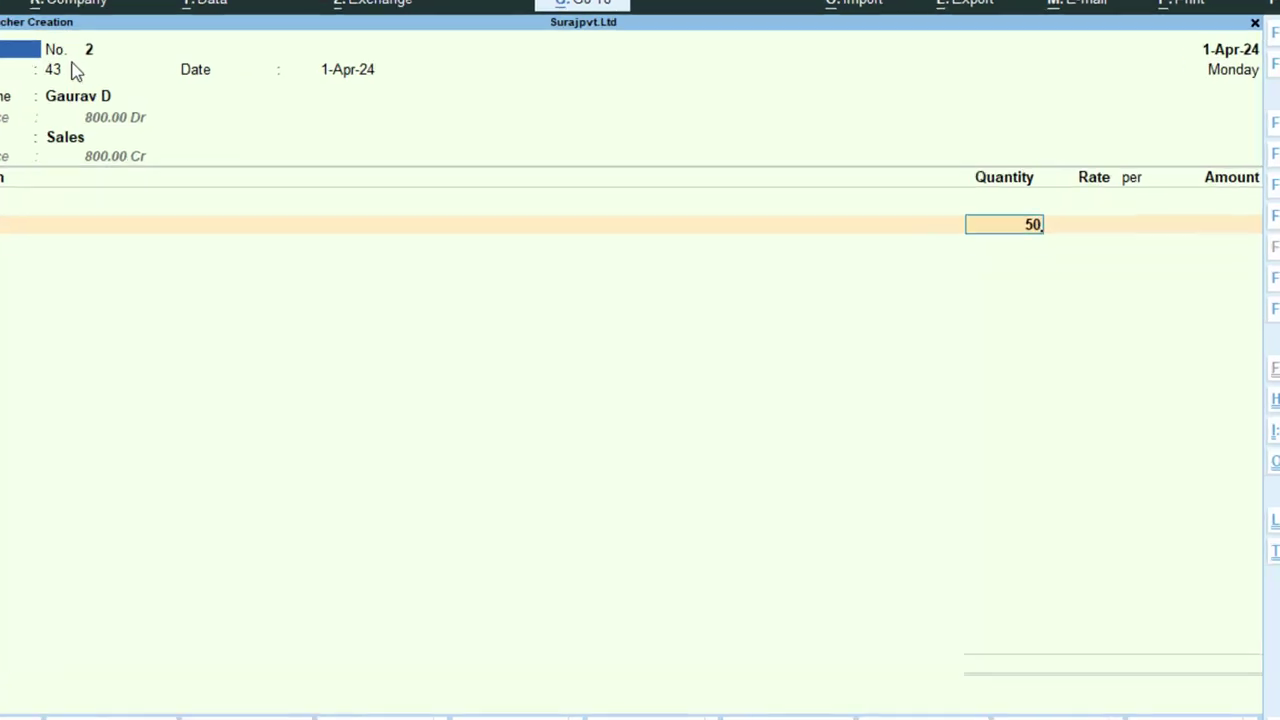
pyautogui.press('Return')
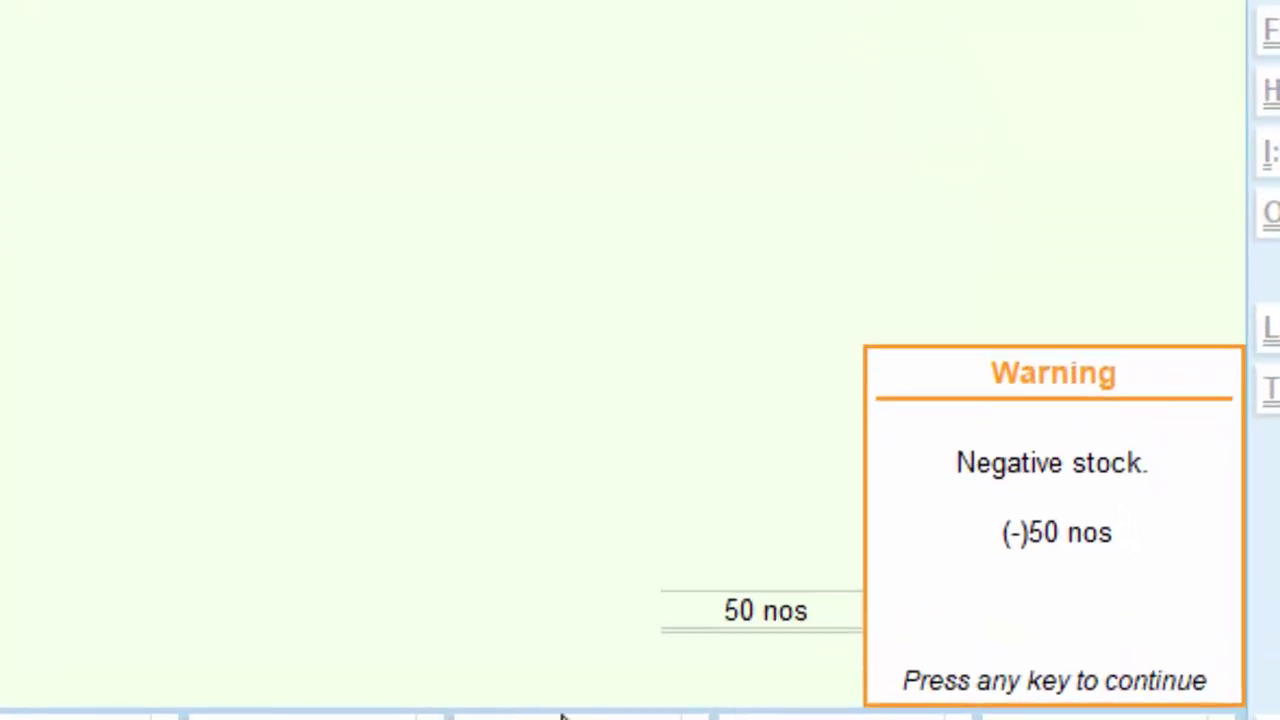